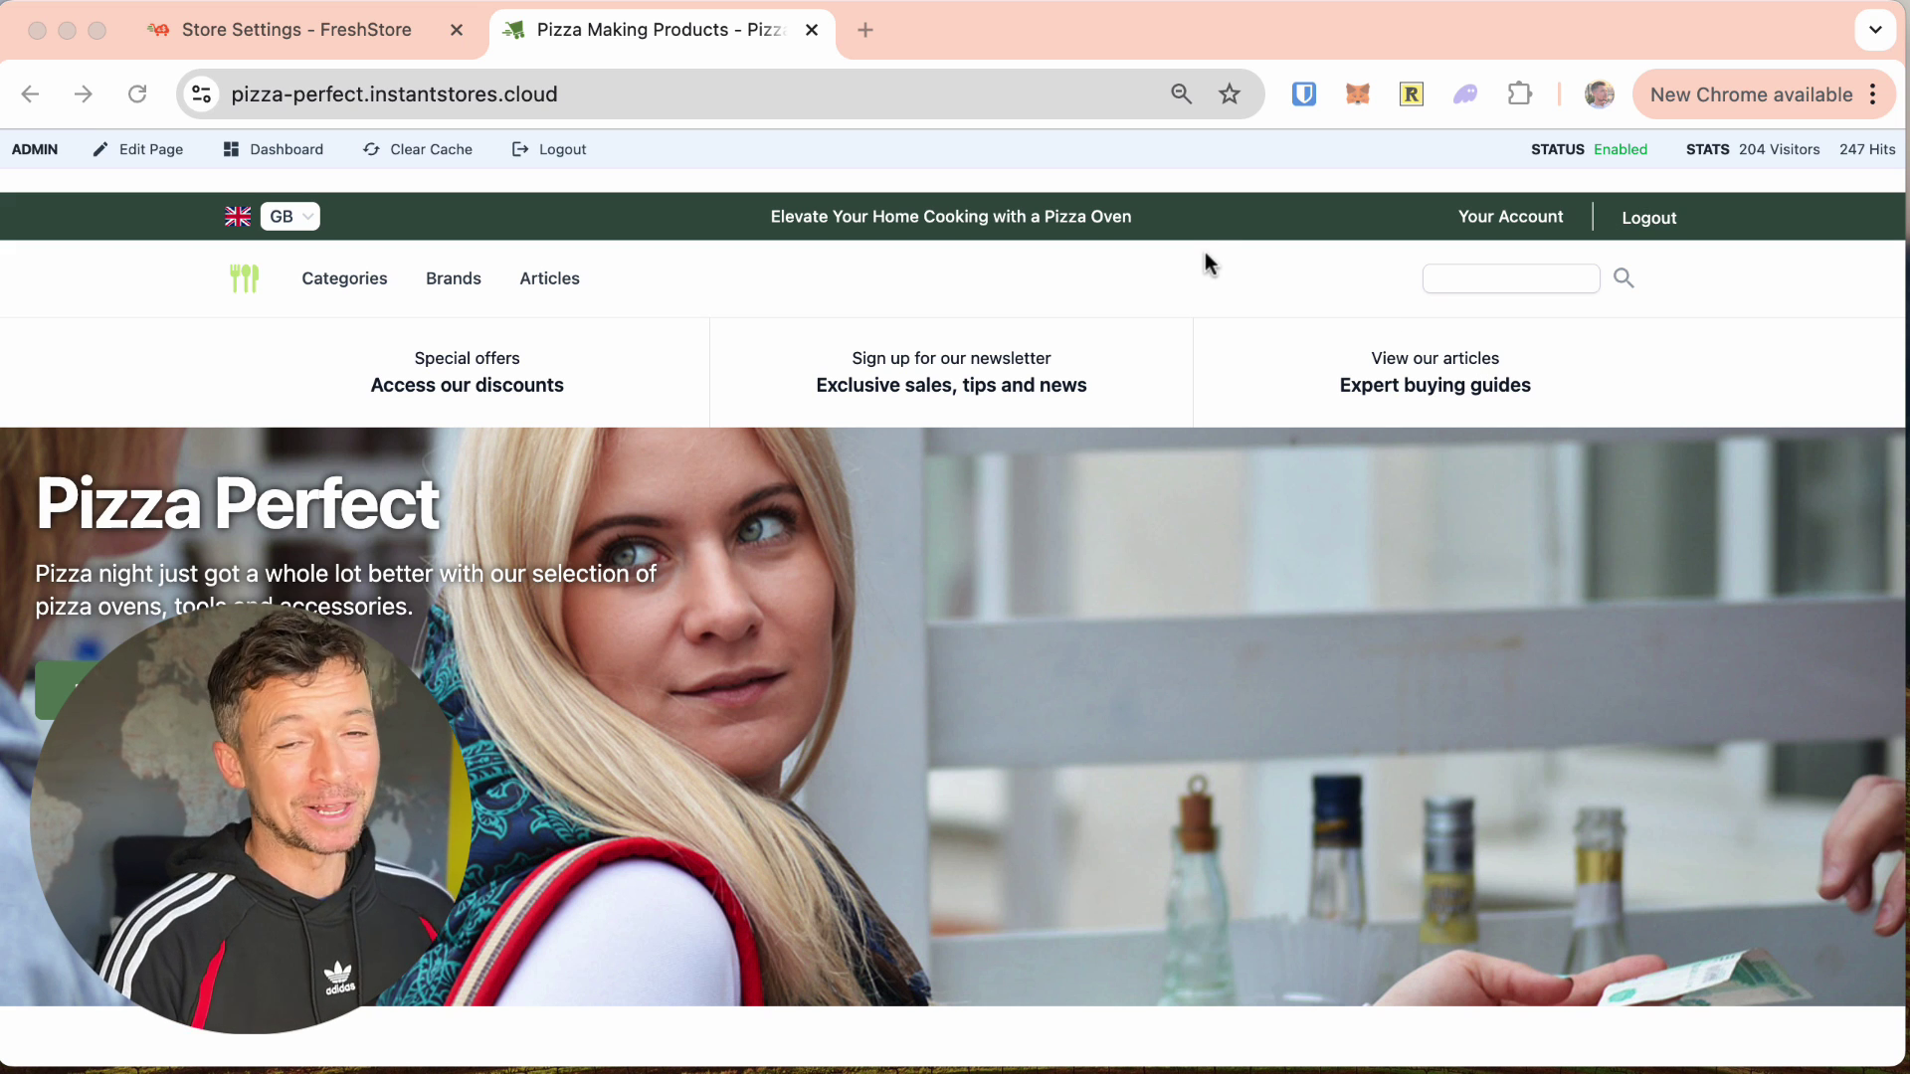
Step: Scroll up and down through the current page
scroll(1205, 254, "down", 6)
scroll(1205, 254, "up", 3)
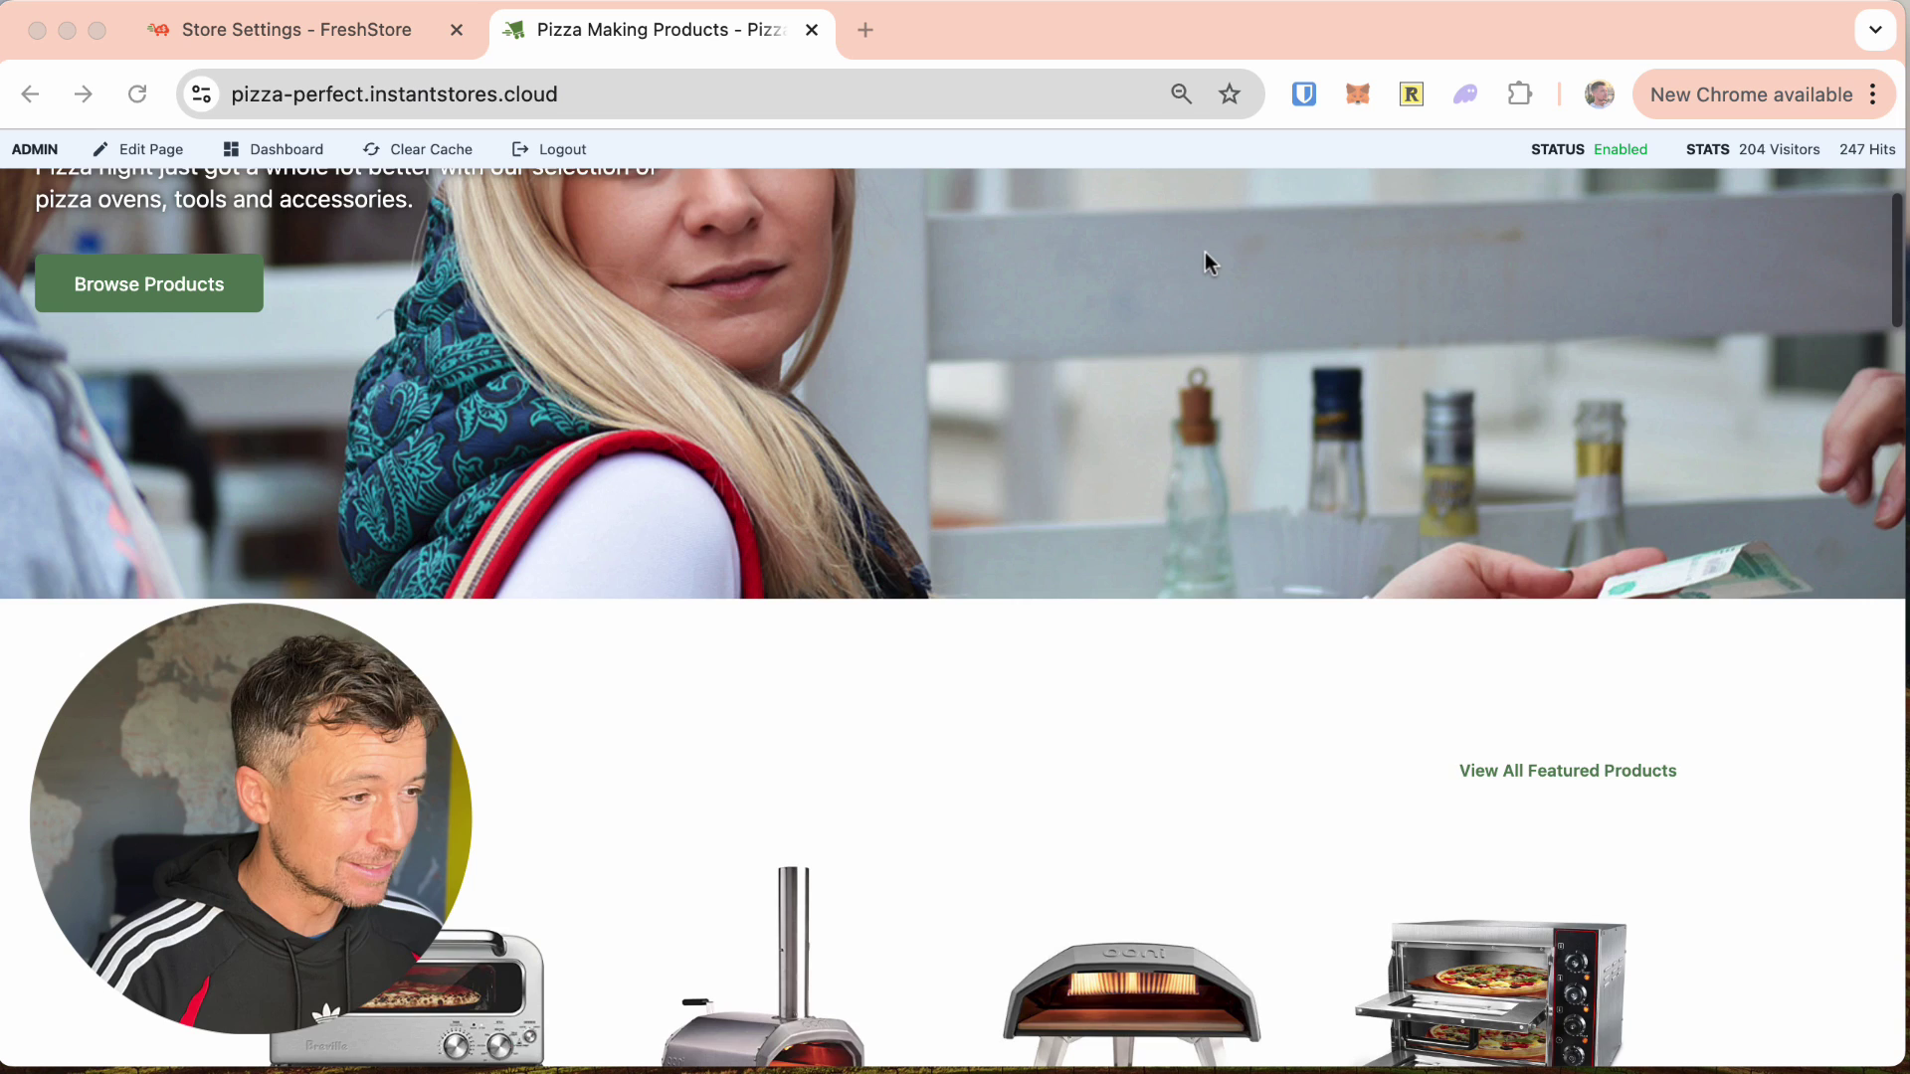
scroll(1206, 257, "down", 10)
scroll(1206, 257, "up", 15)
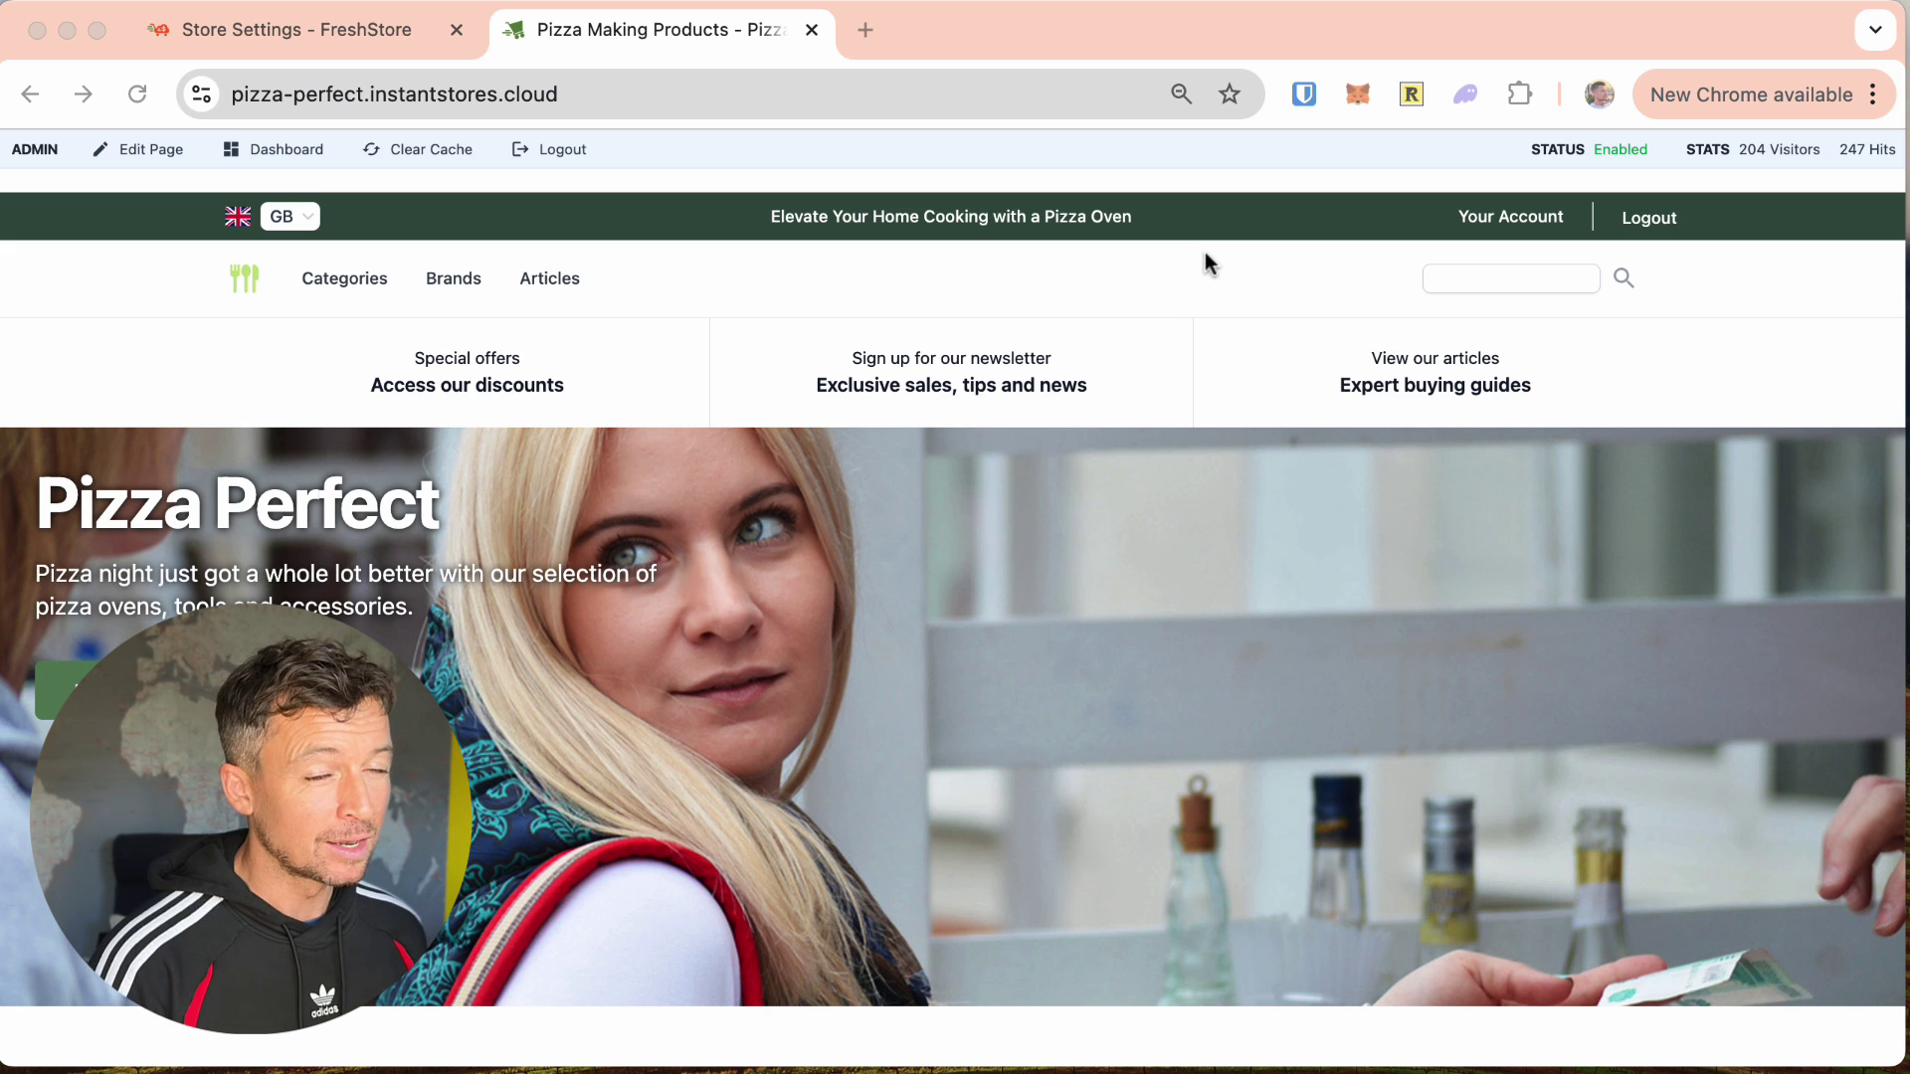
scroll(1208, 263, "down", 2)
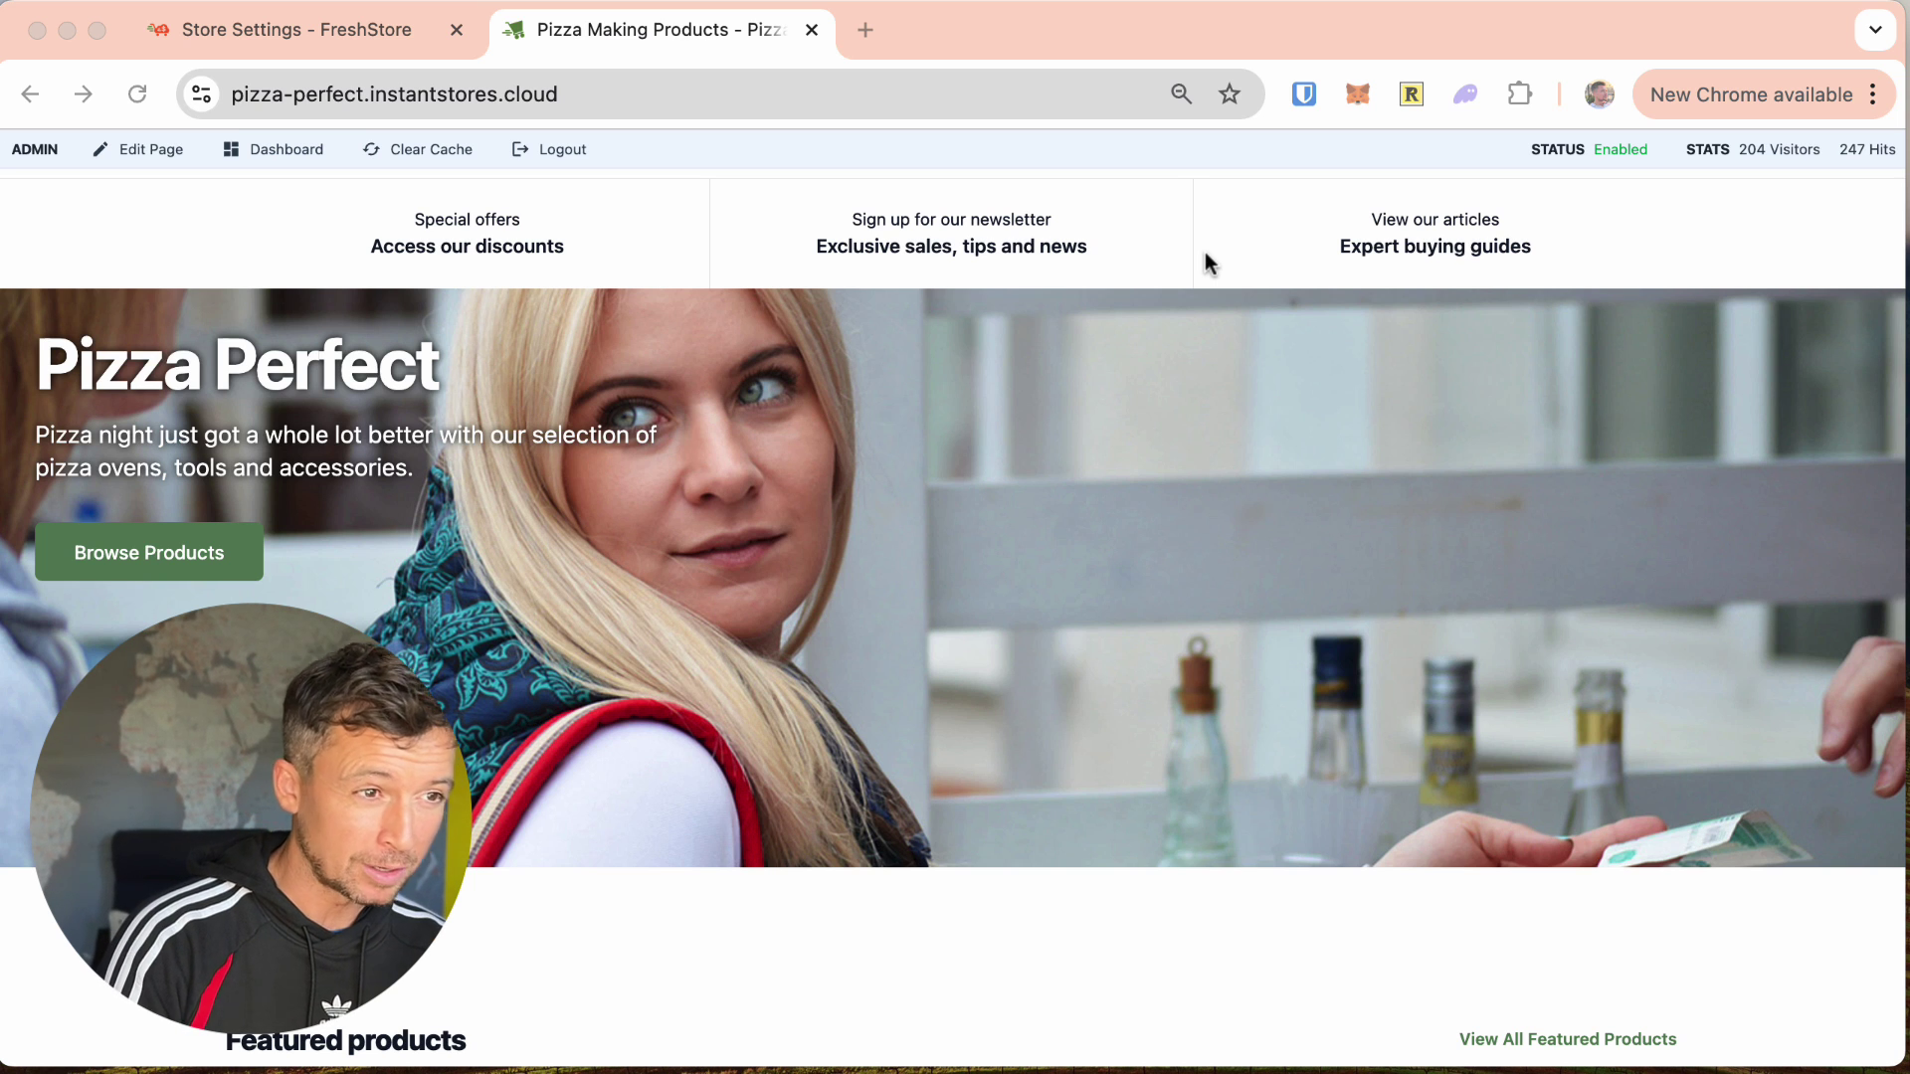
scroll(1165, 452, "down", 2)
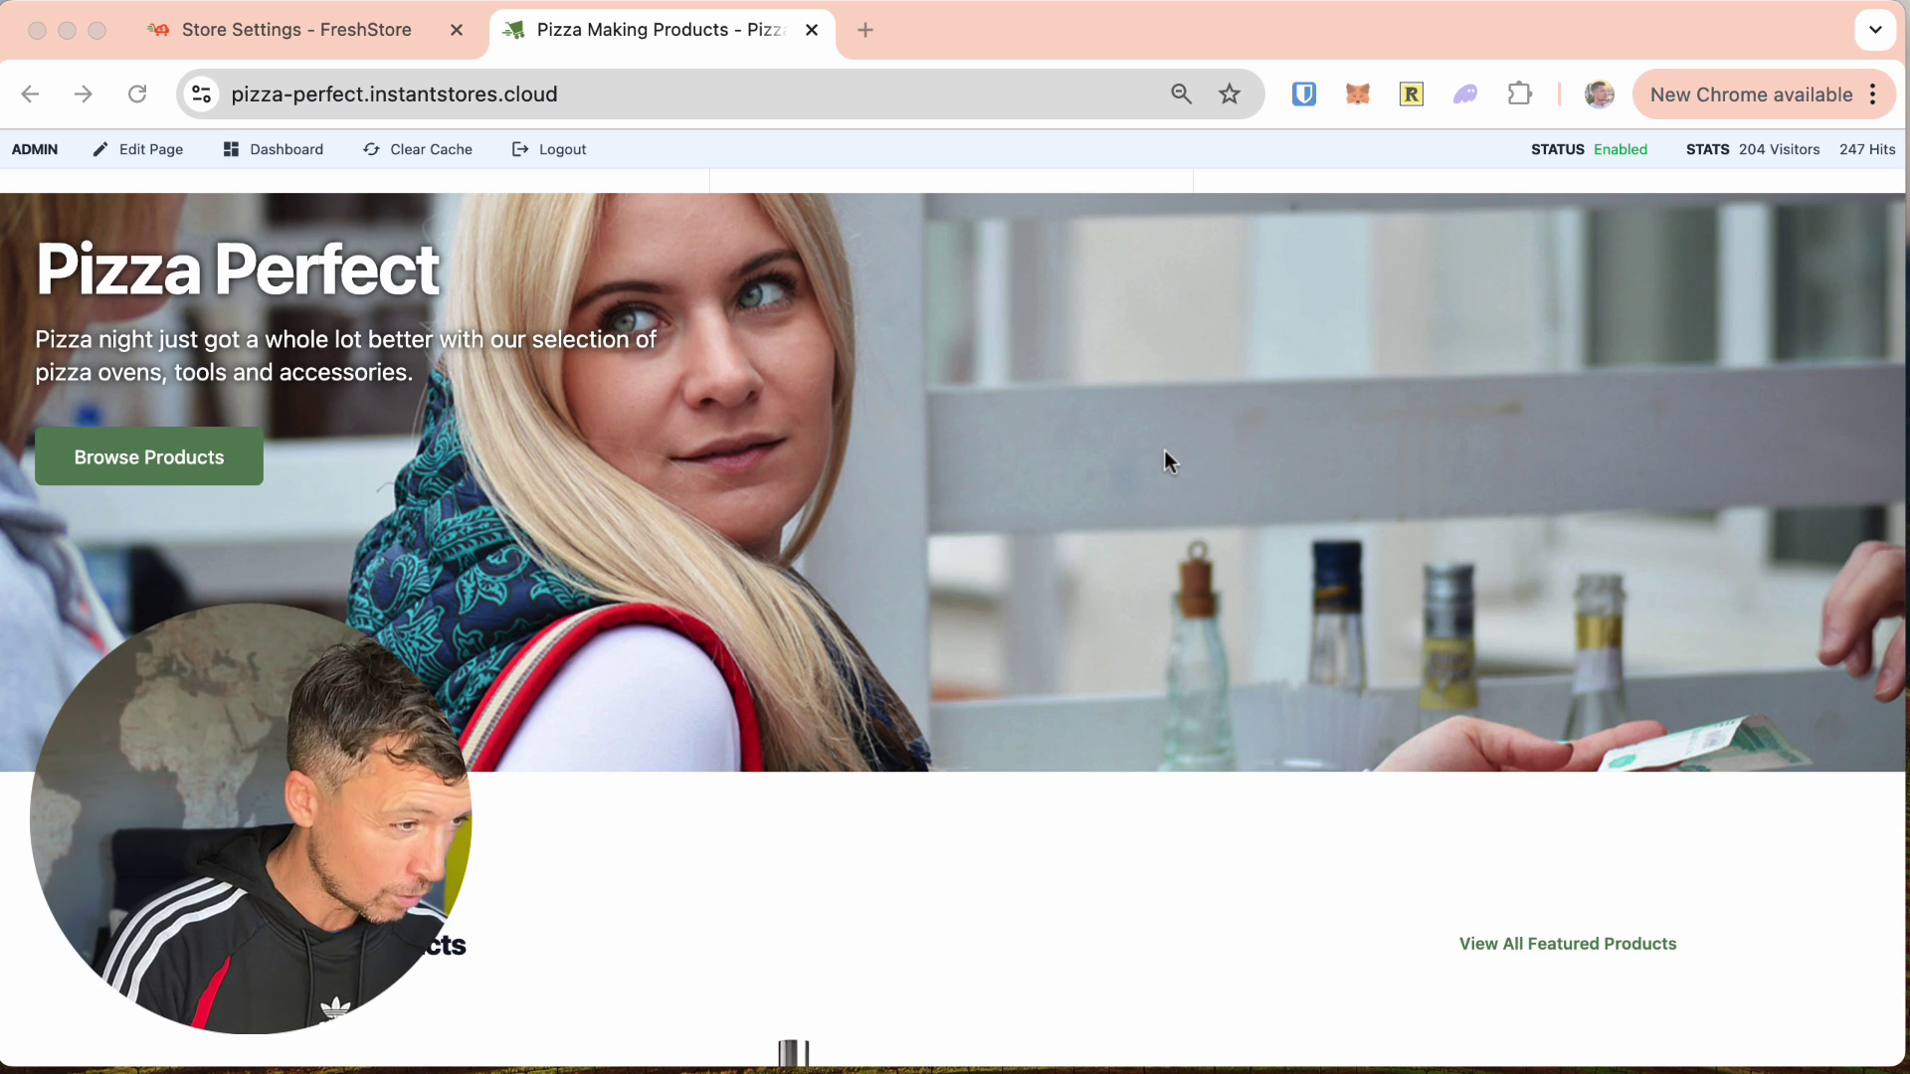
scroll(1169, 461, "down", 15)
scroll(1166, 458, "up", 20)
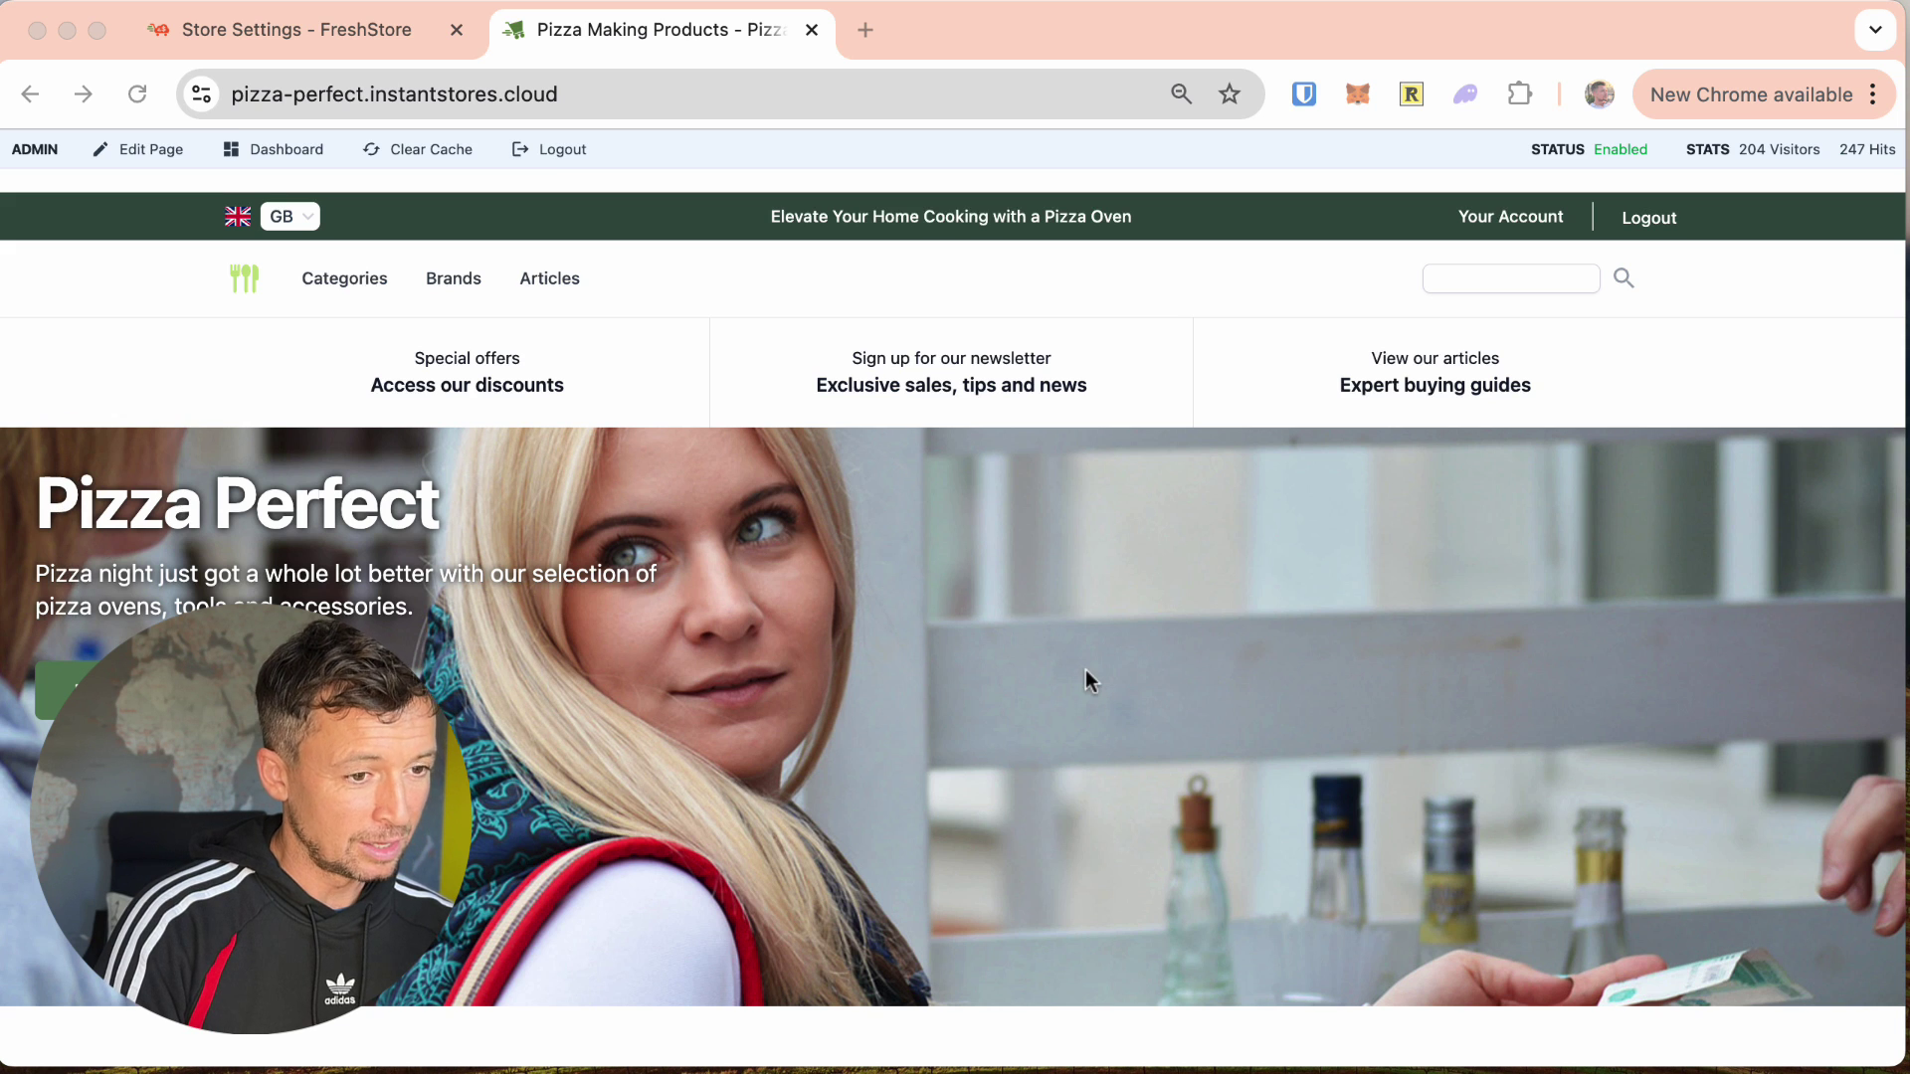
scroll(1085, 671, "down", 2)
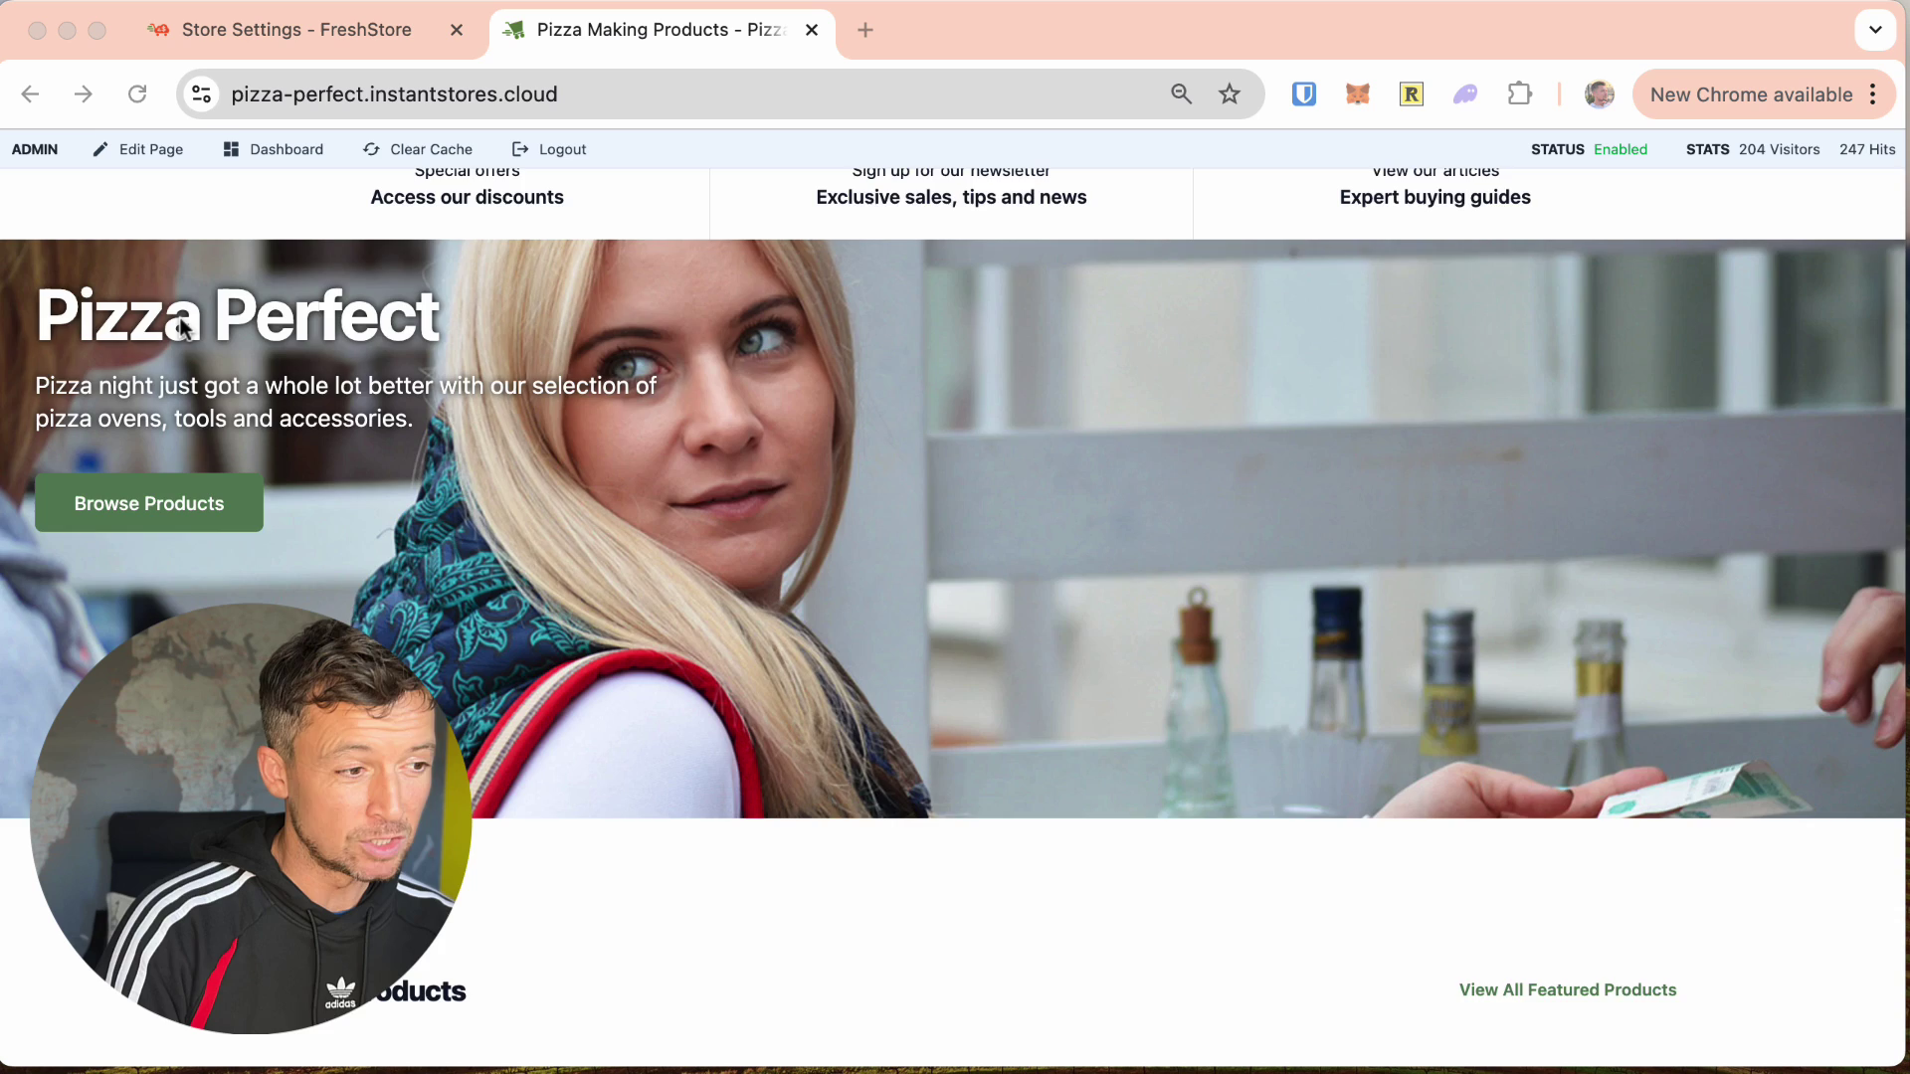
scroll(179, 323, "down", 10)
scroll(179, 324, "up", 4)
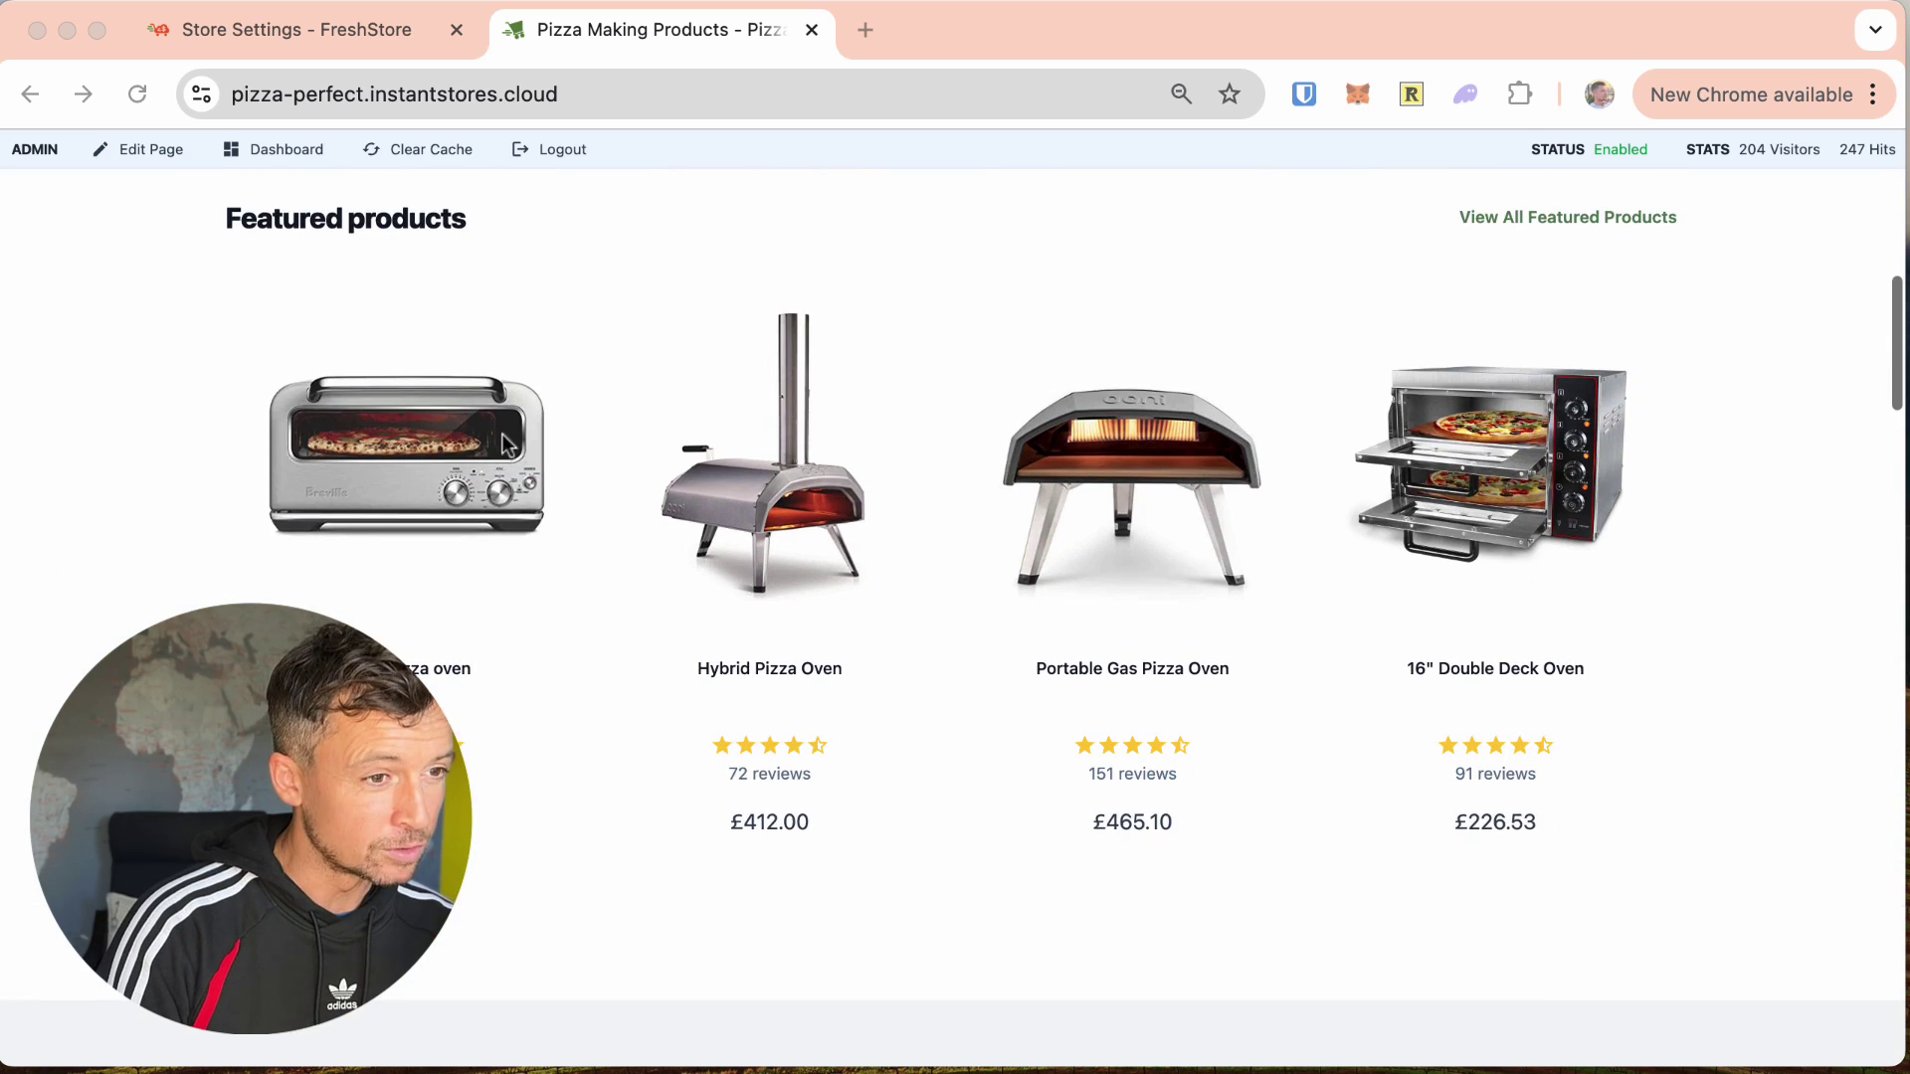
scroll(963, 597, "down", 5)
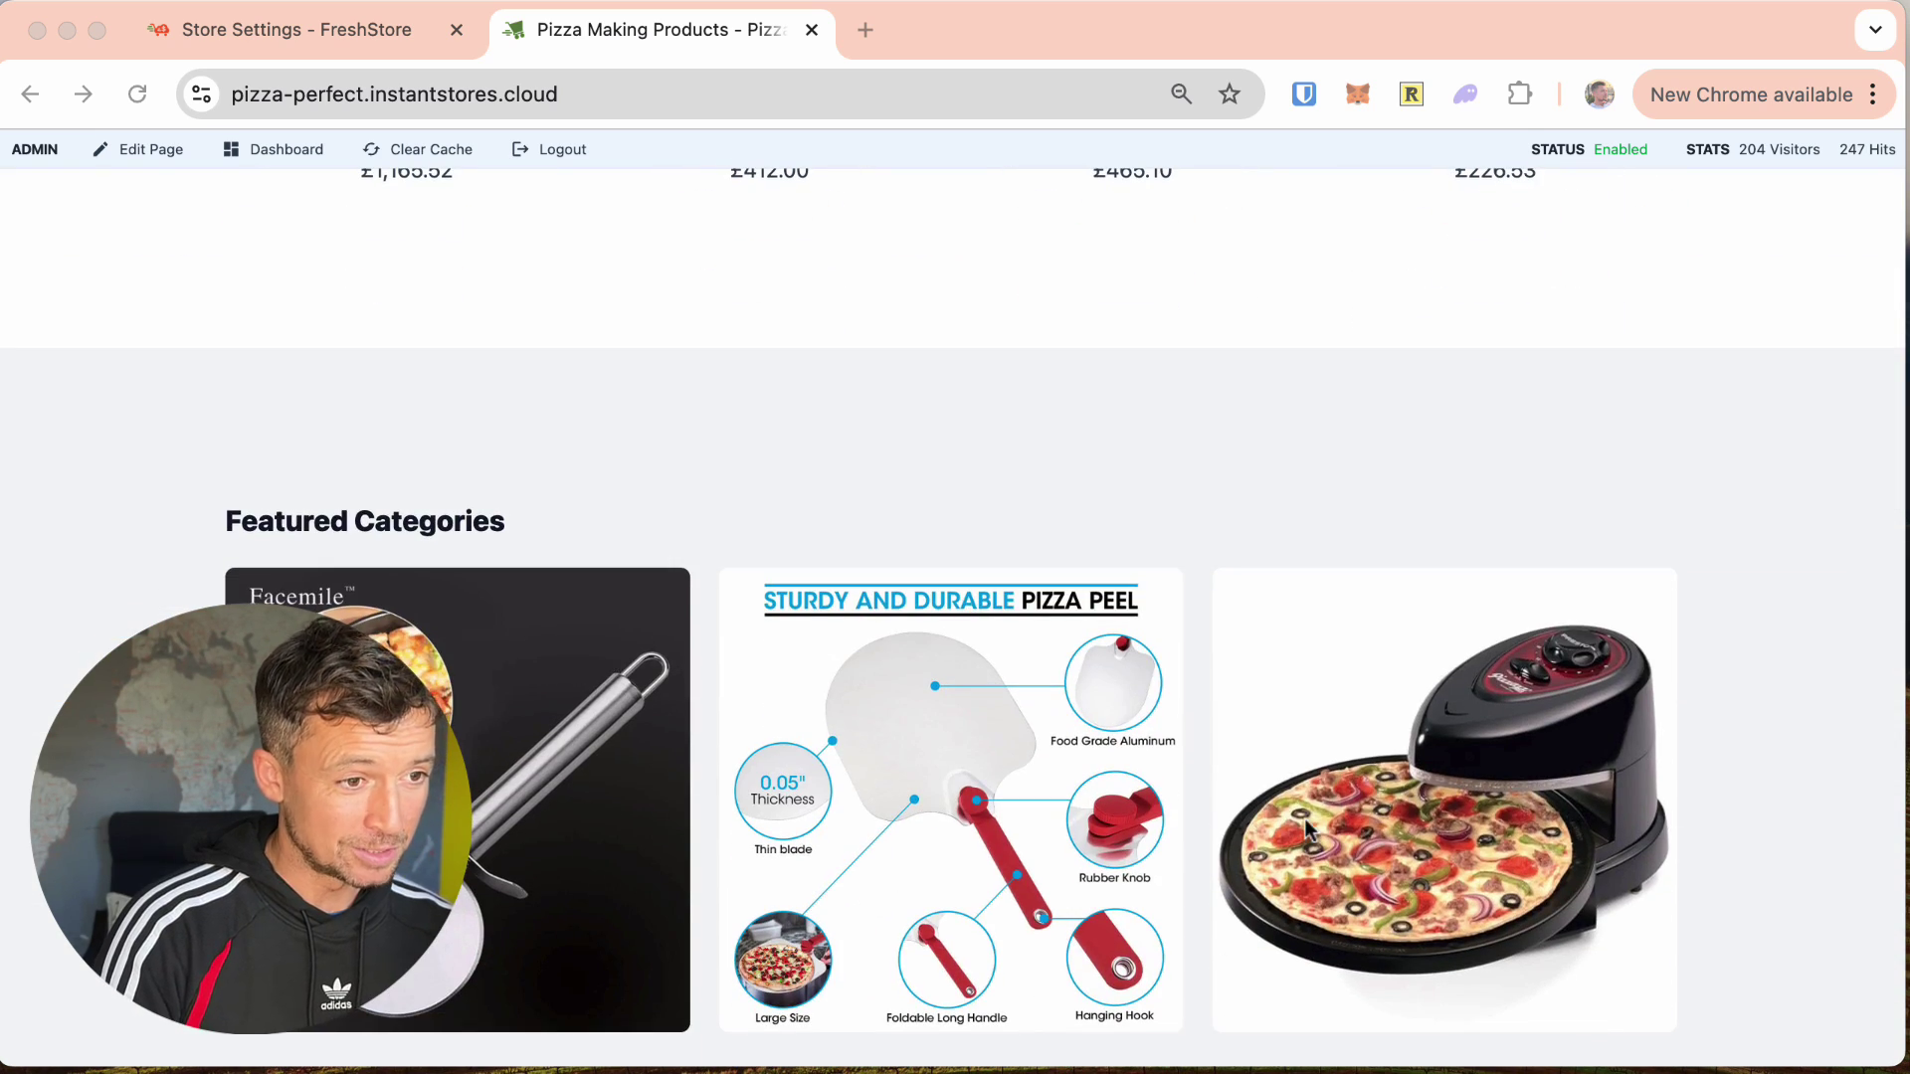
scroll(1305, 824, "down", 7)
scroll(1305, 823, "up", 1)
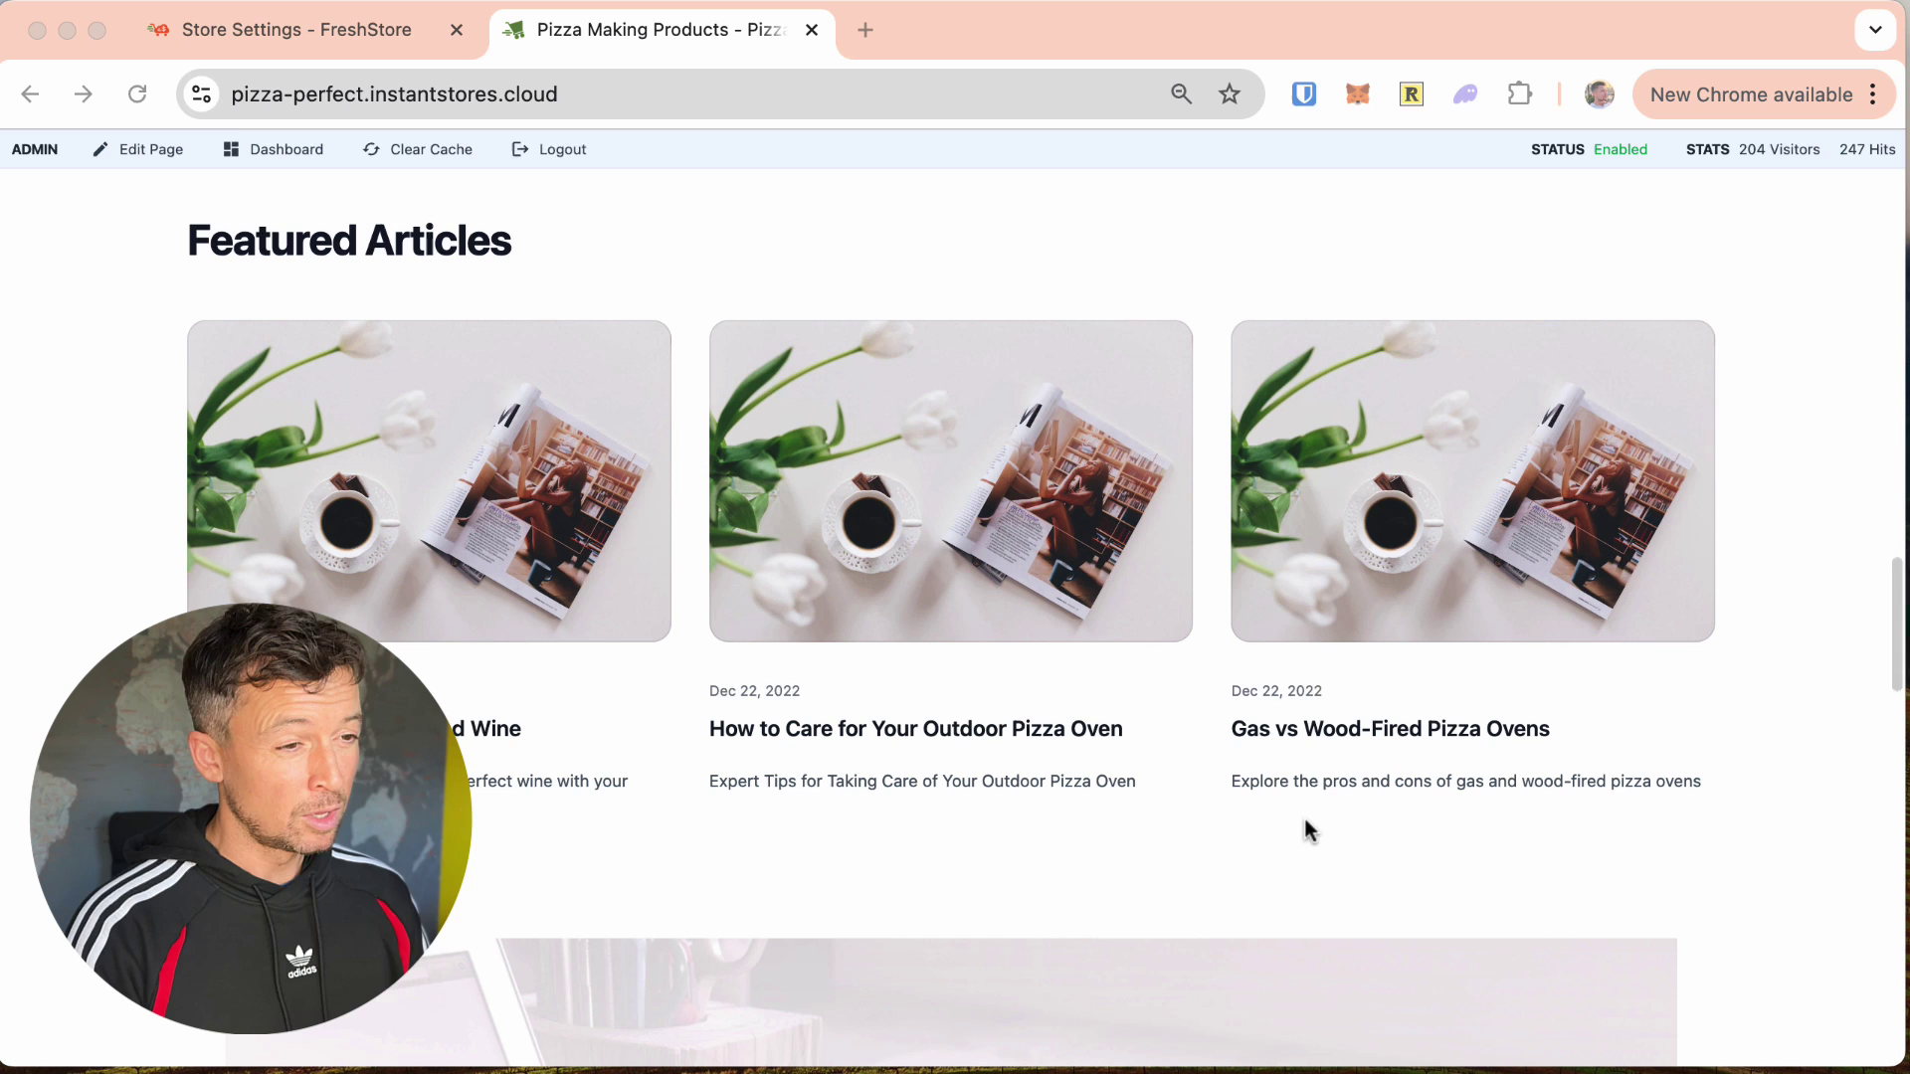
scroll(1303, 812, "down", 1)
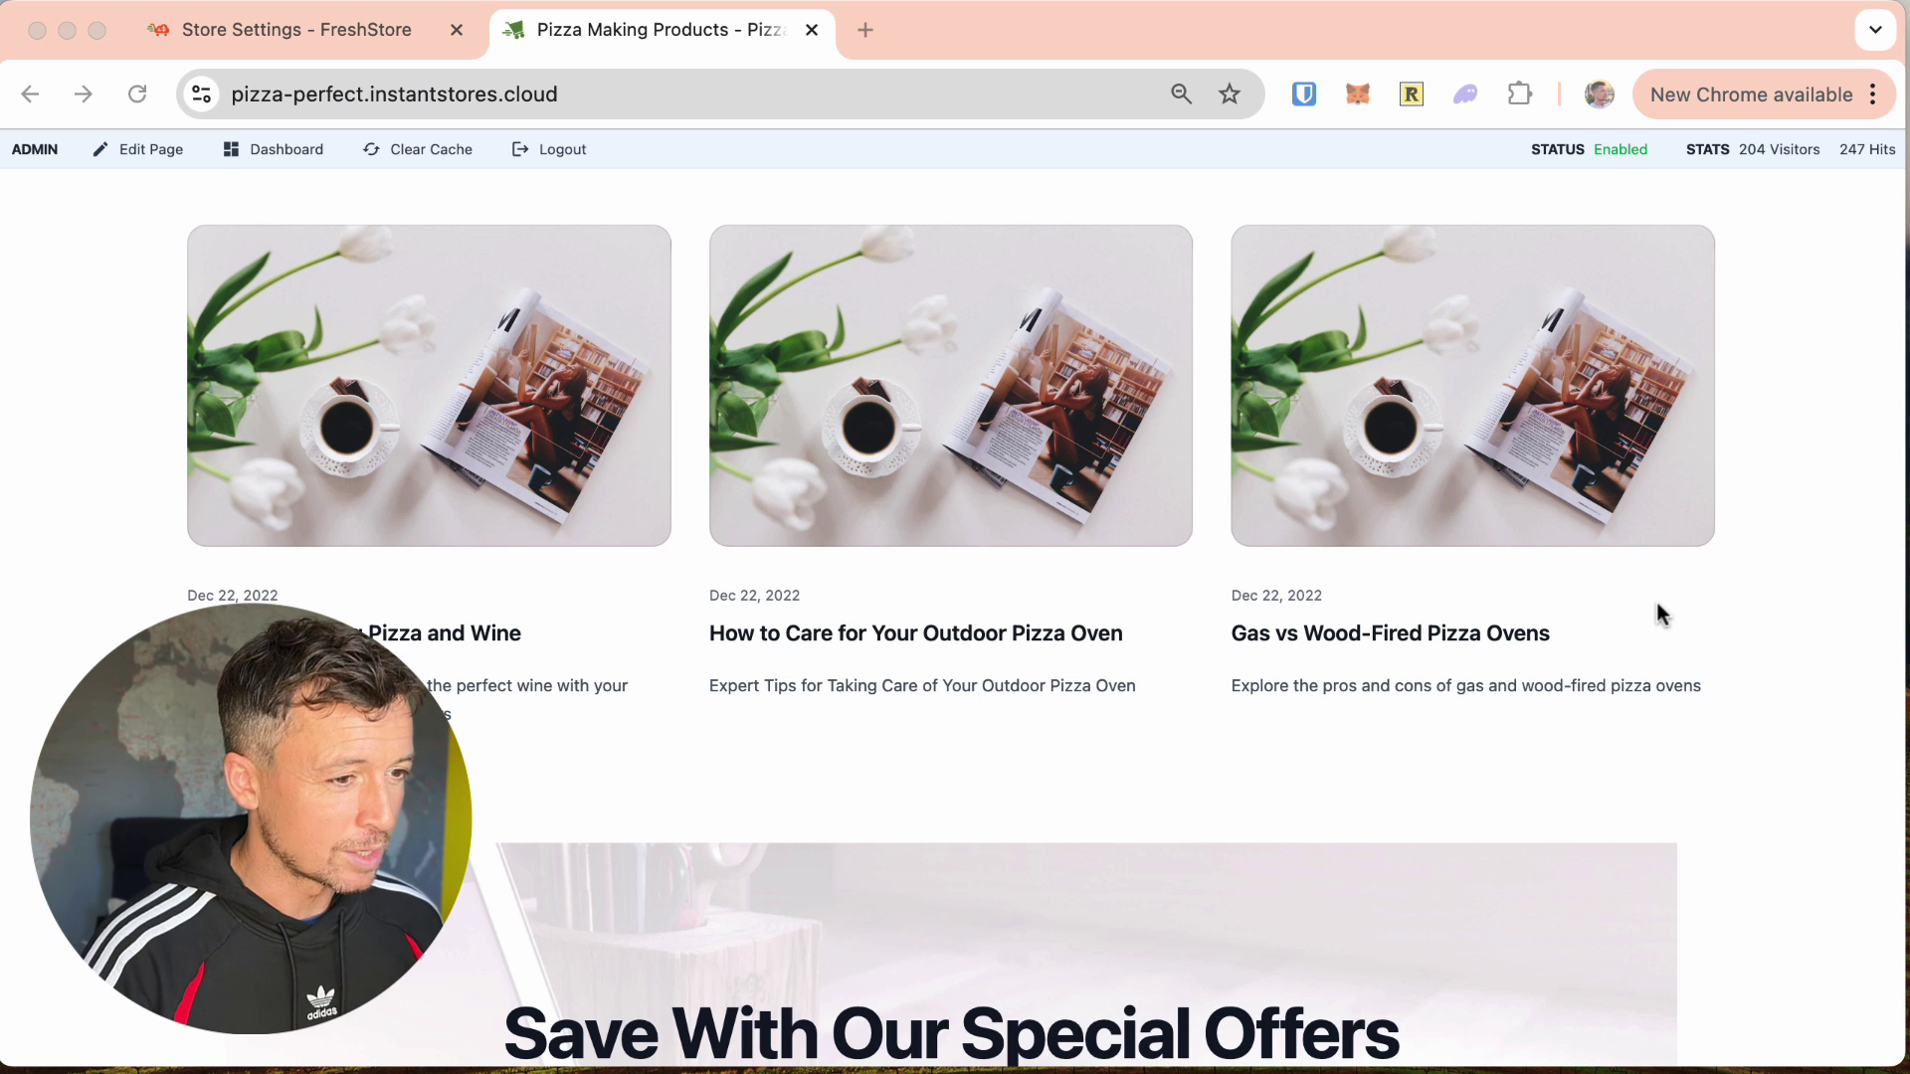
scroll(1656, 599, "down", 10)
scroll(1656, 598, "up", 20)
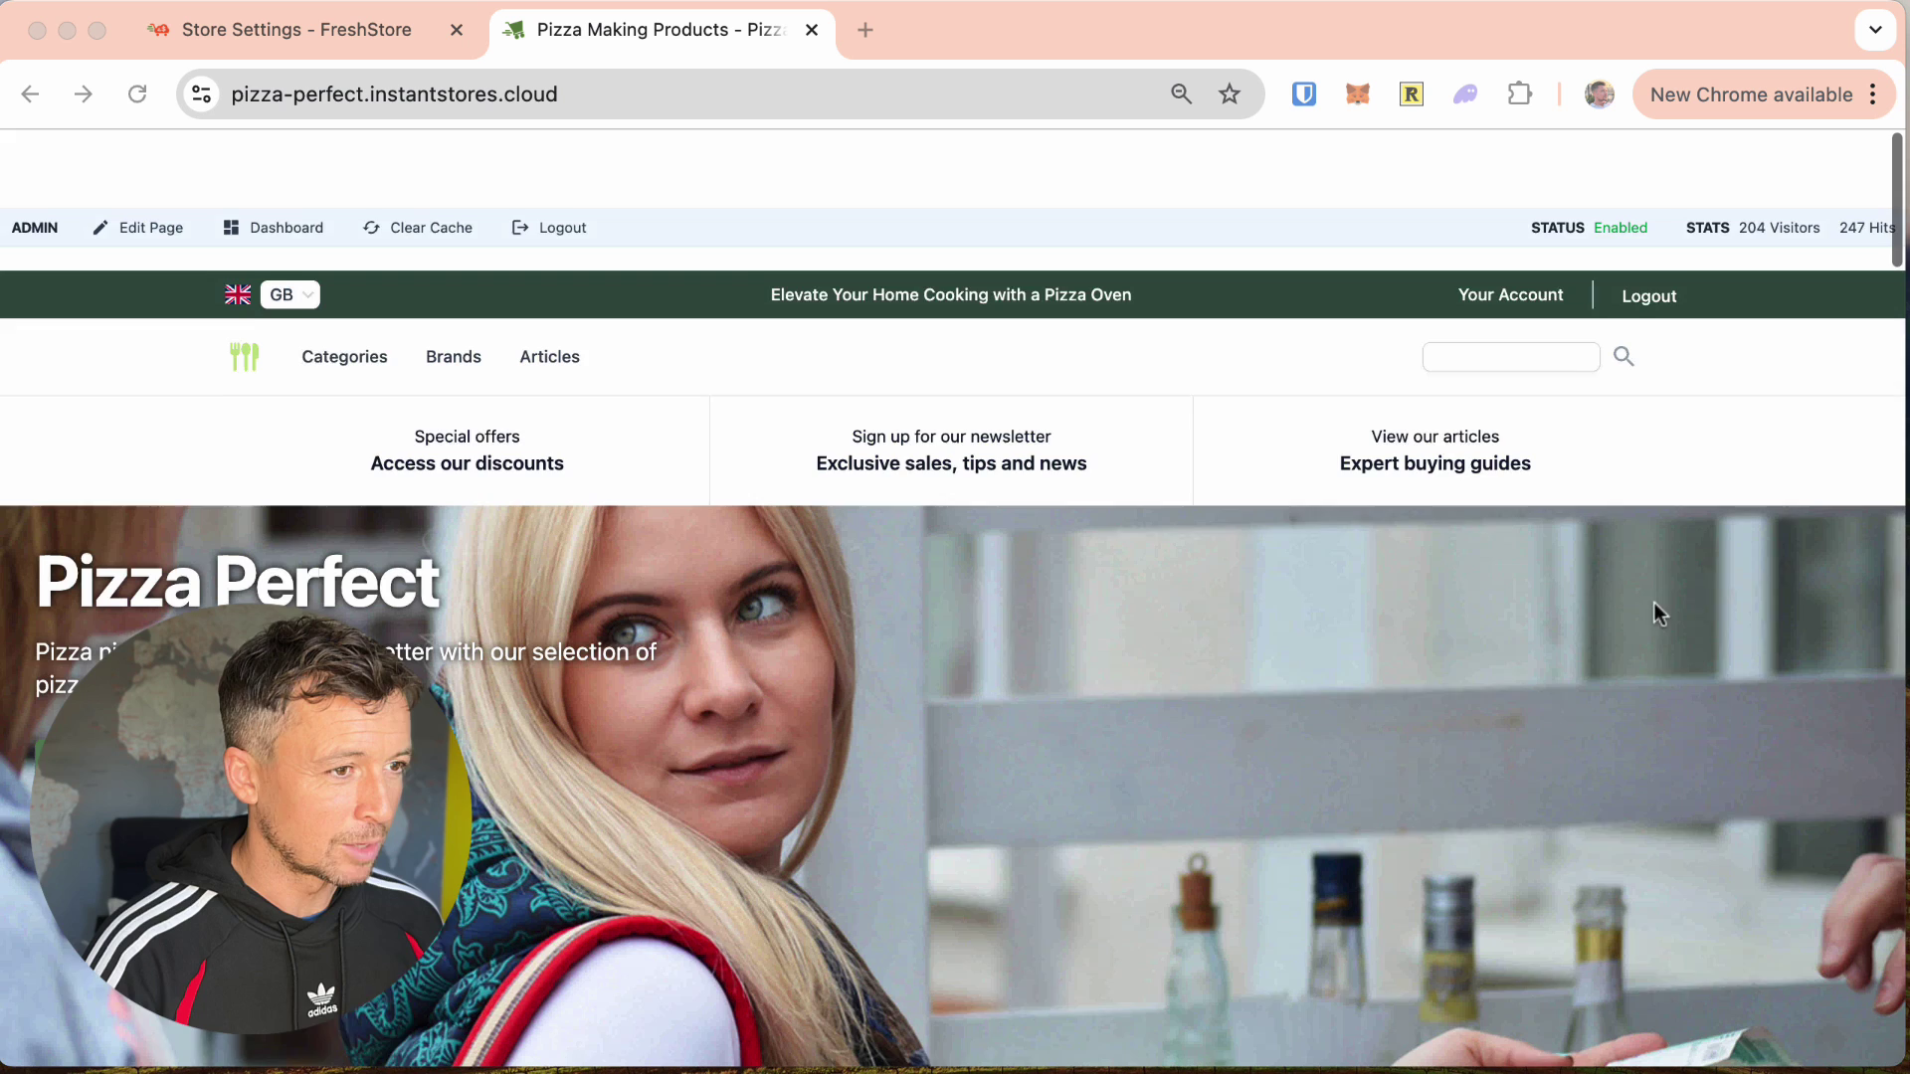
Step: Open the Store Settings tab and review store name Pizza Perfect and niche Pizza
left_click(1130, 302)
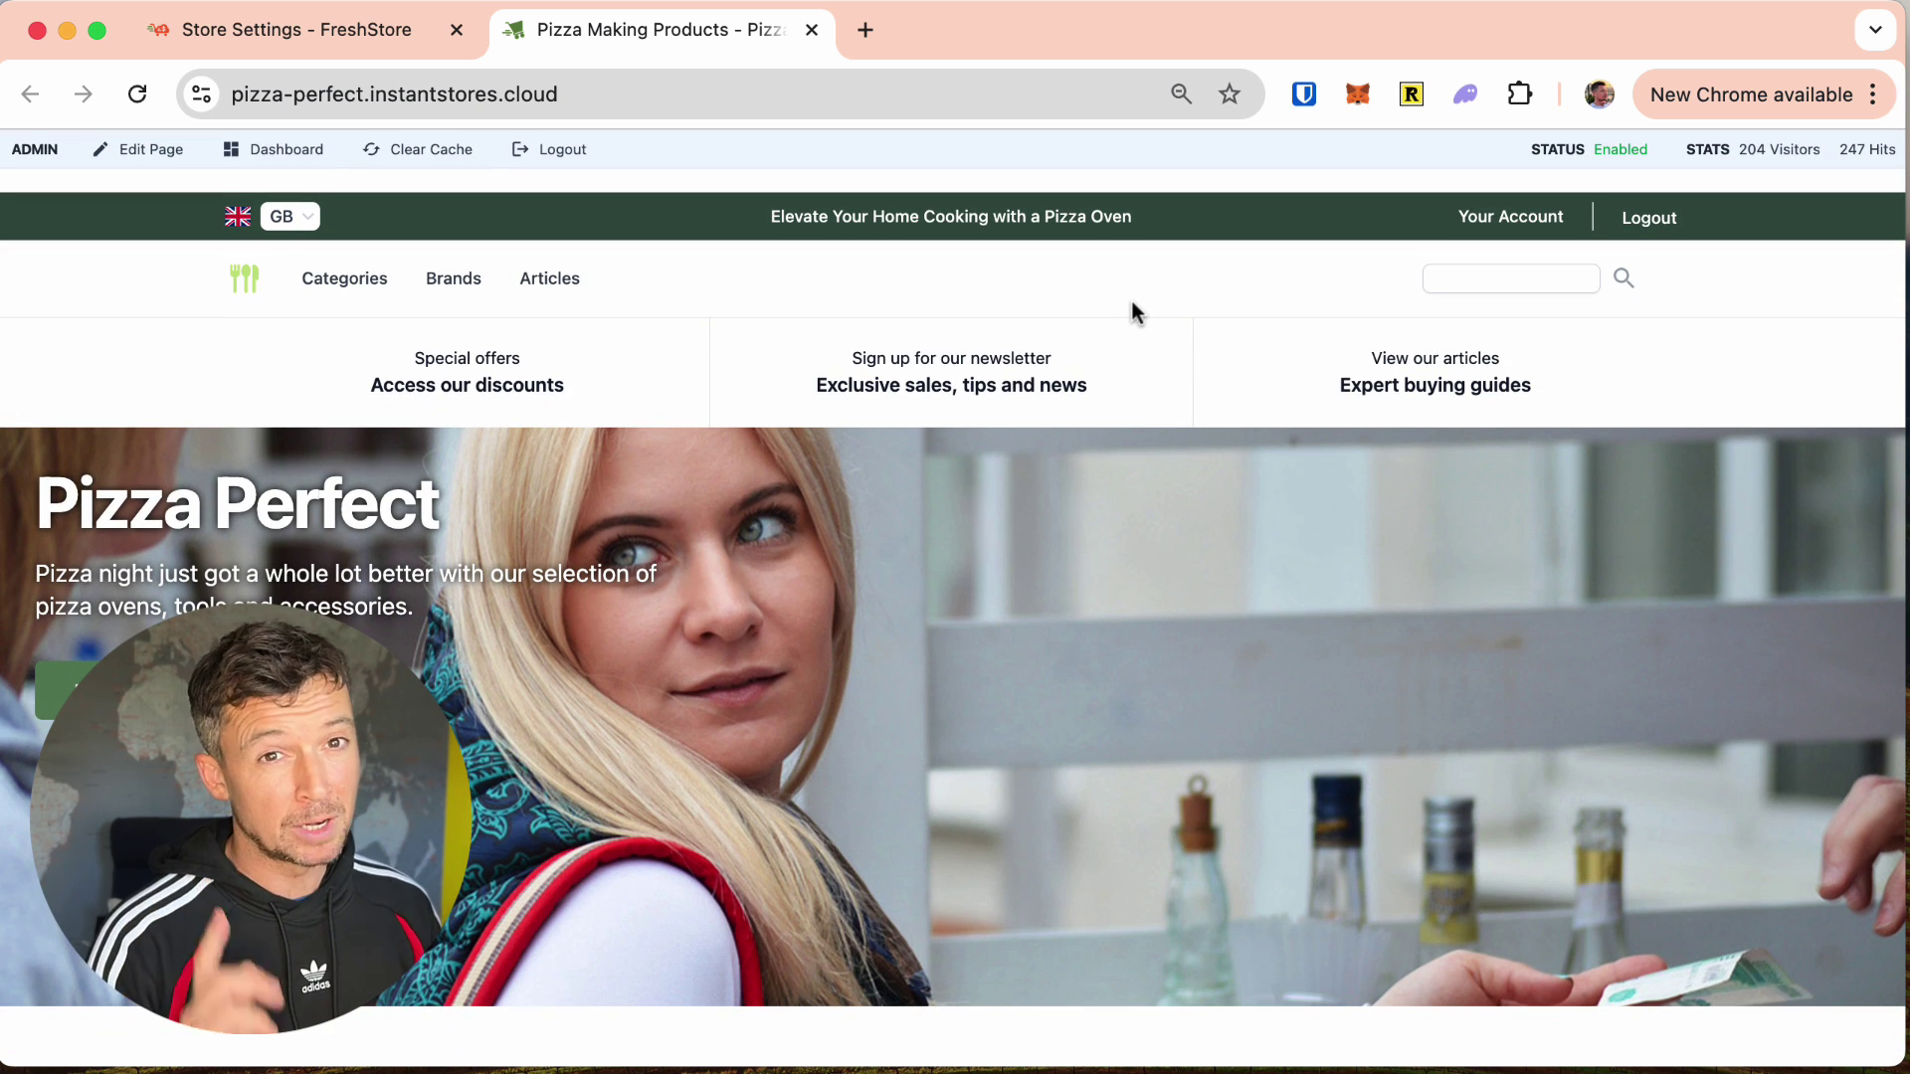
key("ctrl+shift+Tab")
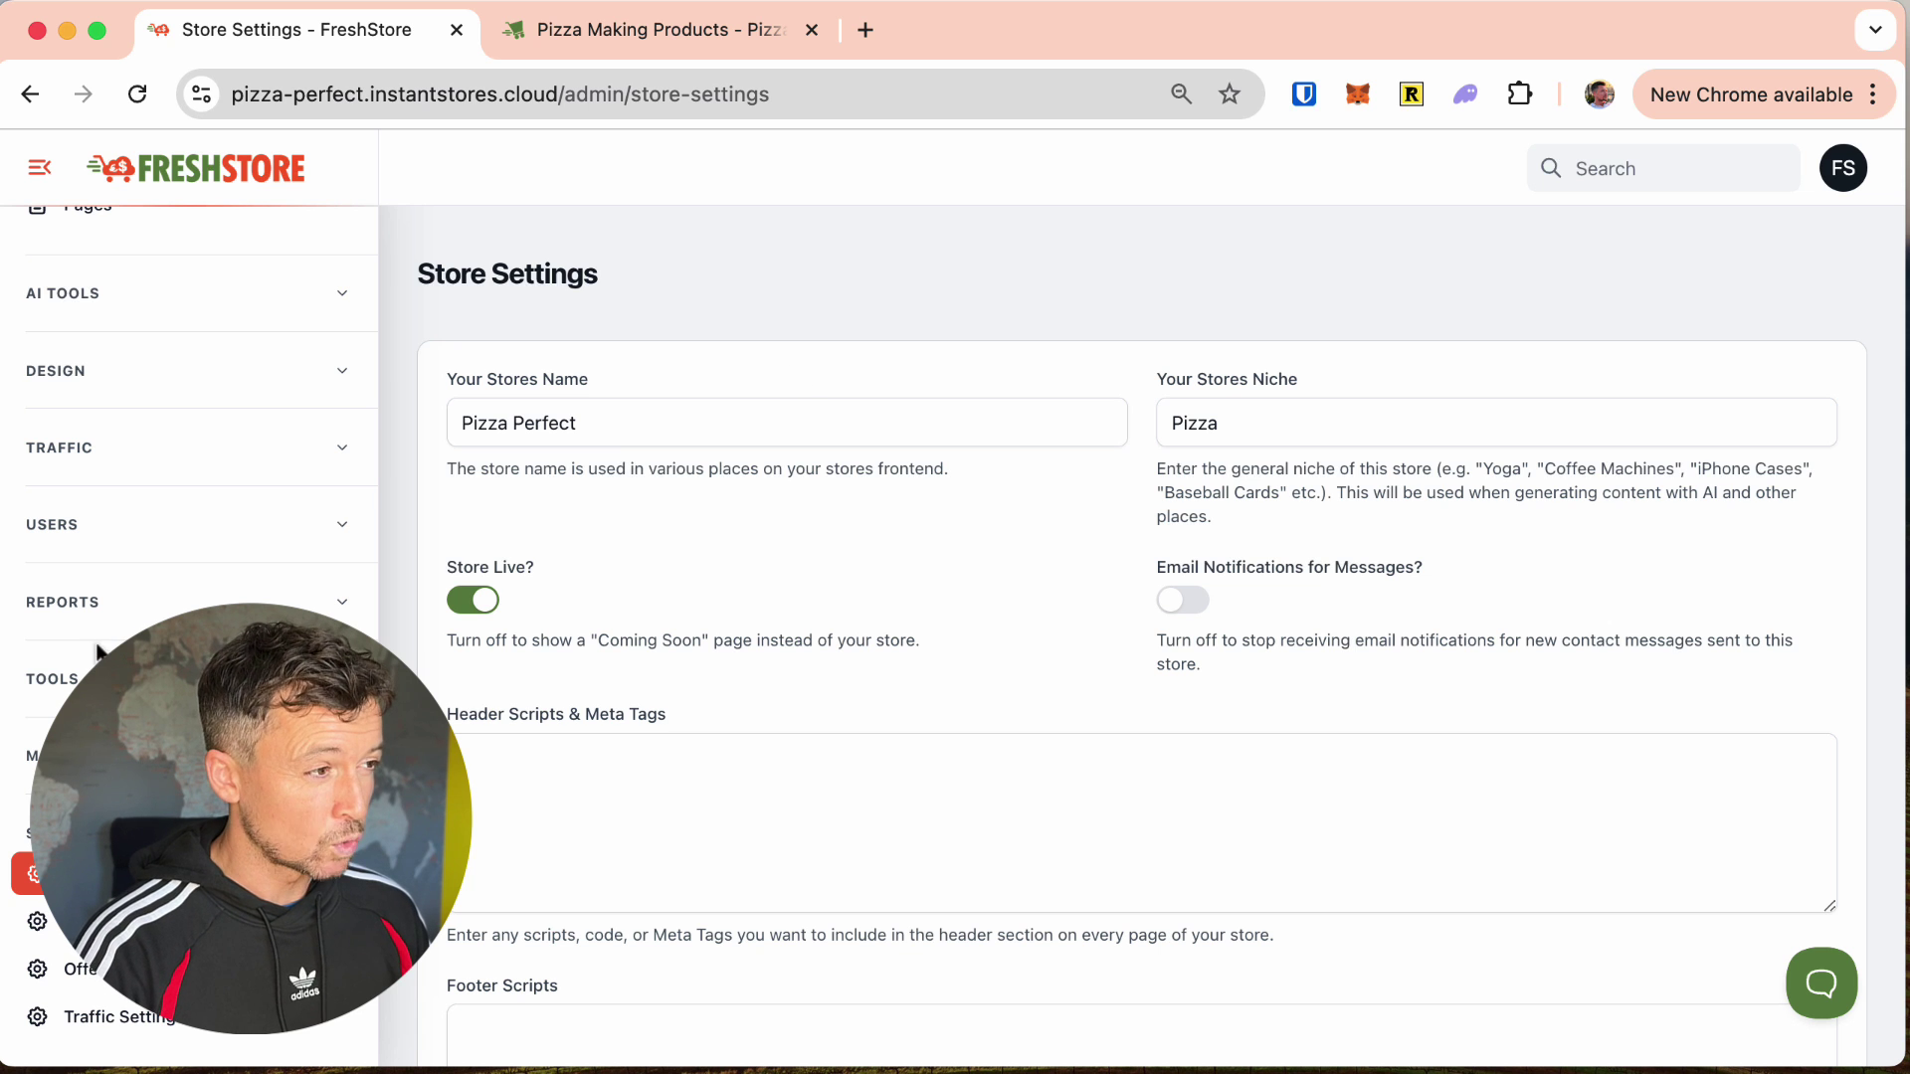
scroll(150, 260, "up", 8)
scroll(149, 261, "down", 8)
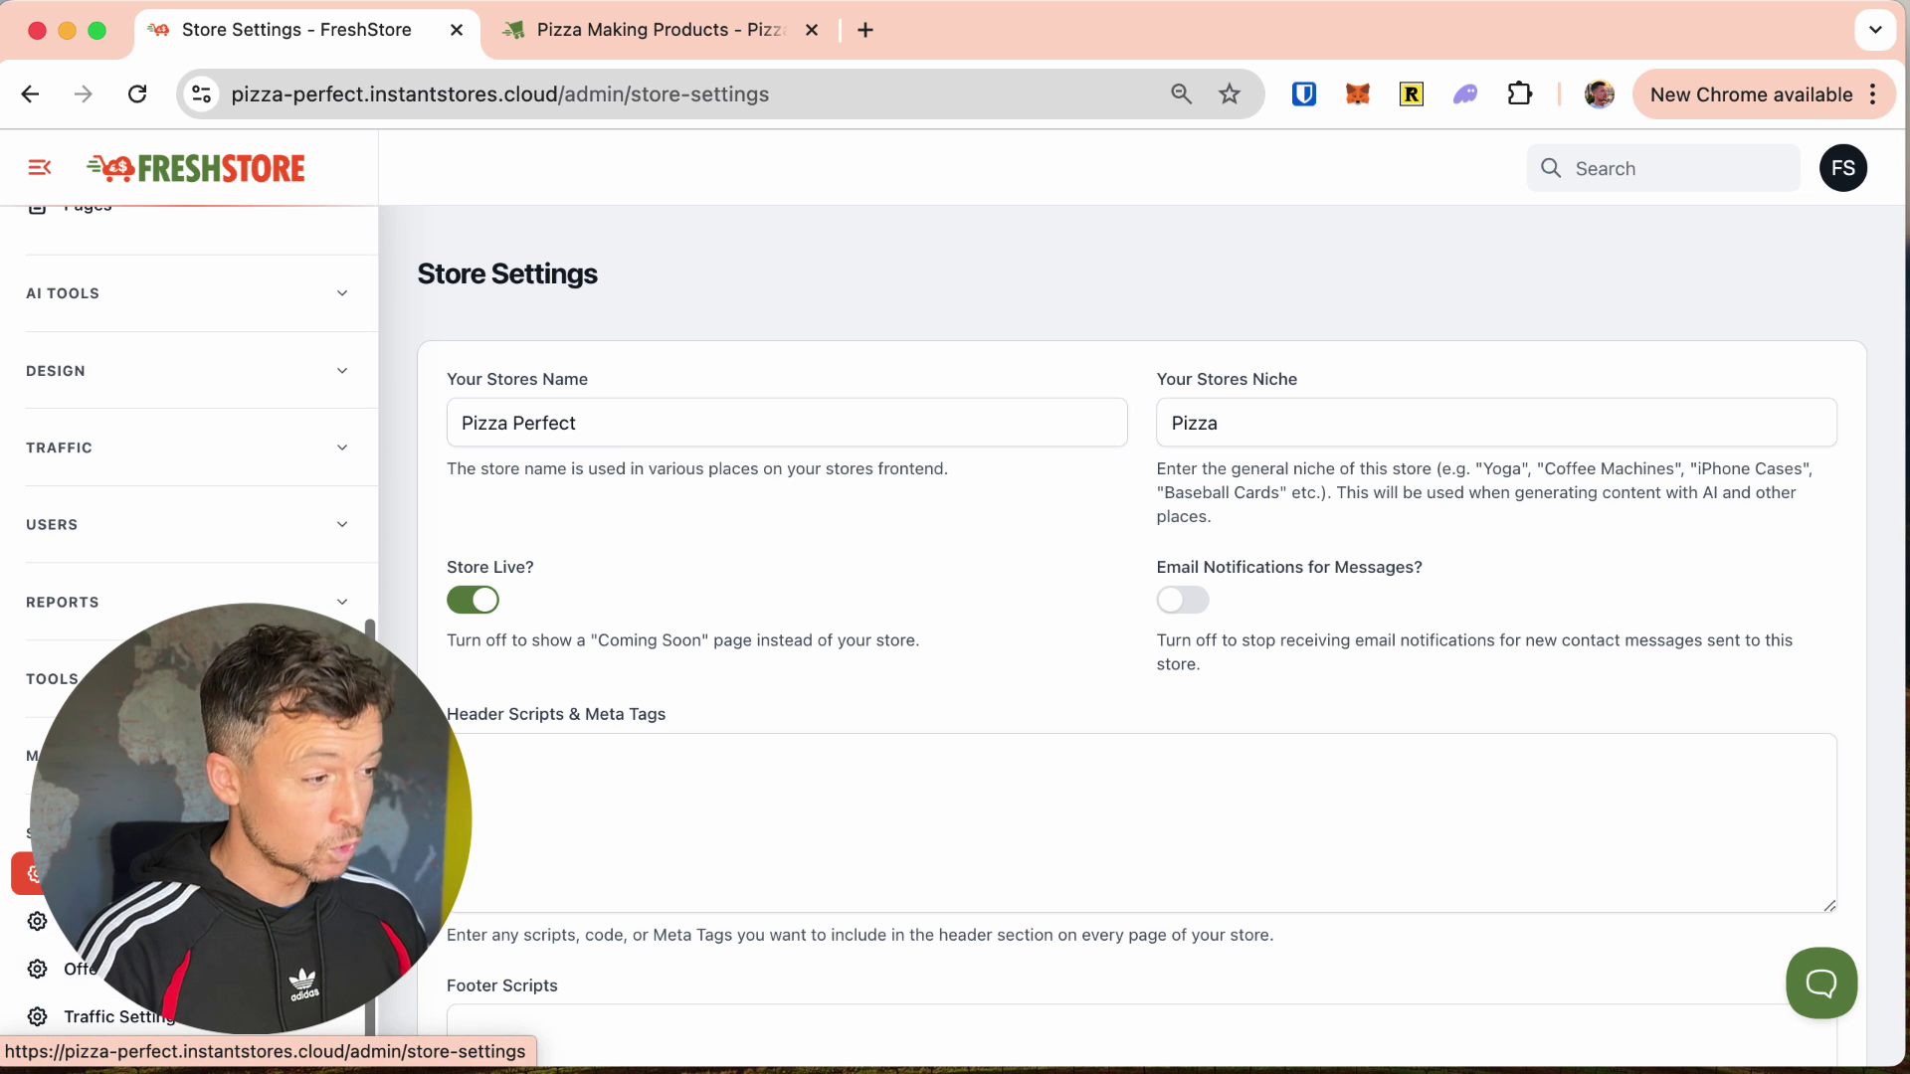
left_click(1251, 426)
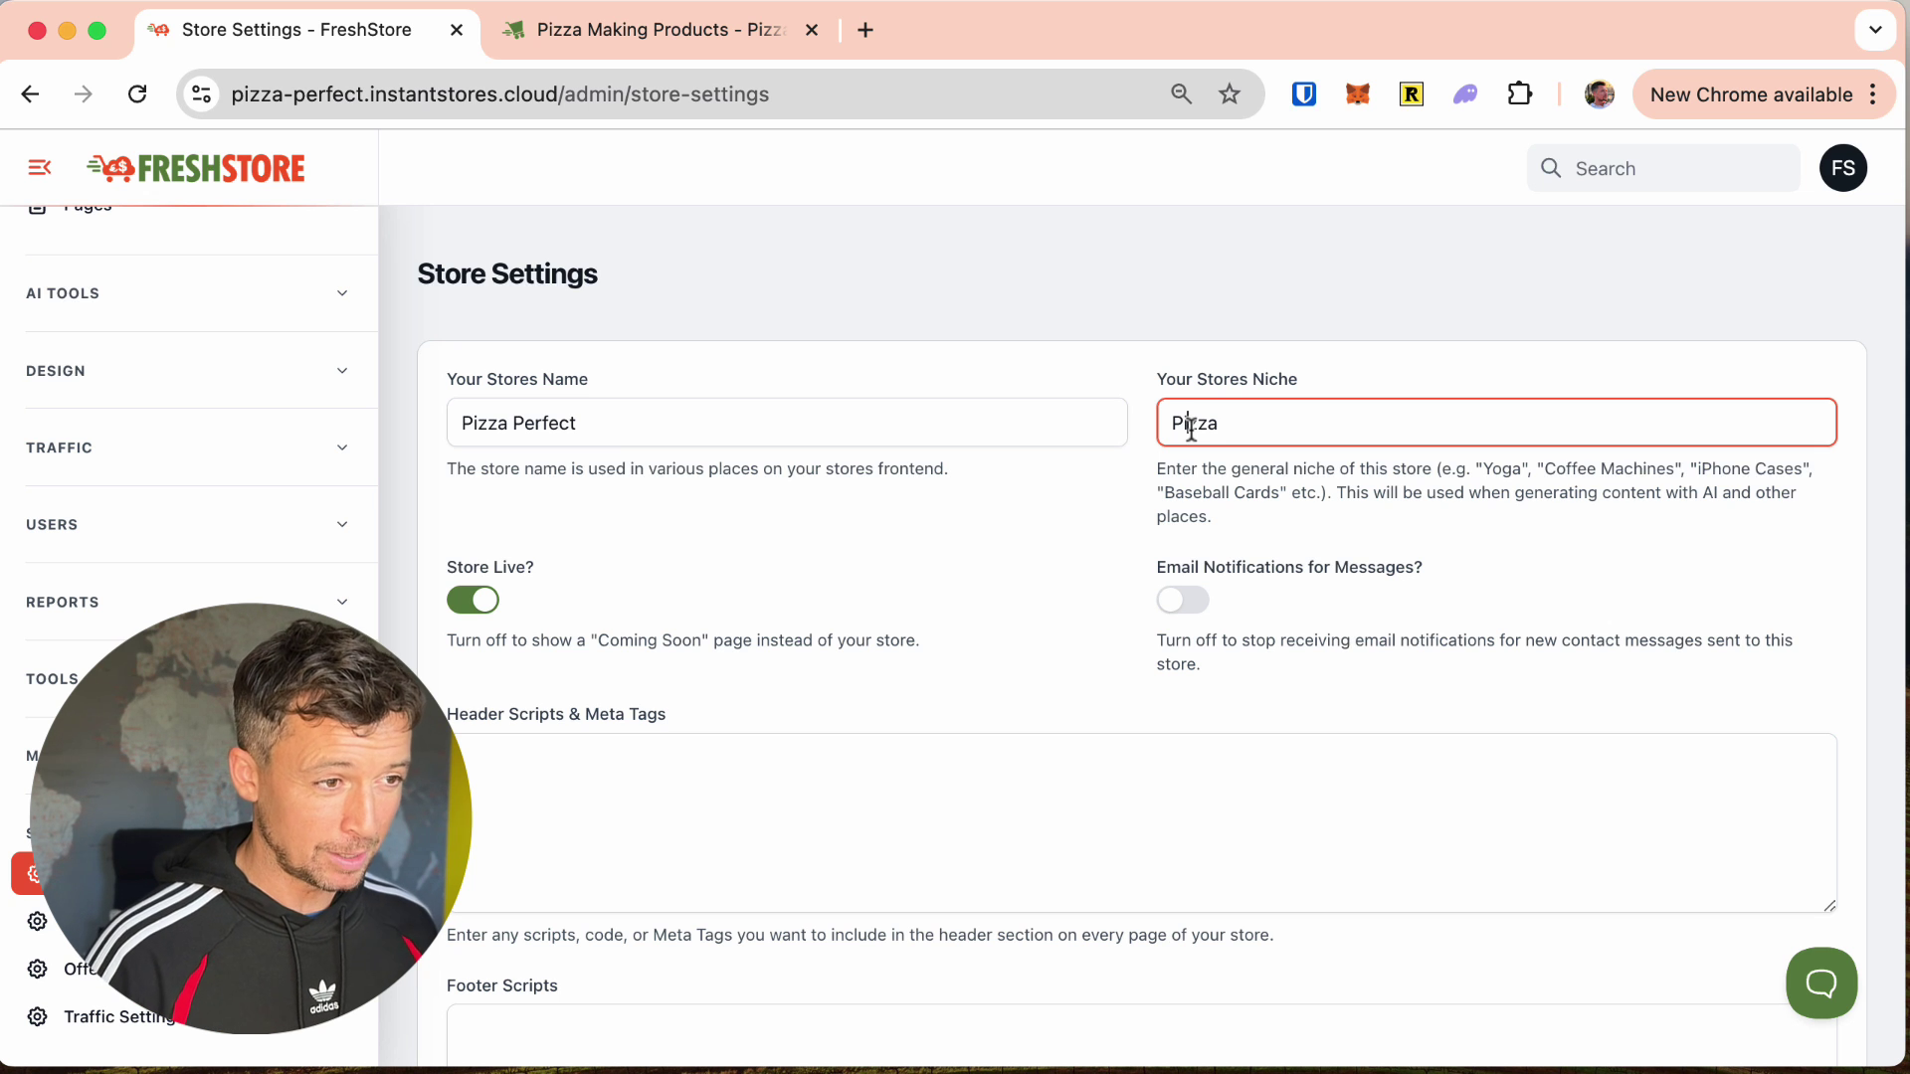
left_click(1181, 420)
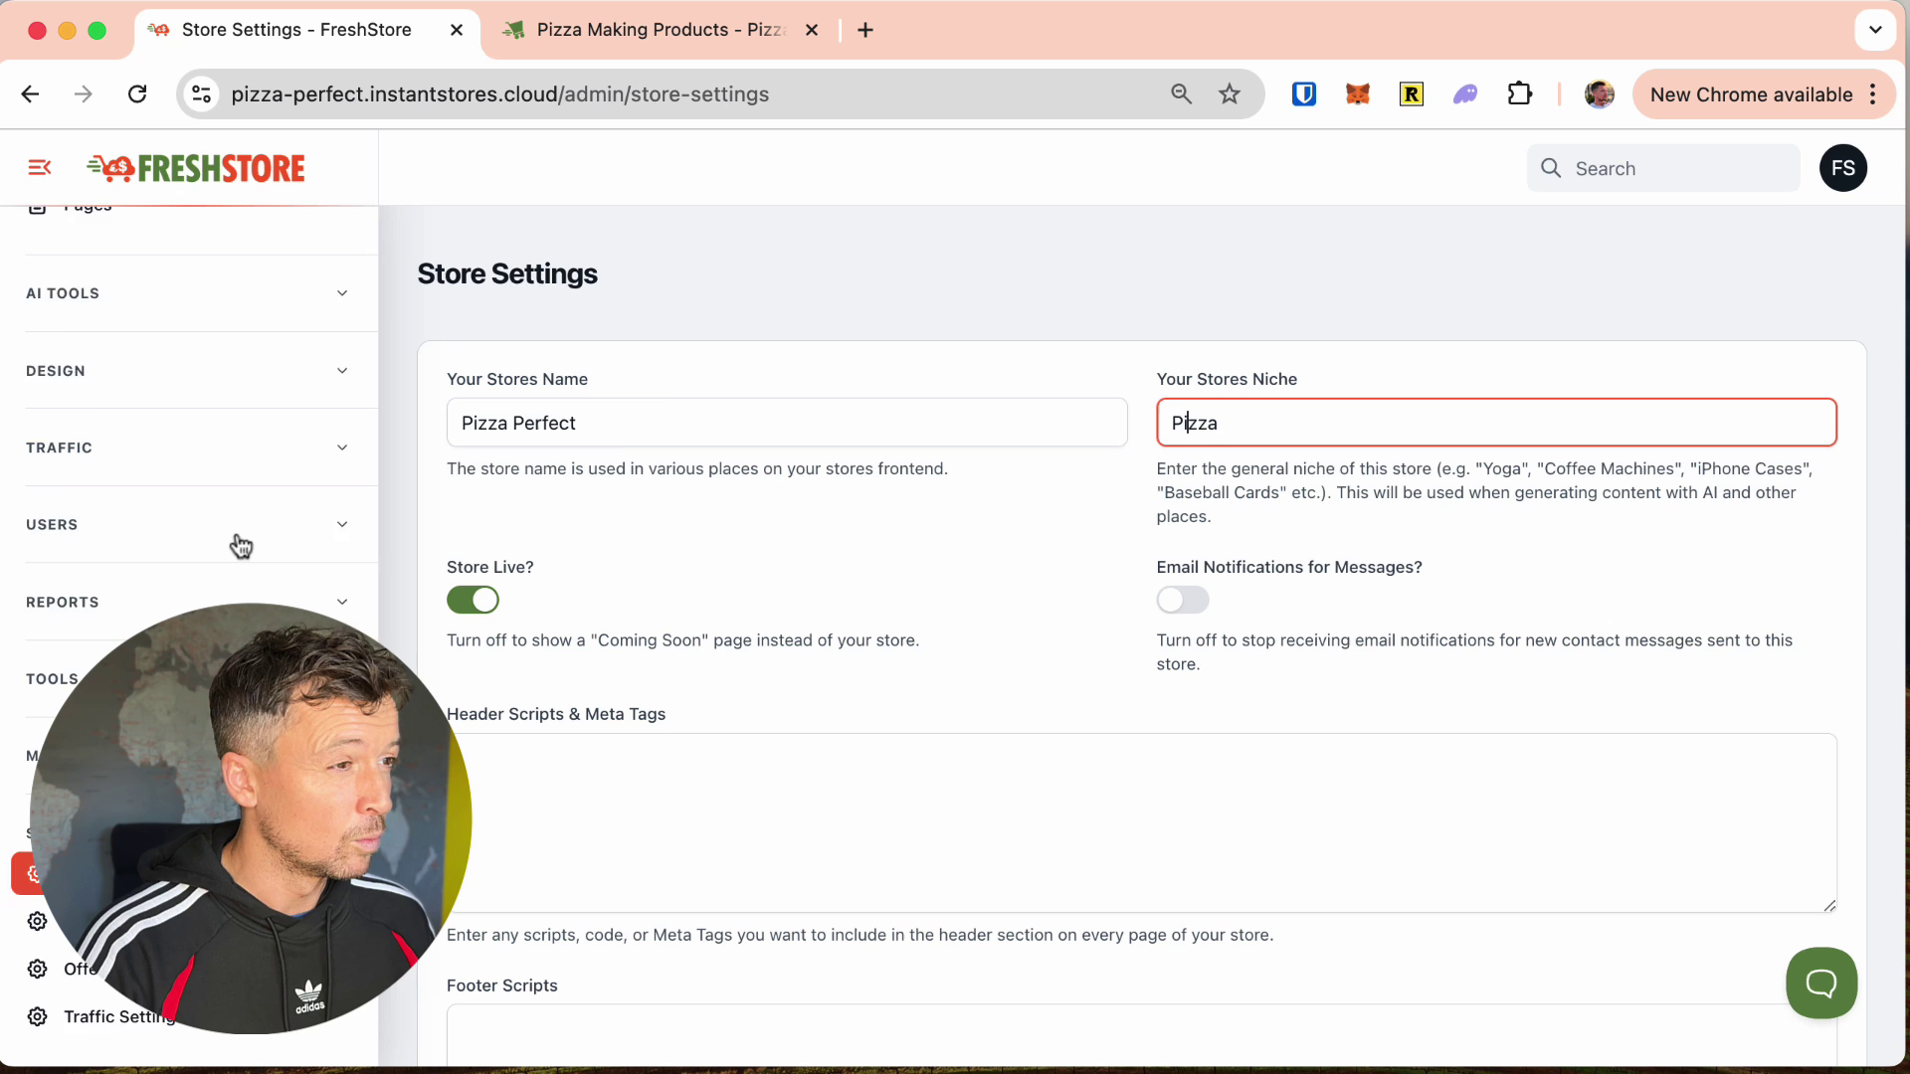
Step: Open the Home page's Edit Page editor from the storefront and start Create Image
scroll(235, 541, "up", 8)
left_click(930, 334)
key("ctrl+Tab")
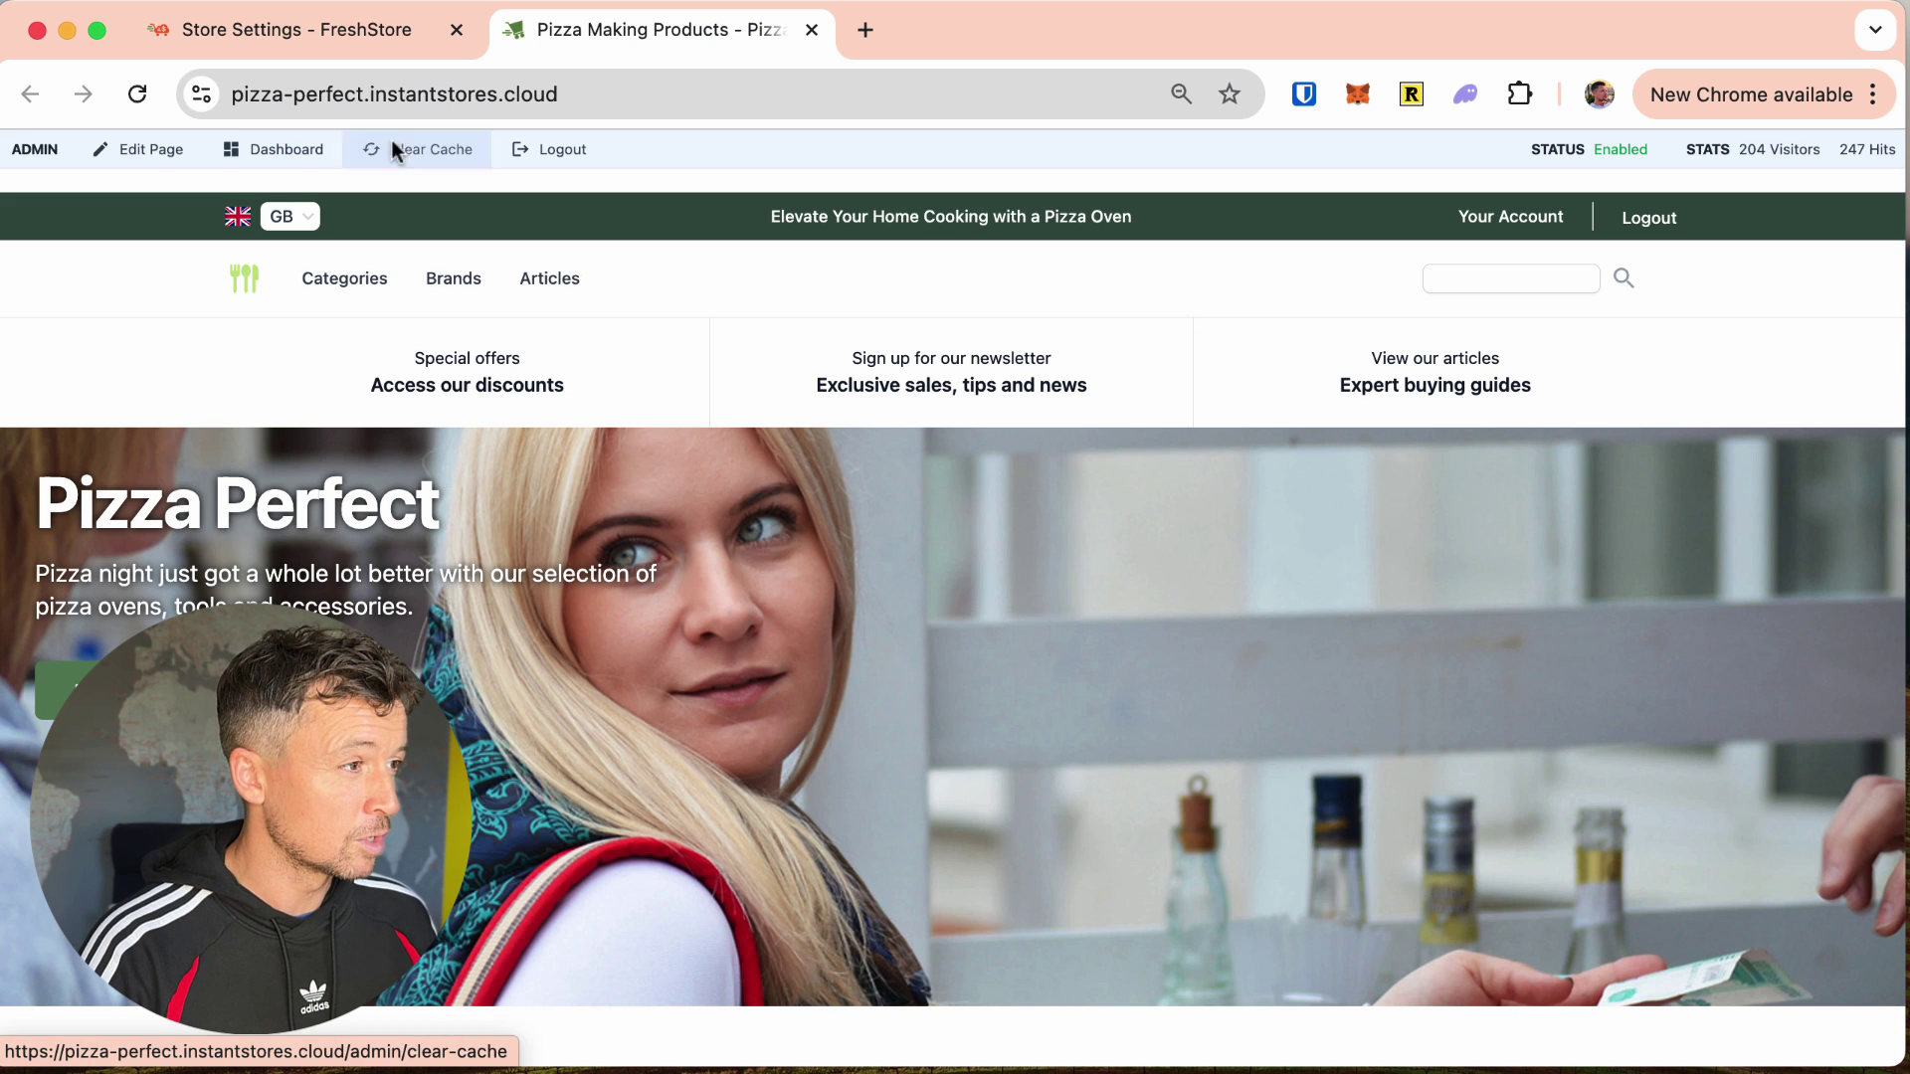
left_click(142, 159)
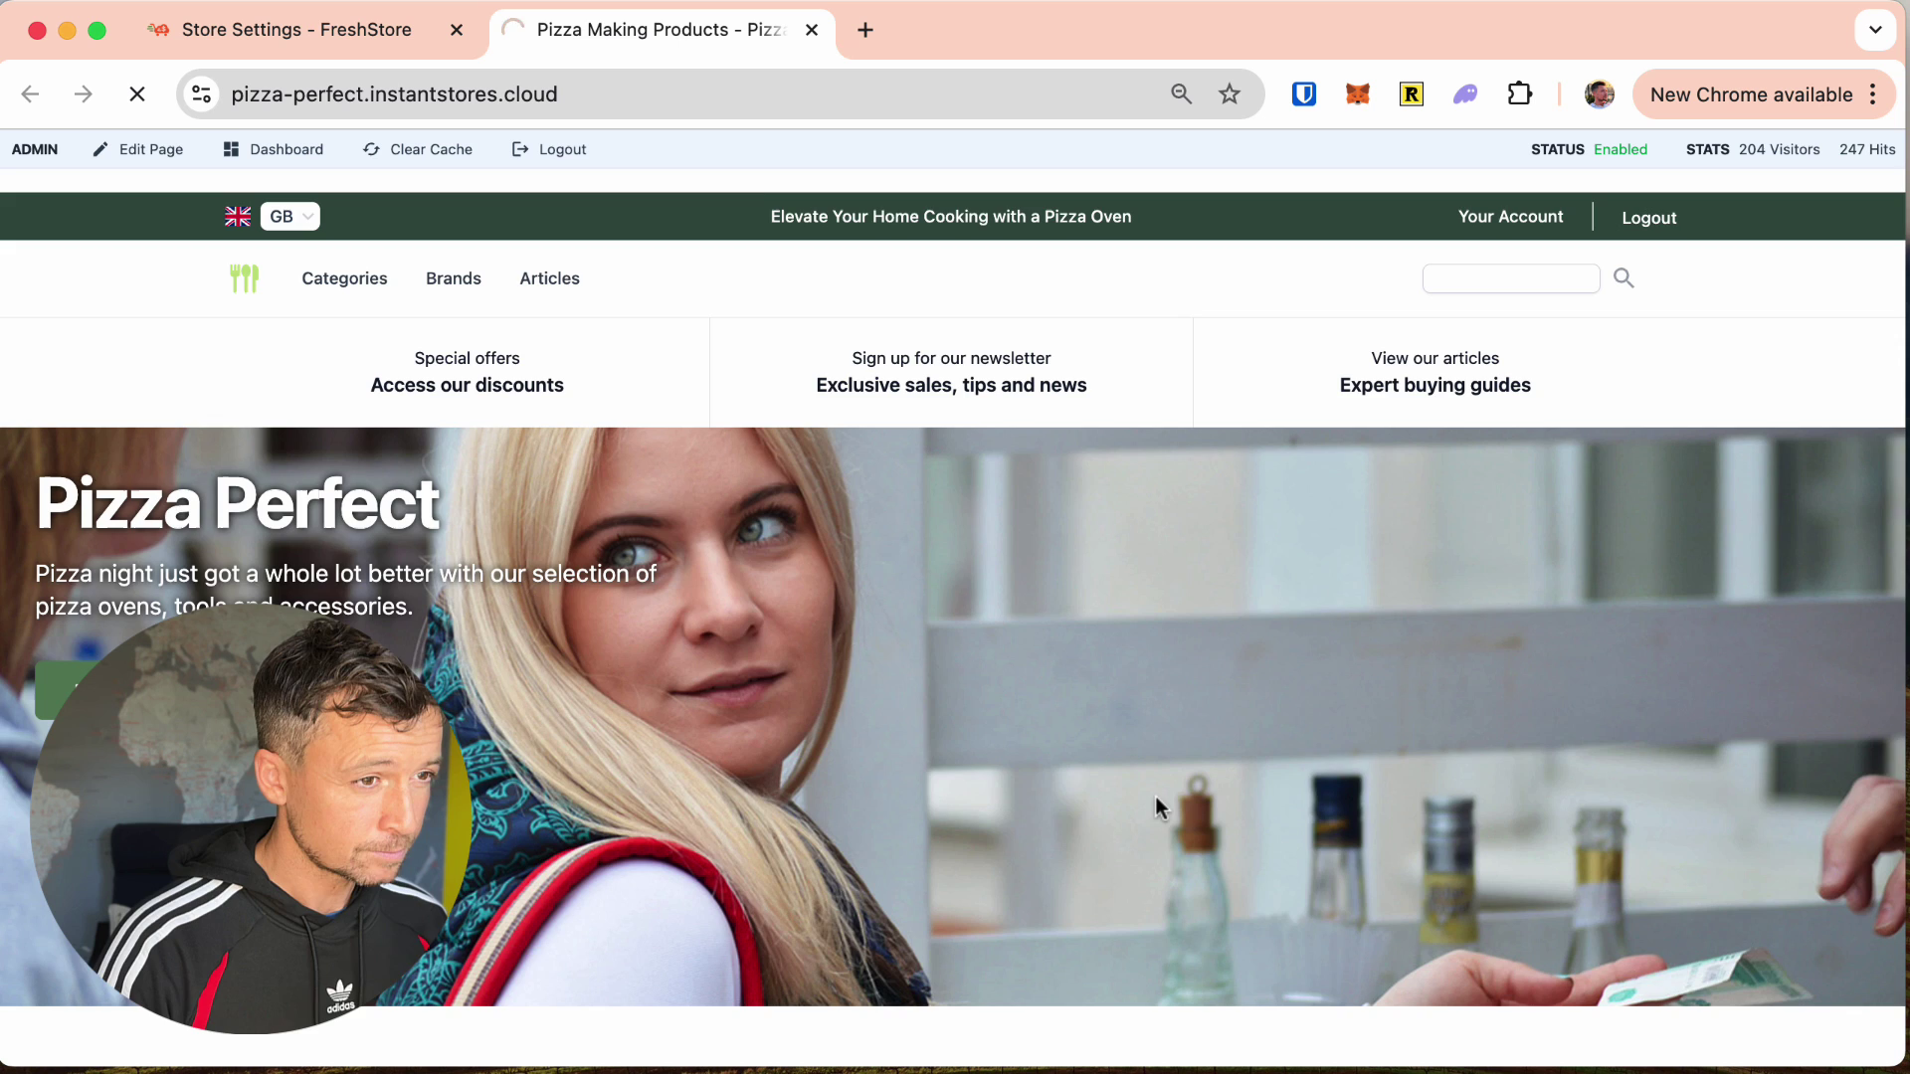
scroll(1155, 796, "down", 10)
scroll(1159, 807, "down", 10)
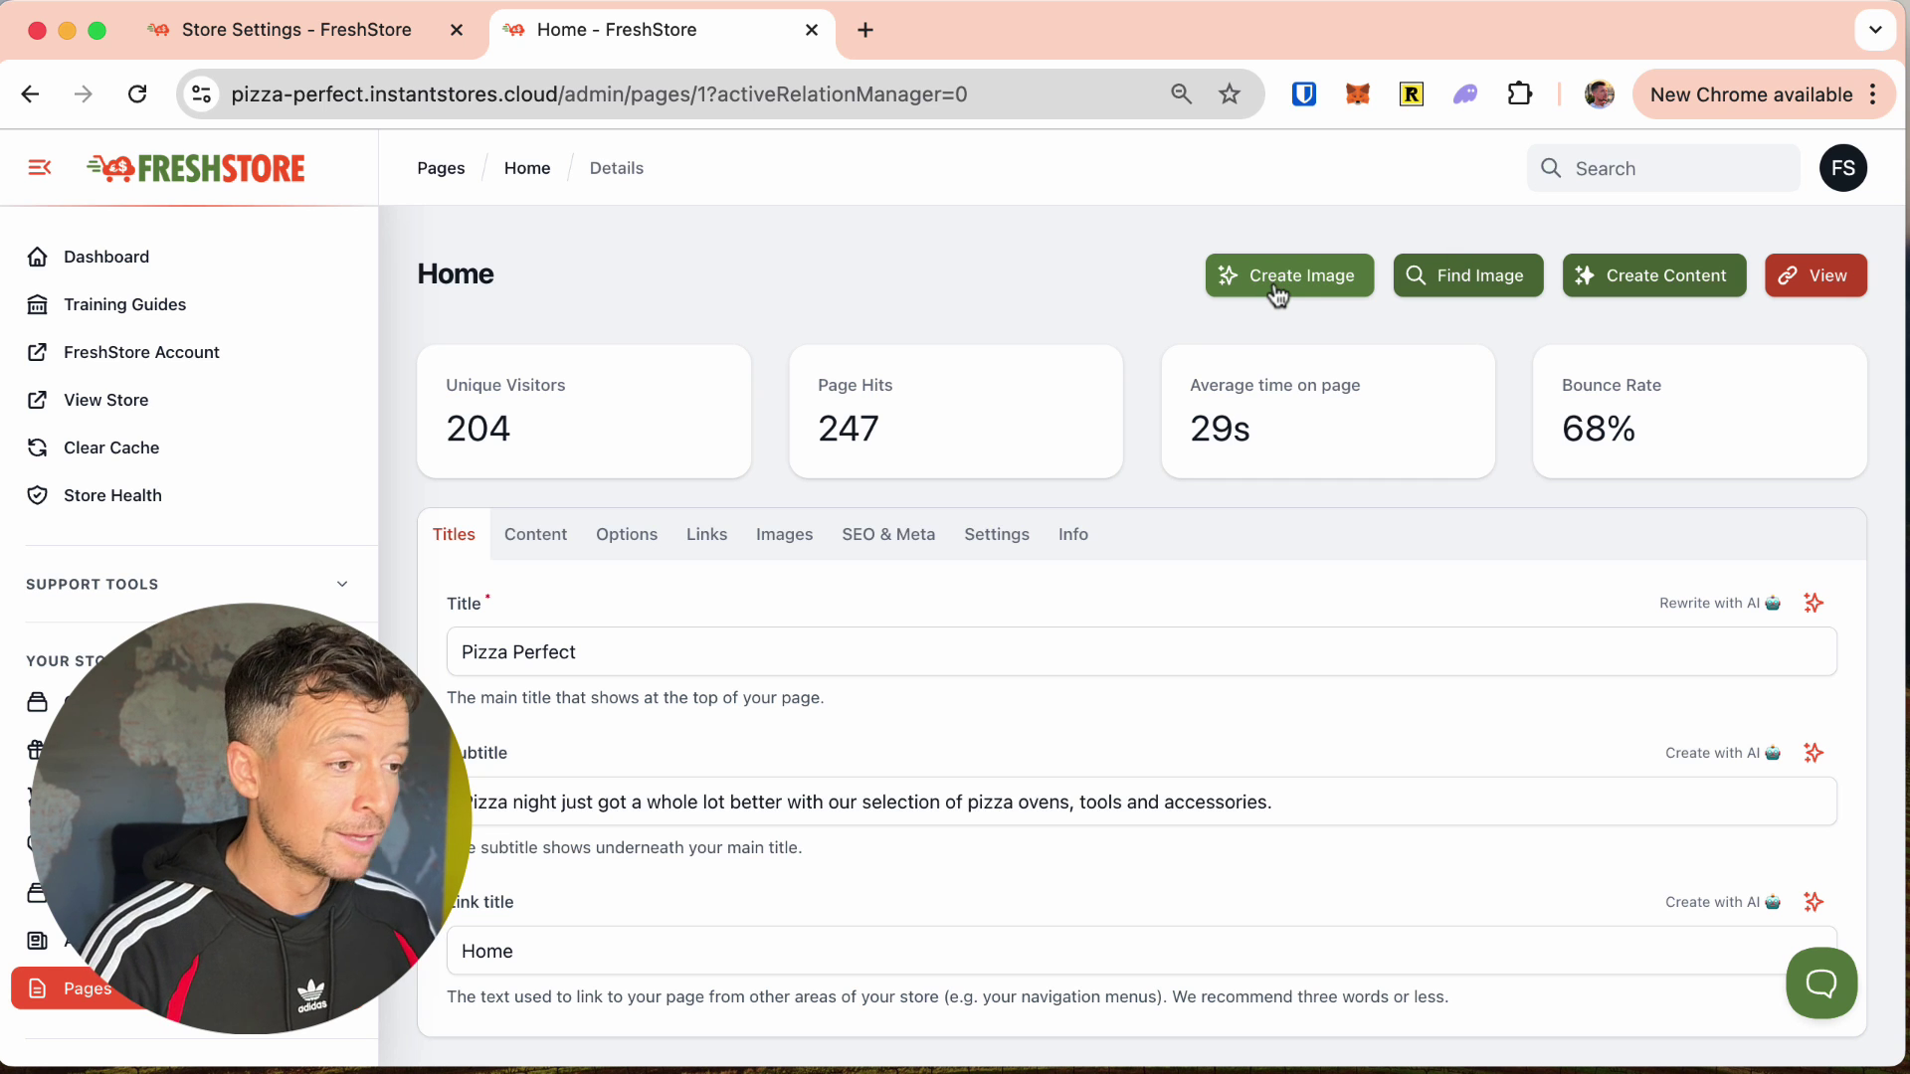
left_click(1249, 270)
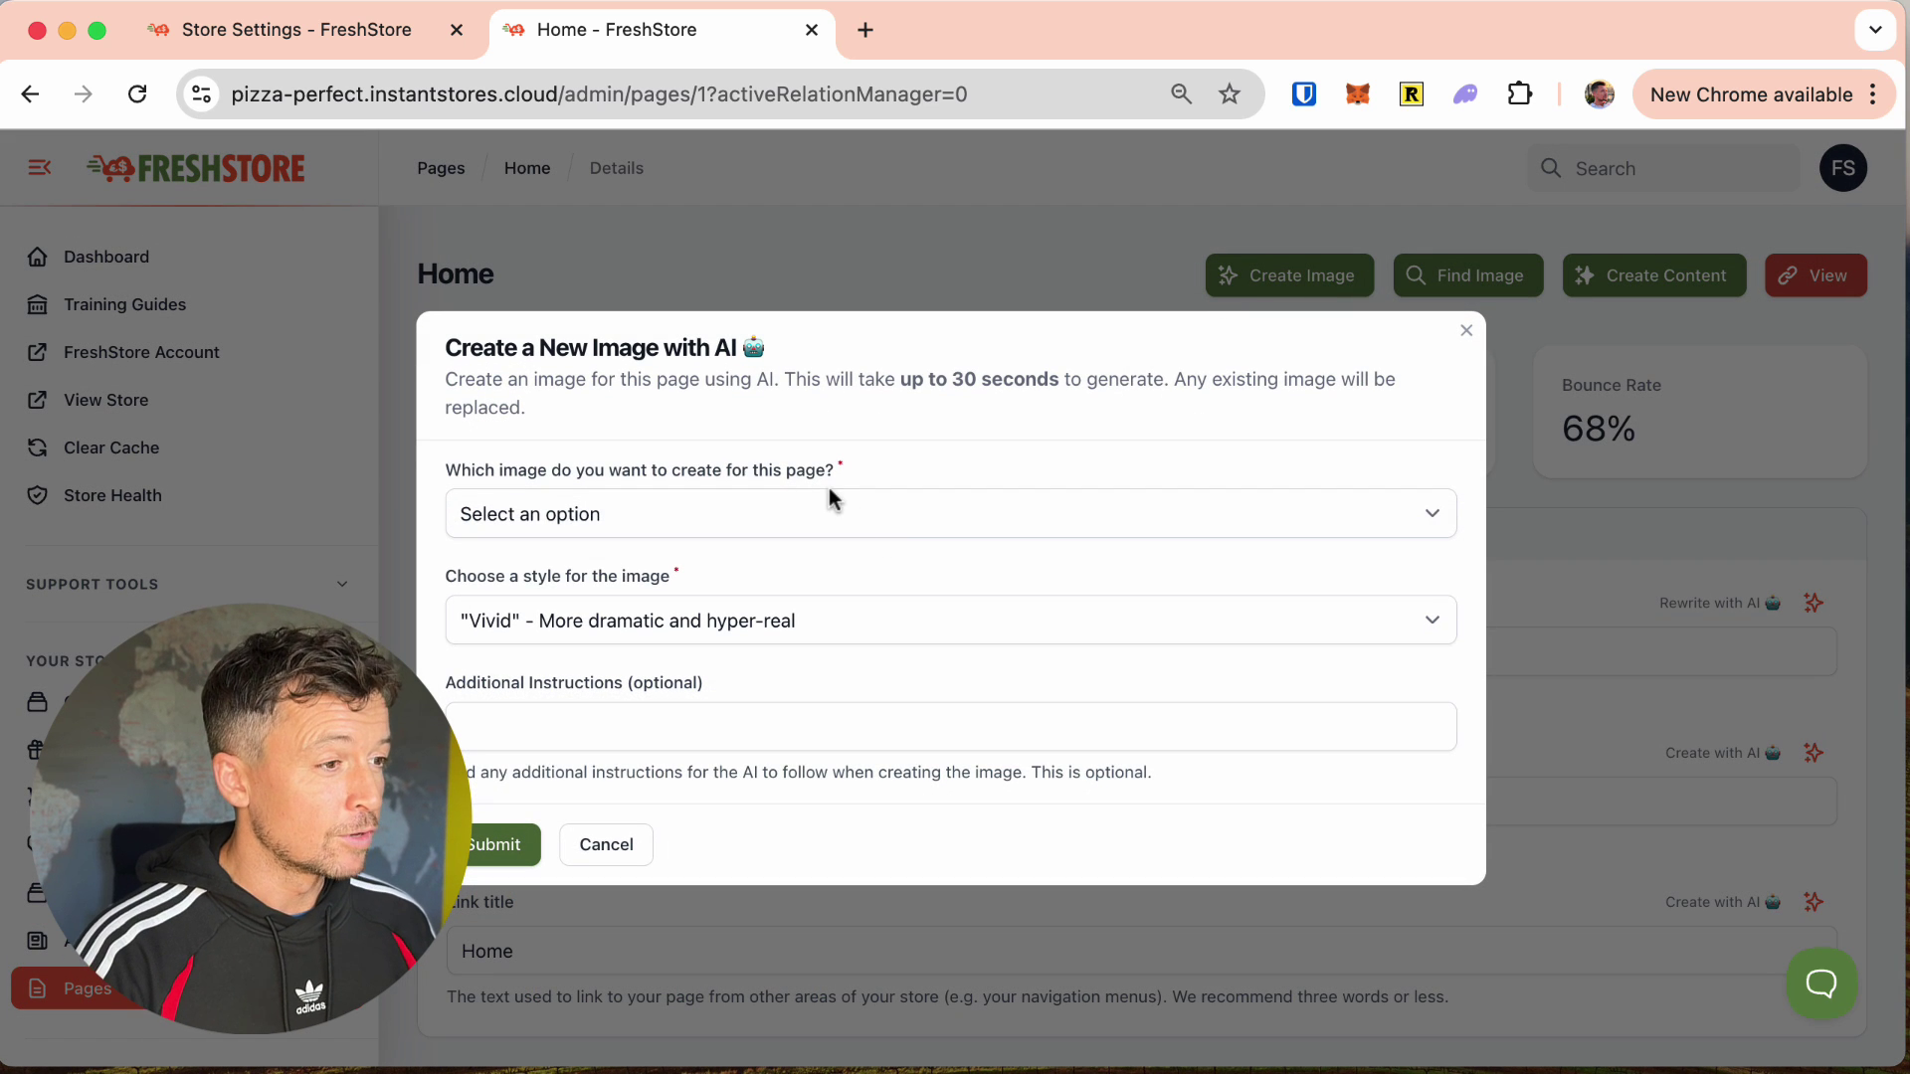
Step: Choose Hero as the image to create, with the Vivid style
left_click(801, 511)
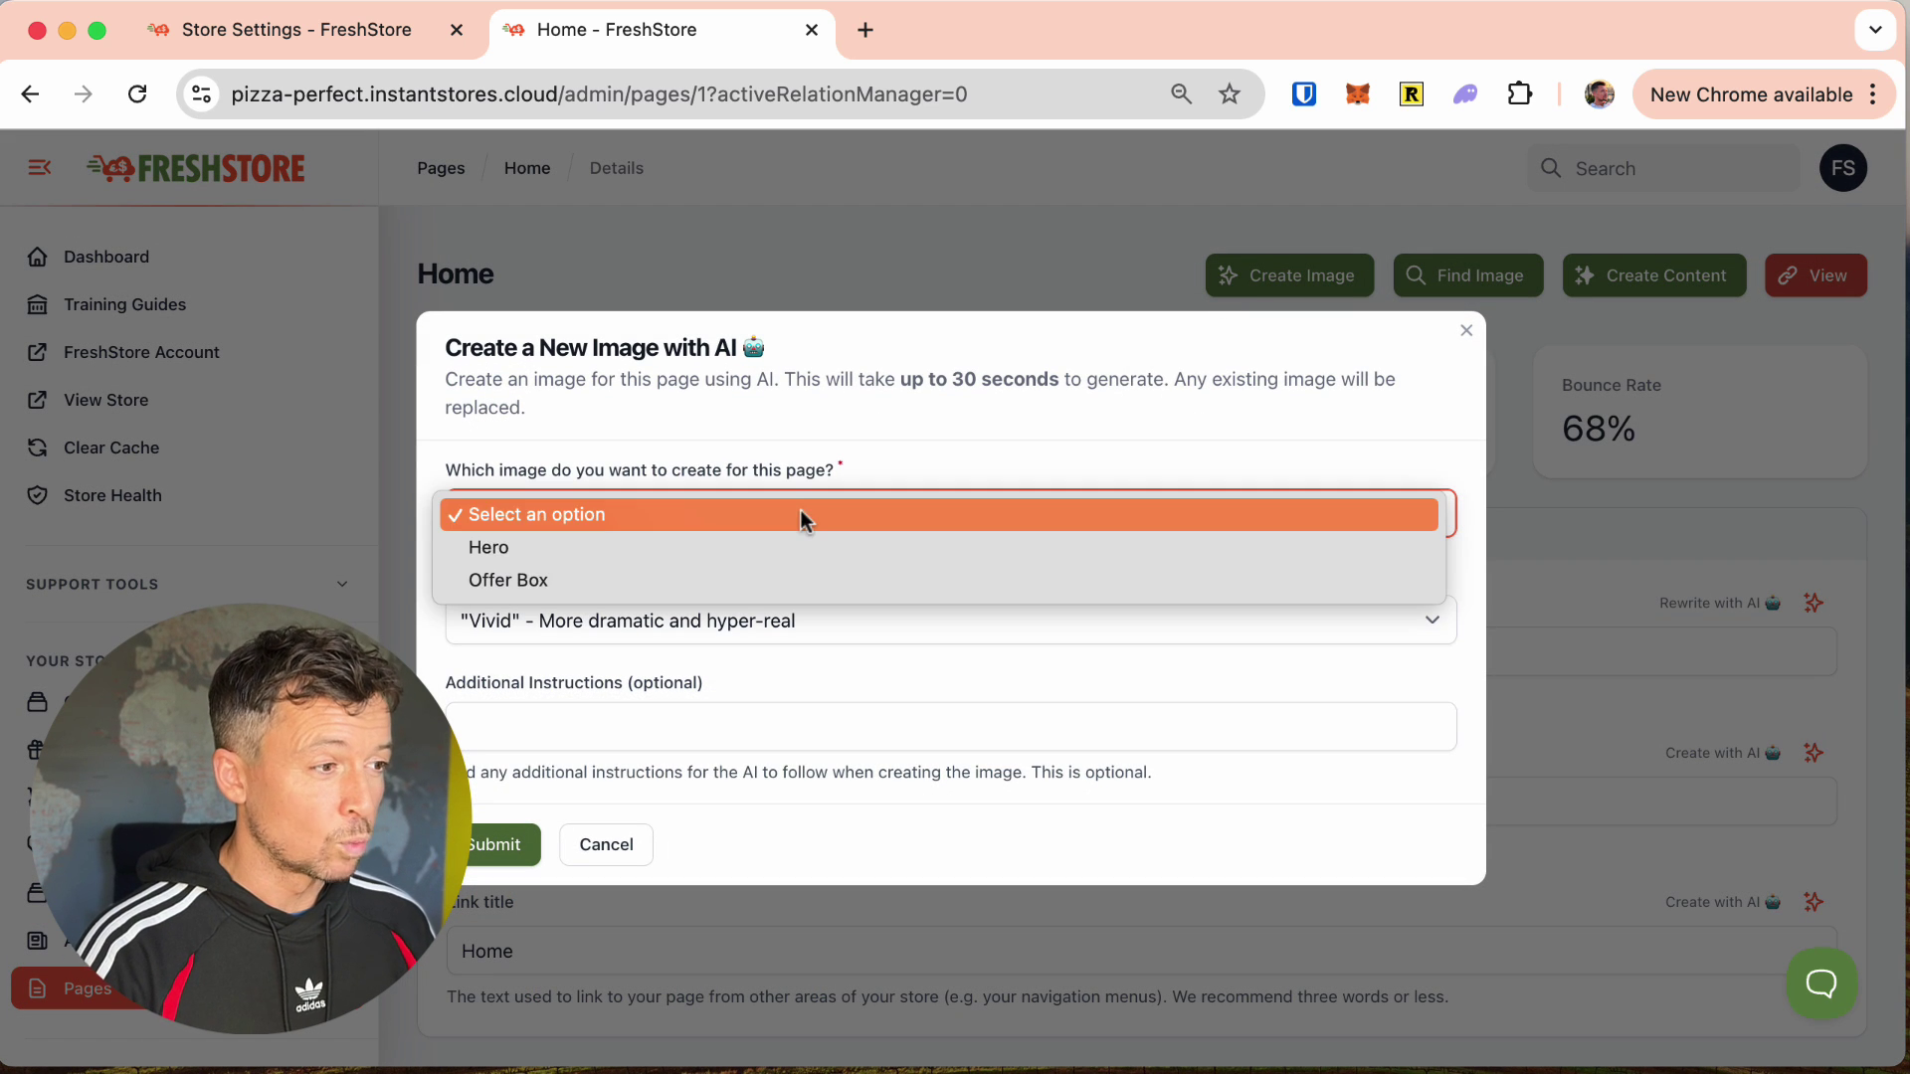
left_click(576, 547)
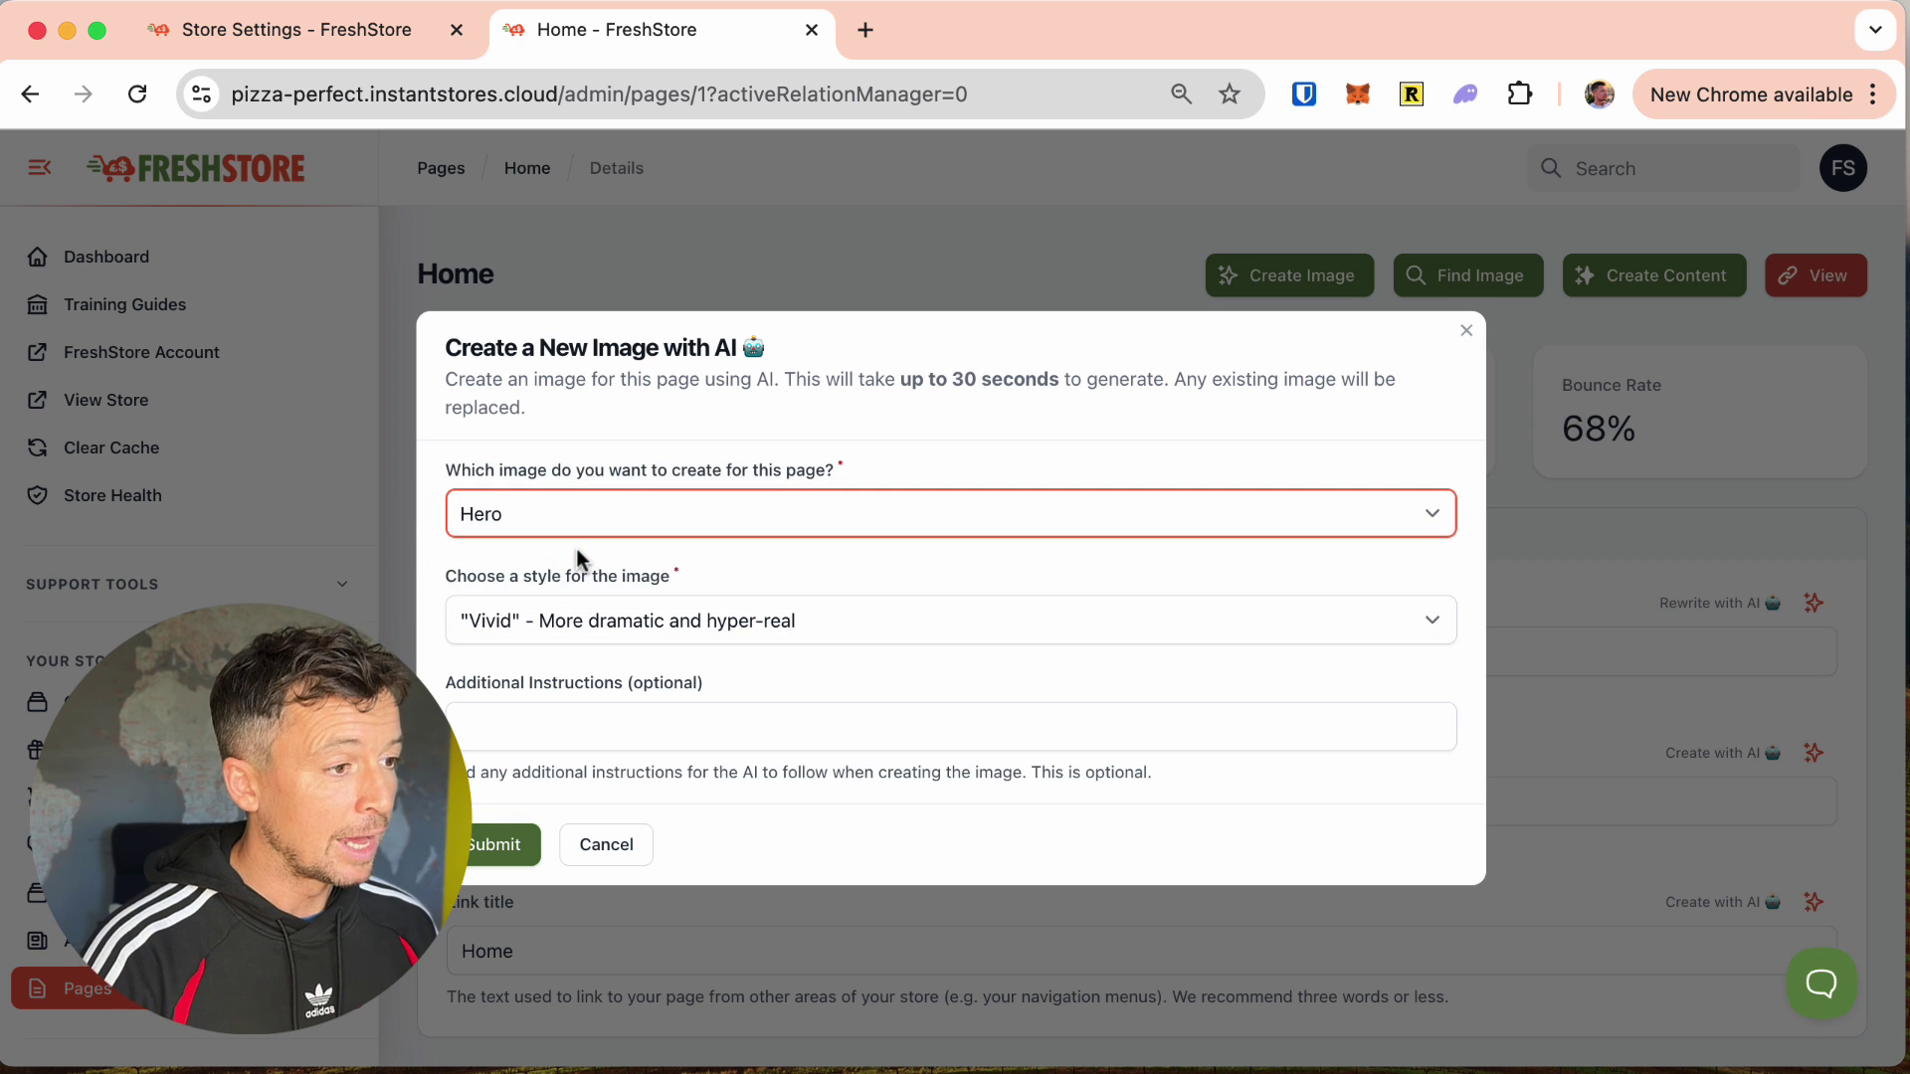
left_click(816, 621)
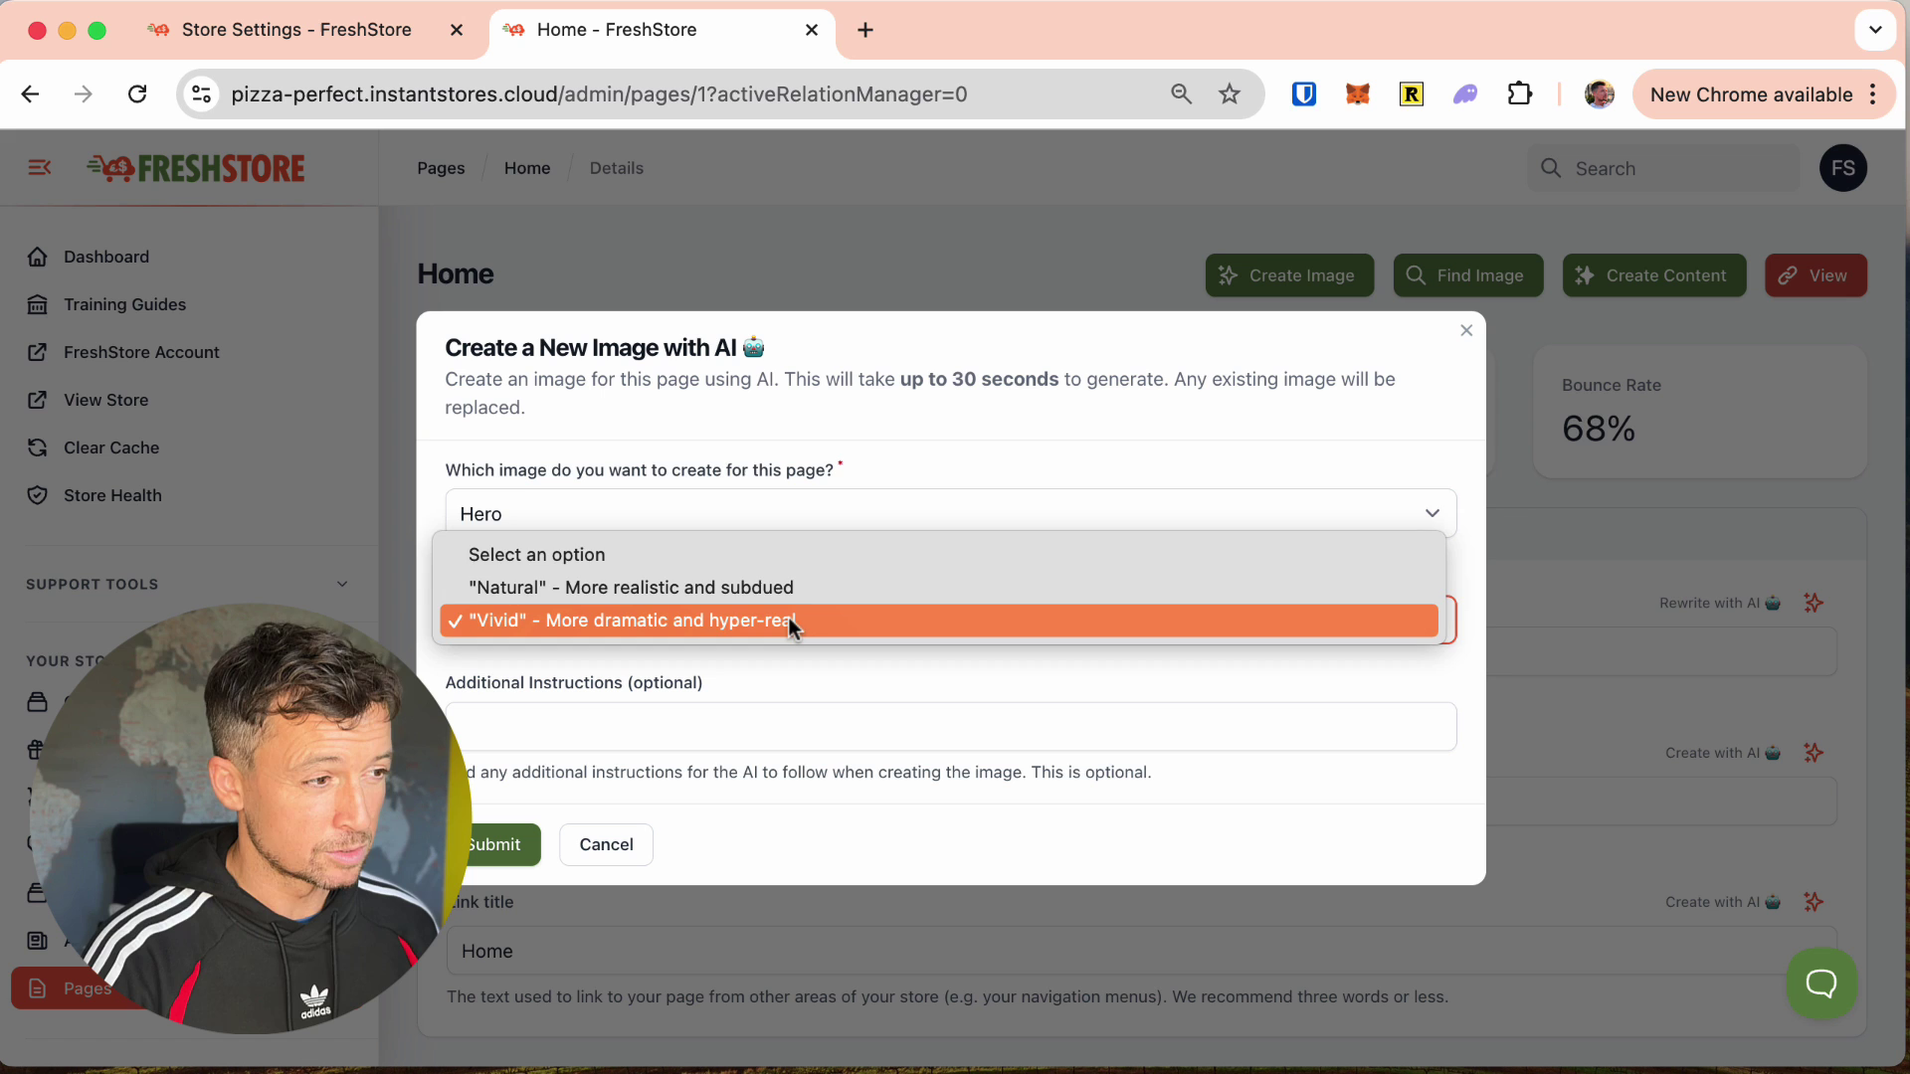
left_click(788, 617)
left_click(777, 614)
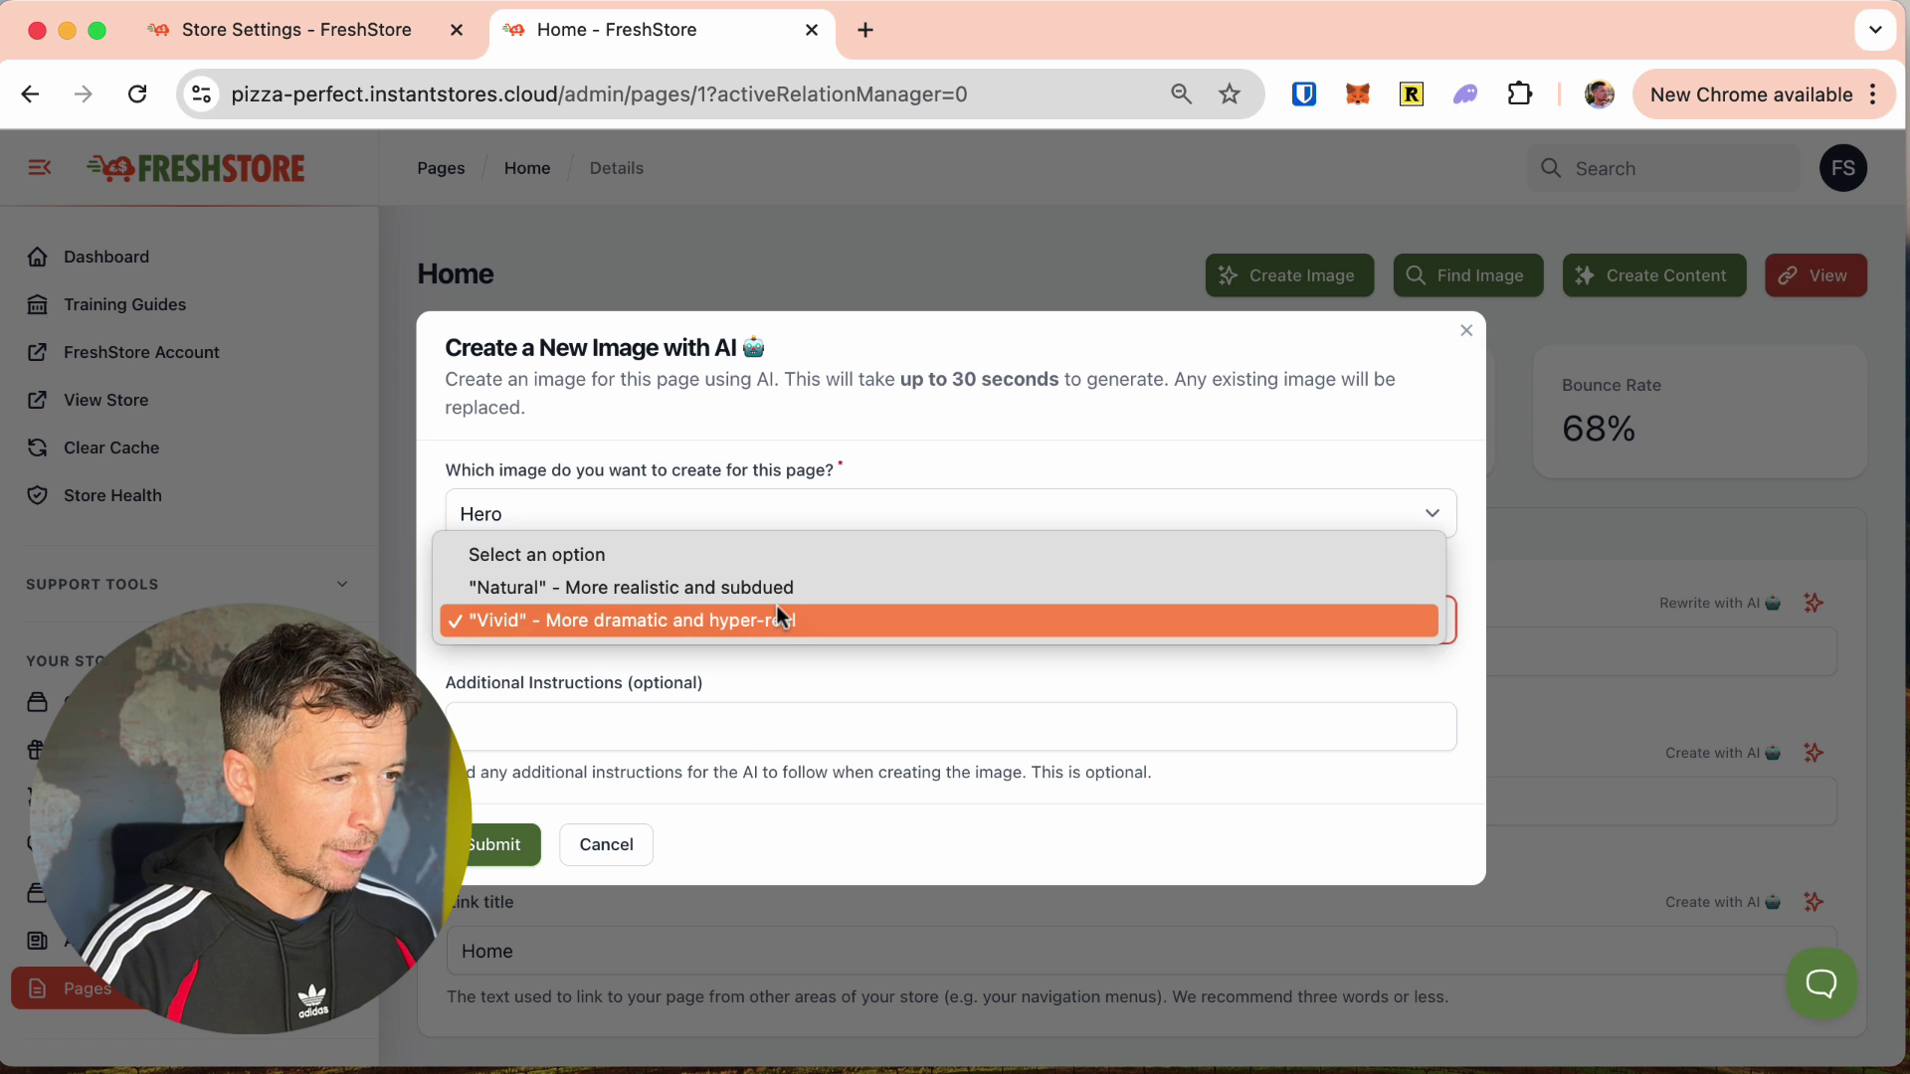
left_click(726, 616)
Step: Add the extra instruction 'Include a pizza oven.'
left_click(742, 717)
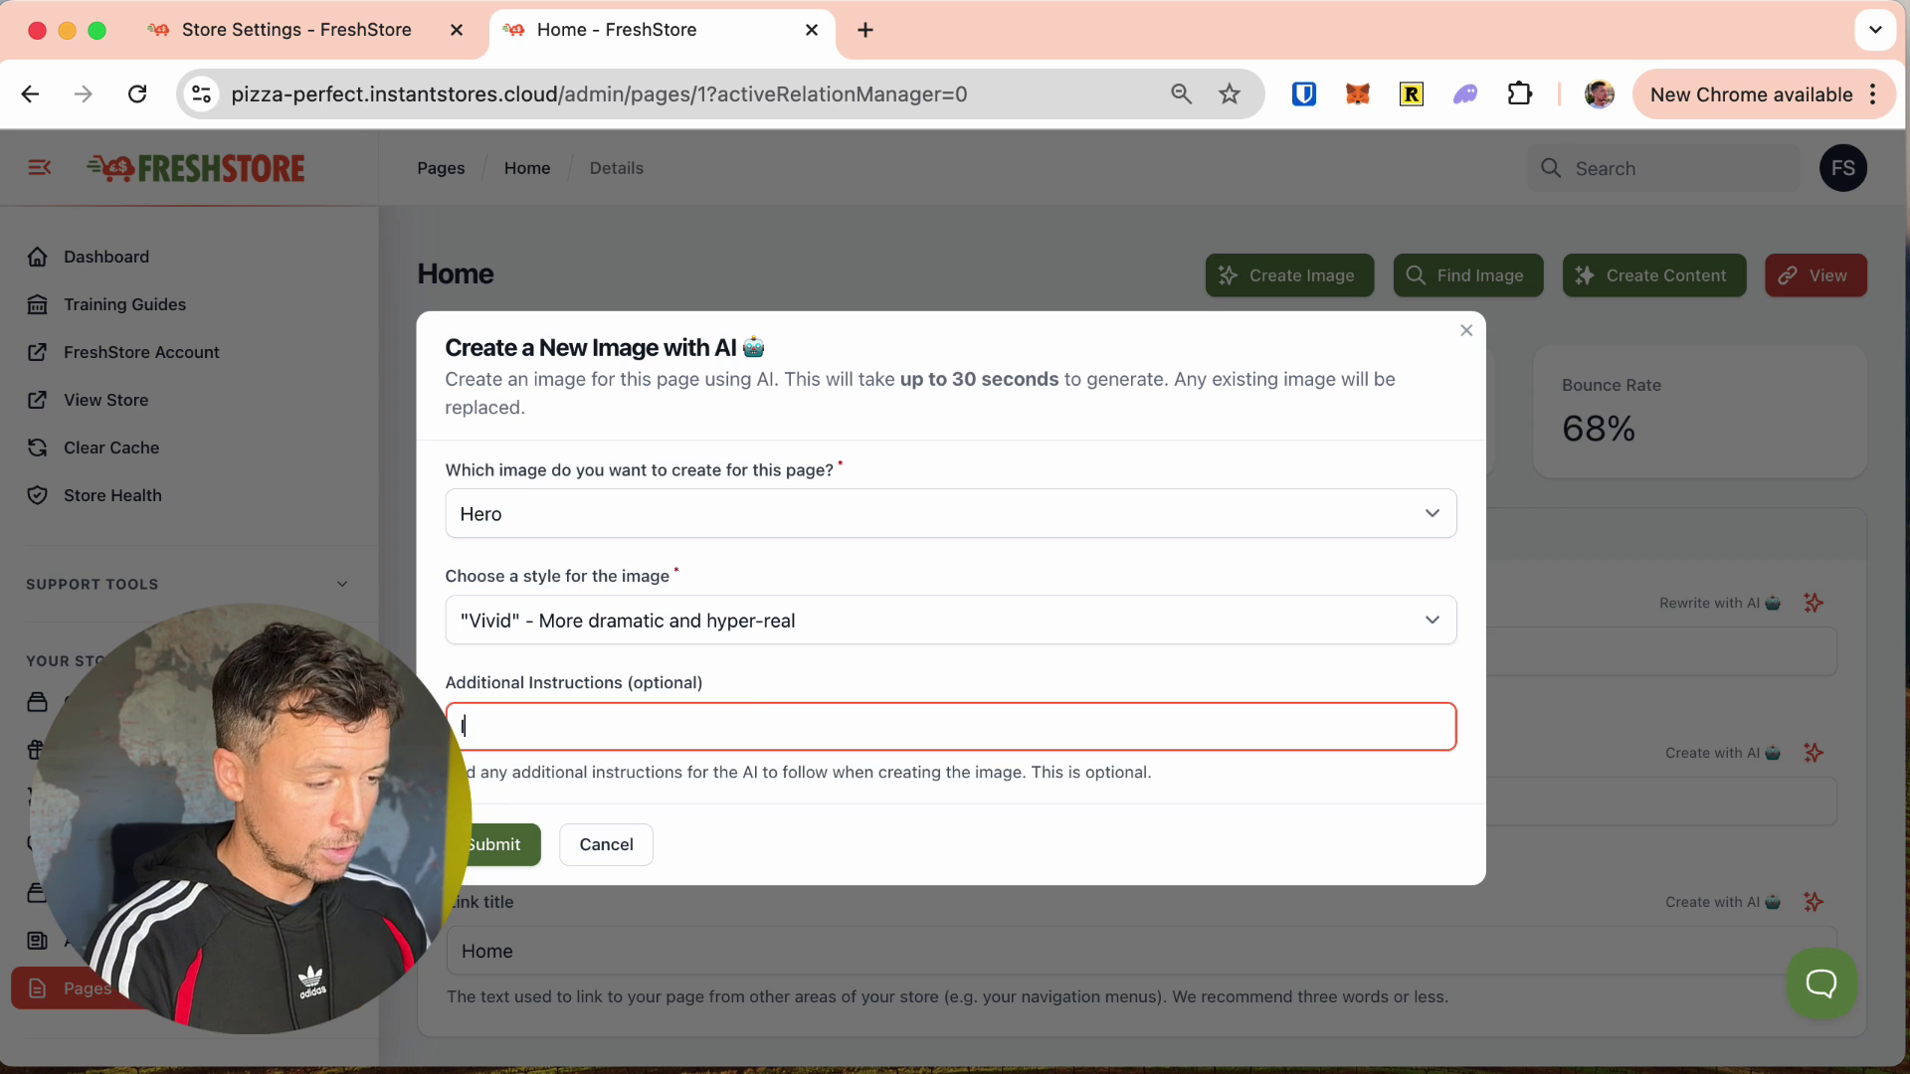
type("Ima")
key("BackSpace")
type("nclude ")
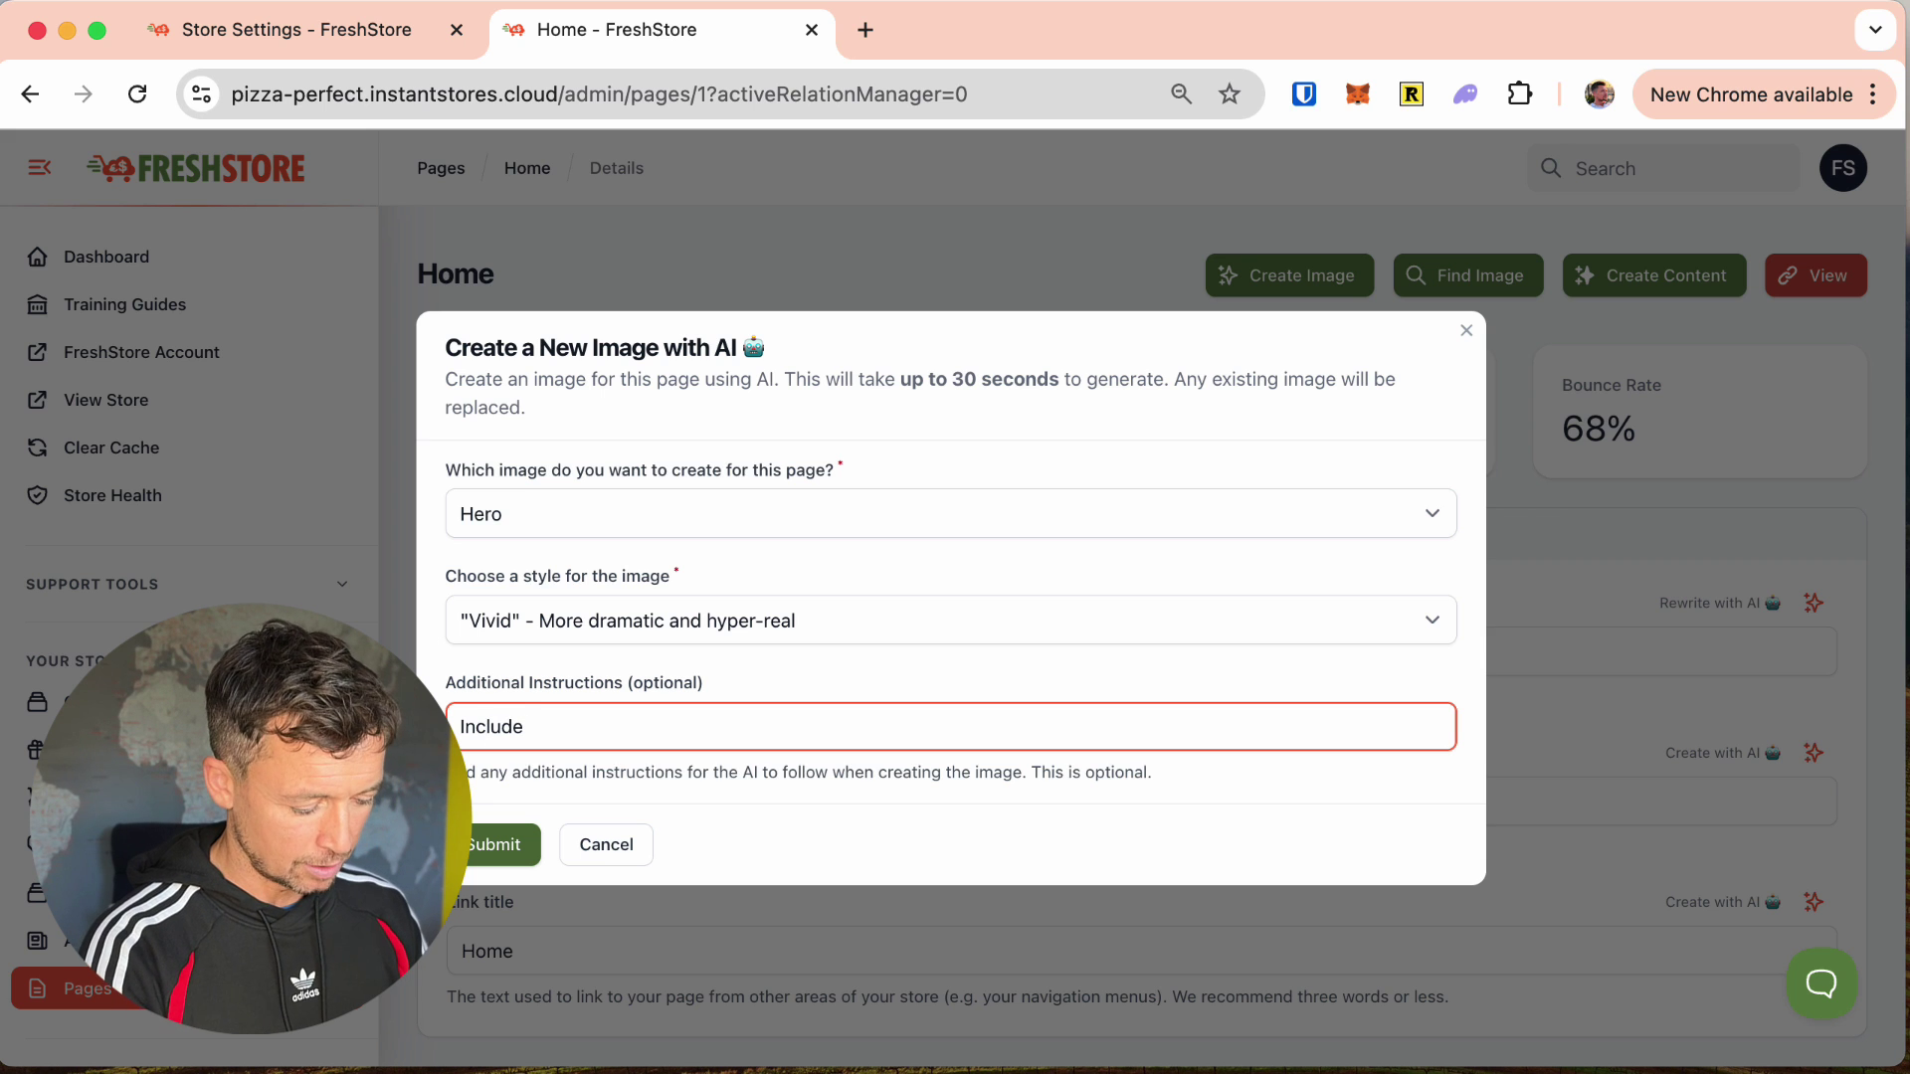
type("a pizza oven.")
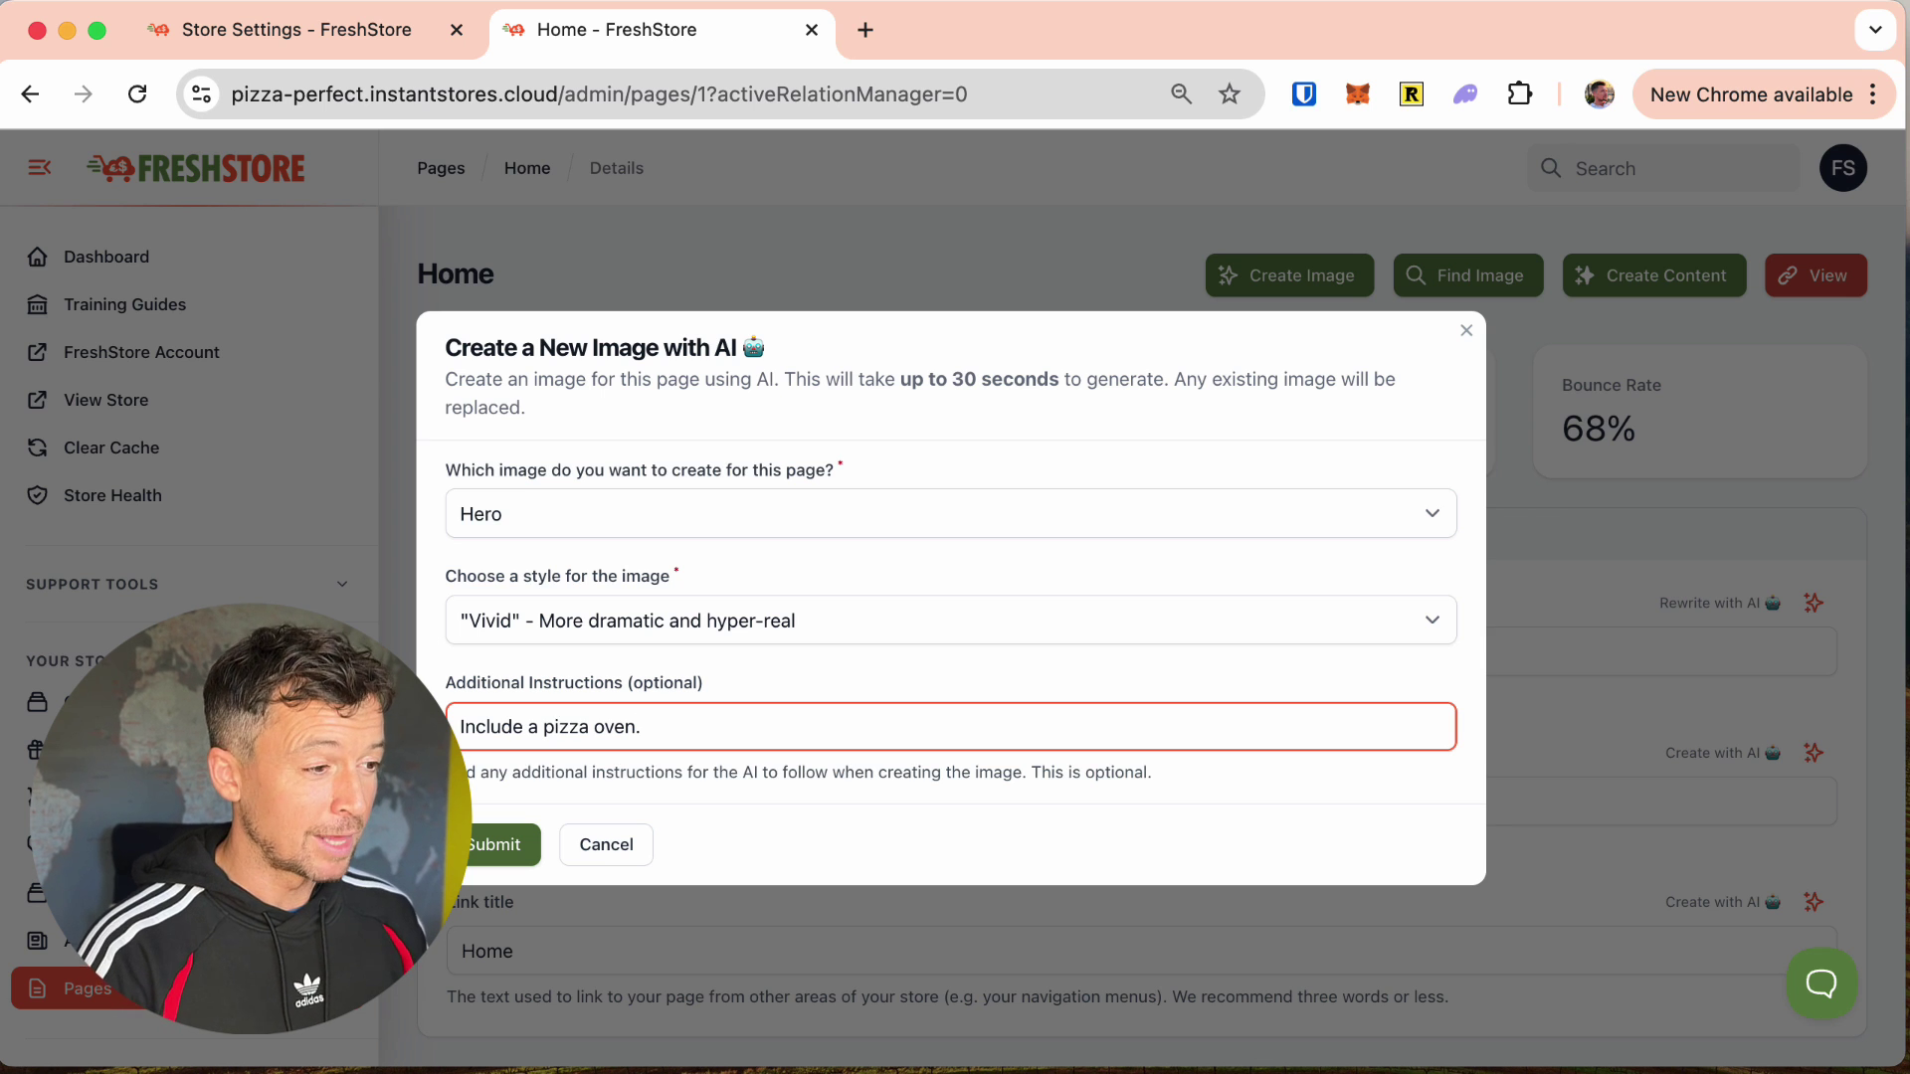
Step: Submit the Home page hero image, then view the page on the live store
left_click(511, 848)
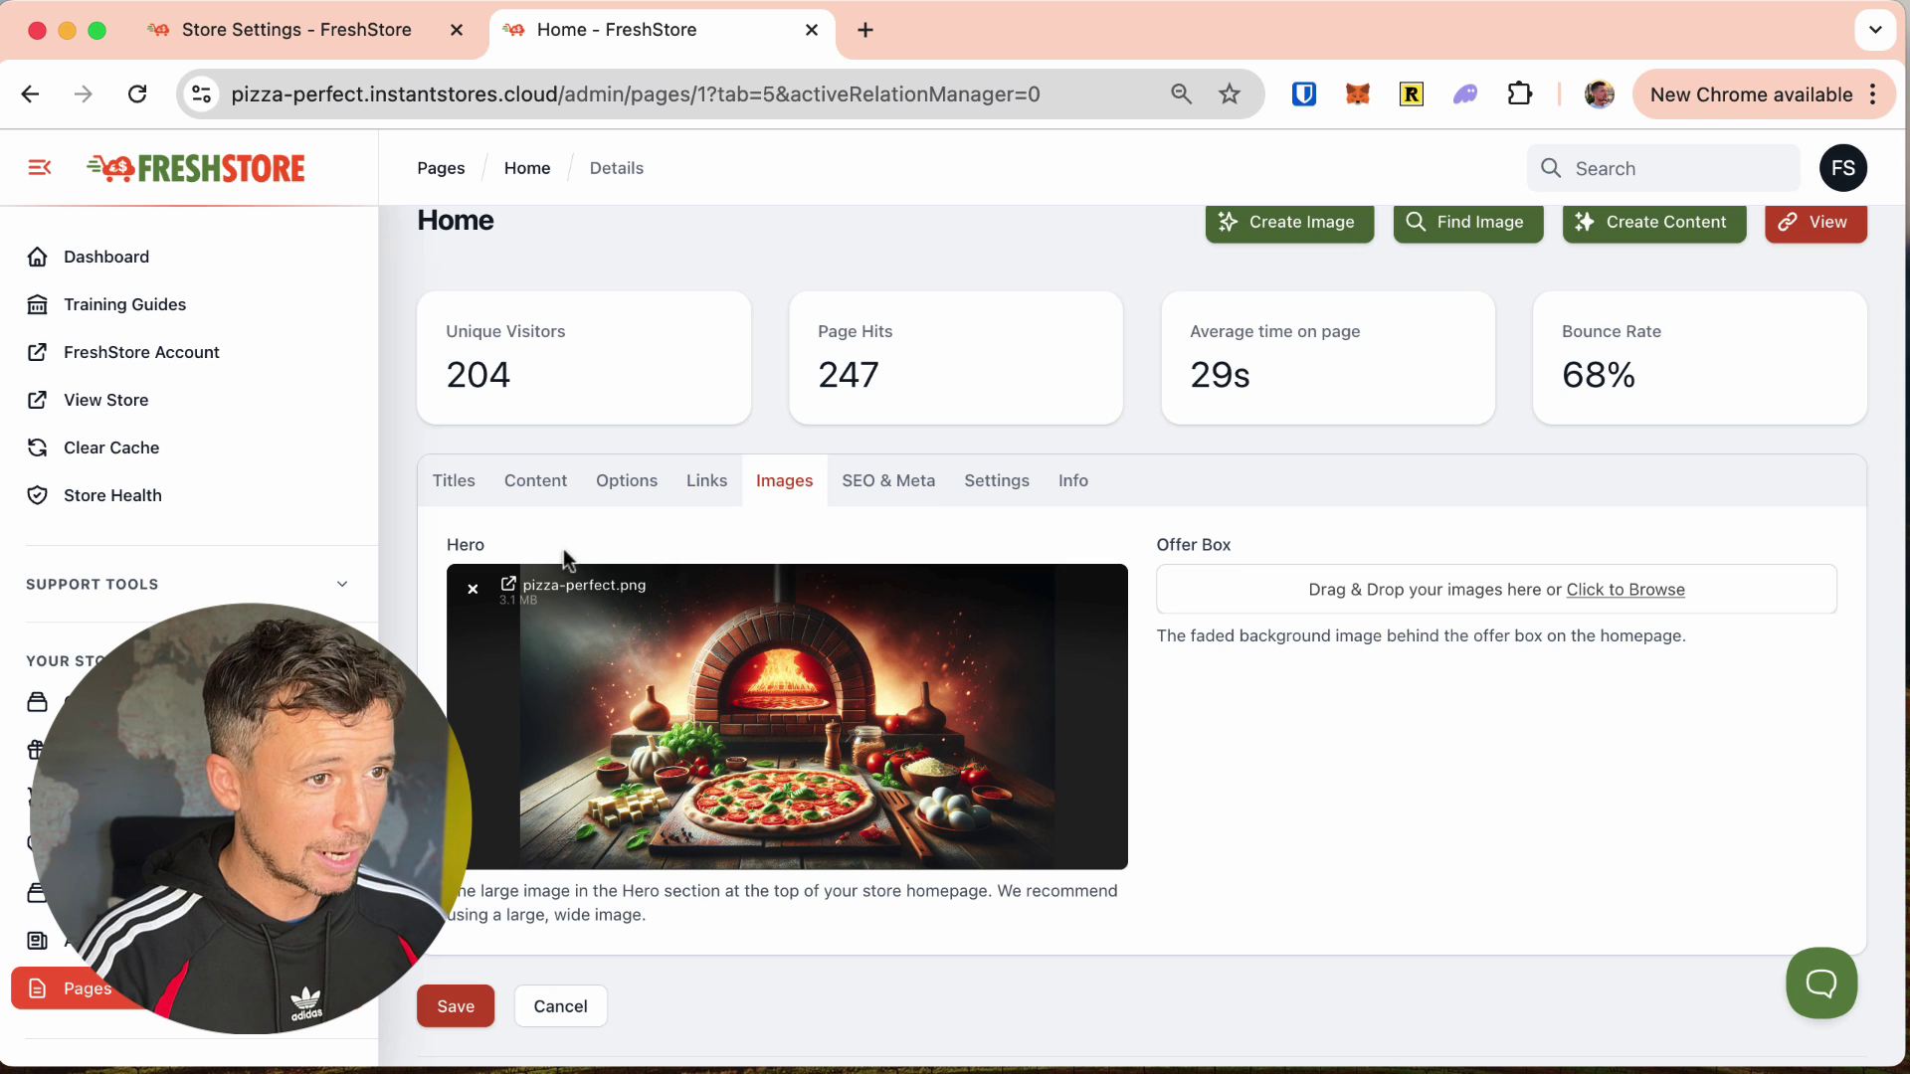
left_click(1829, 223)
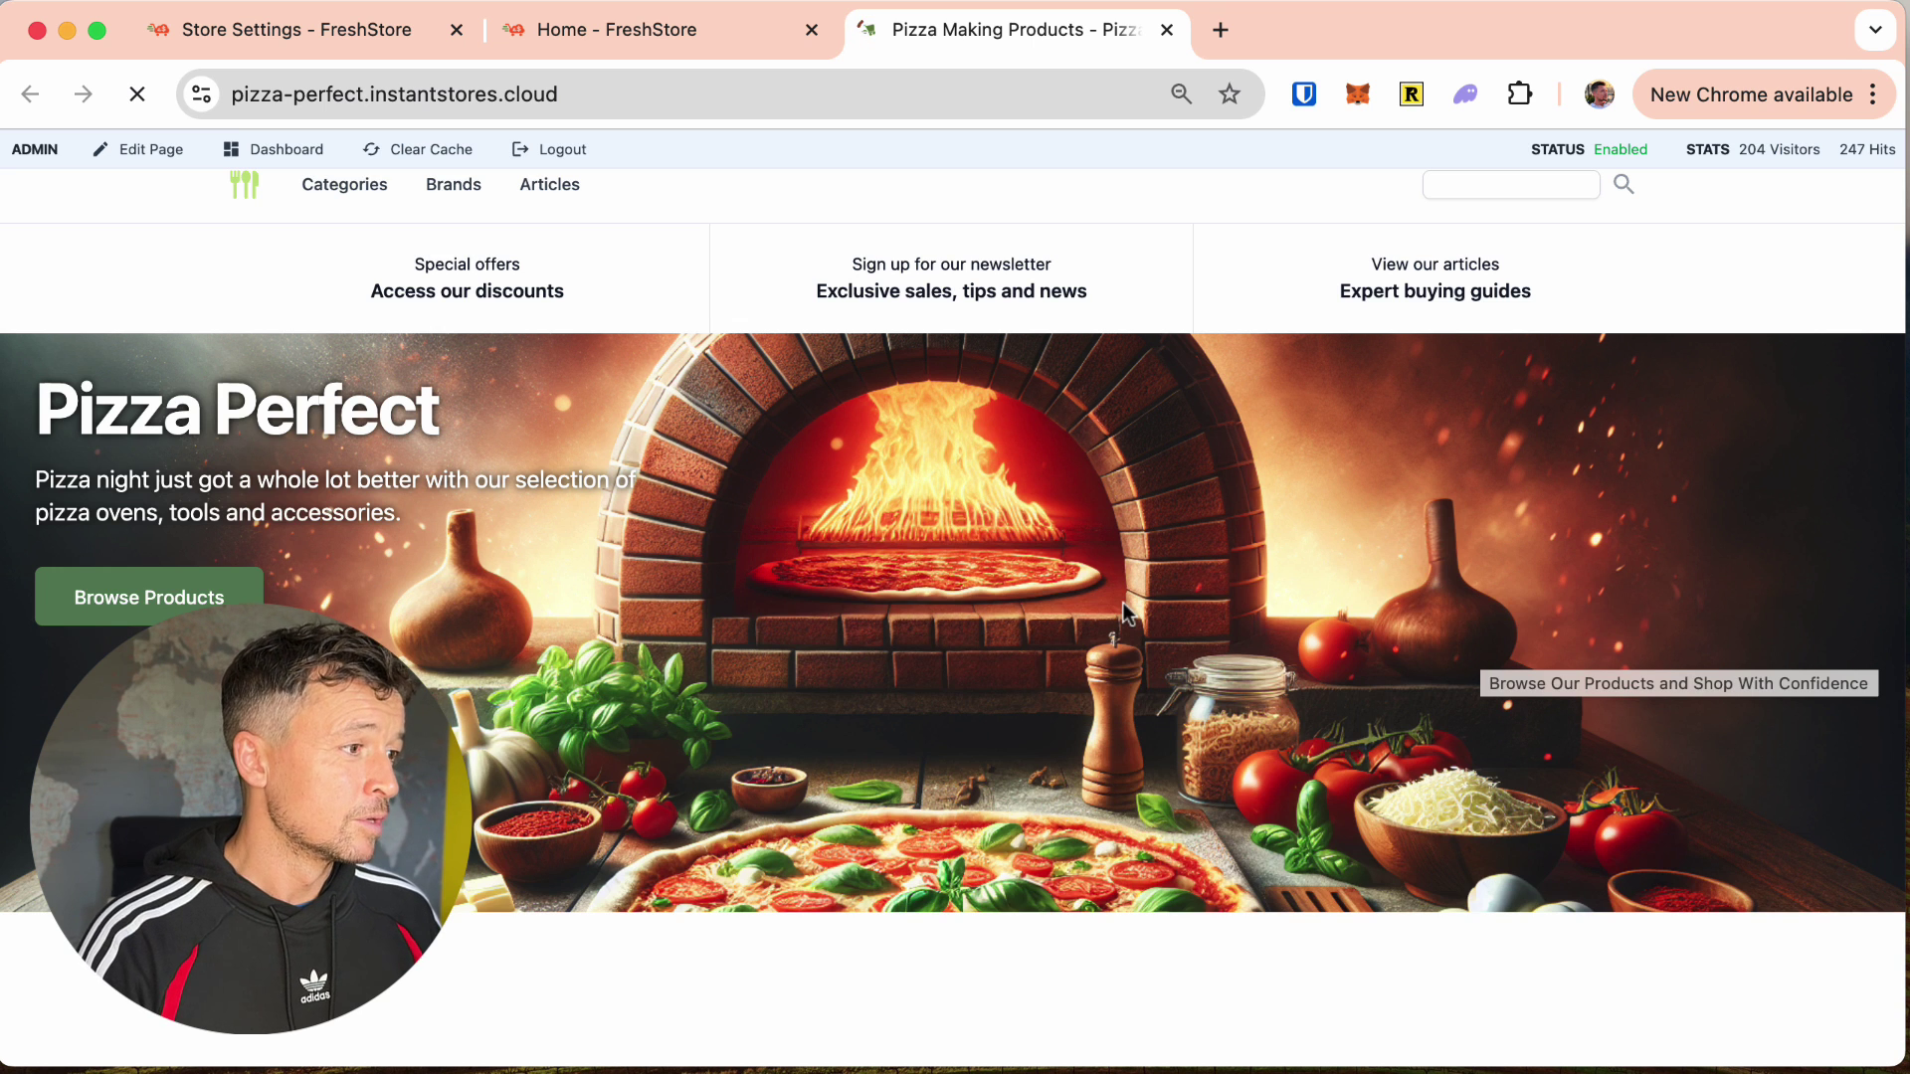
Step: Check the new pizza-oven hero on the storefront, glancing at the other tabs
scroll(1122, 601, "down", 1)
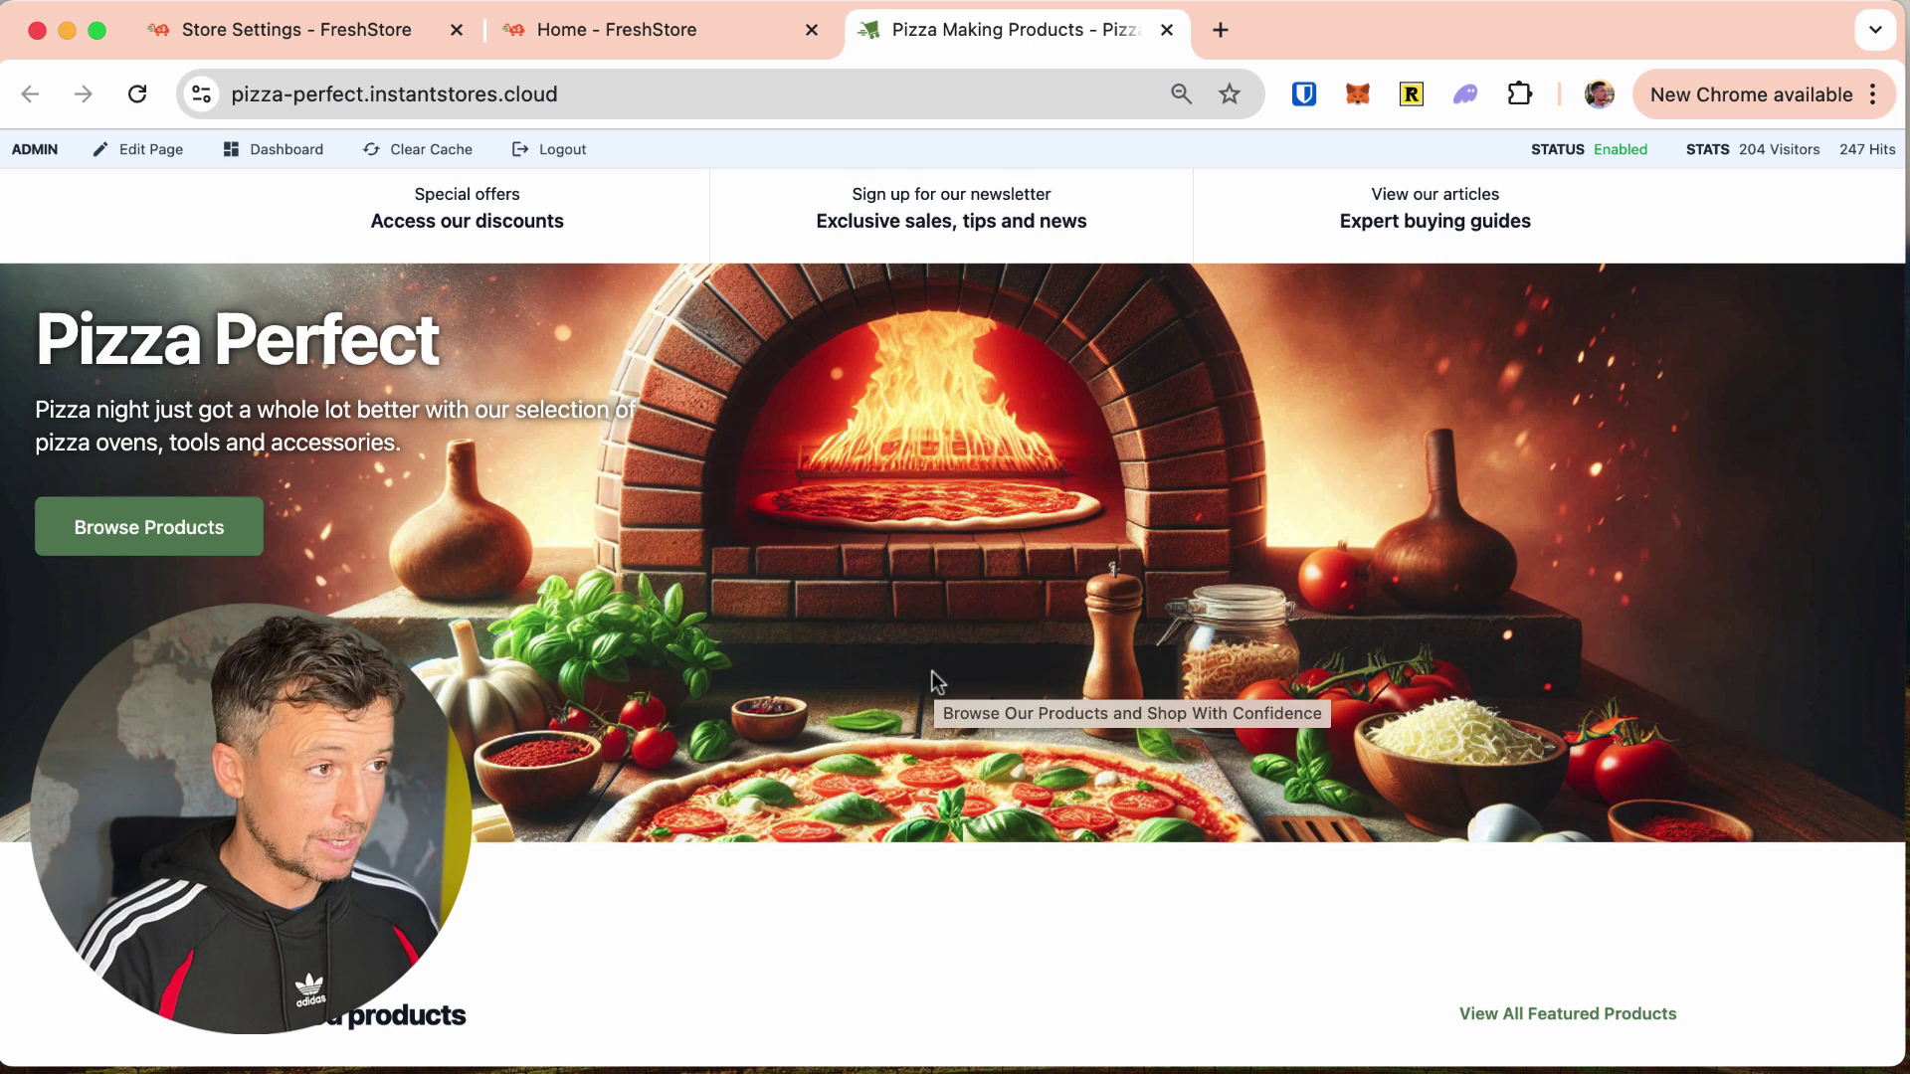
scroll(933, 671, "down", 3)
left_click(267, 30)
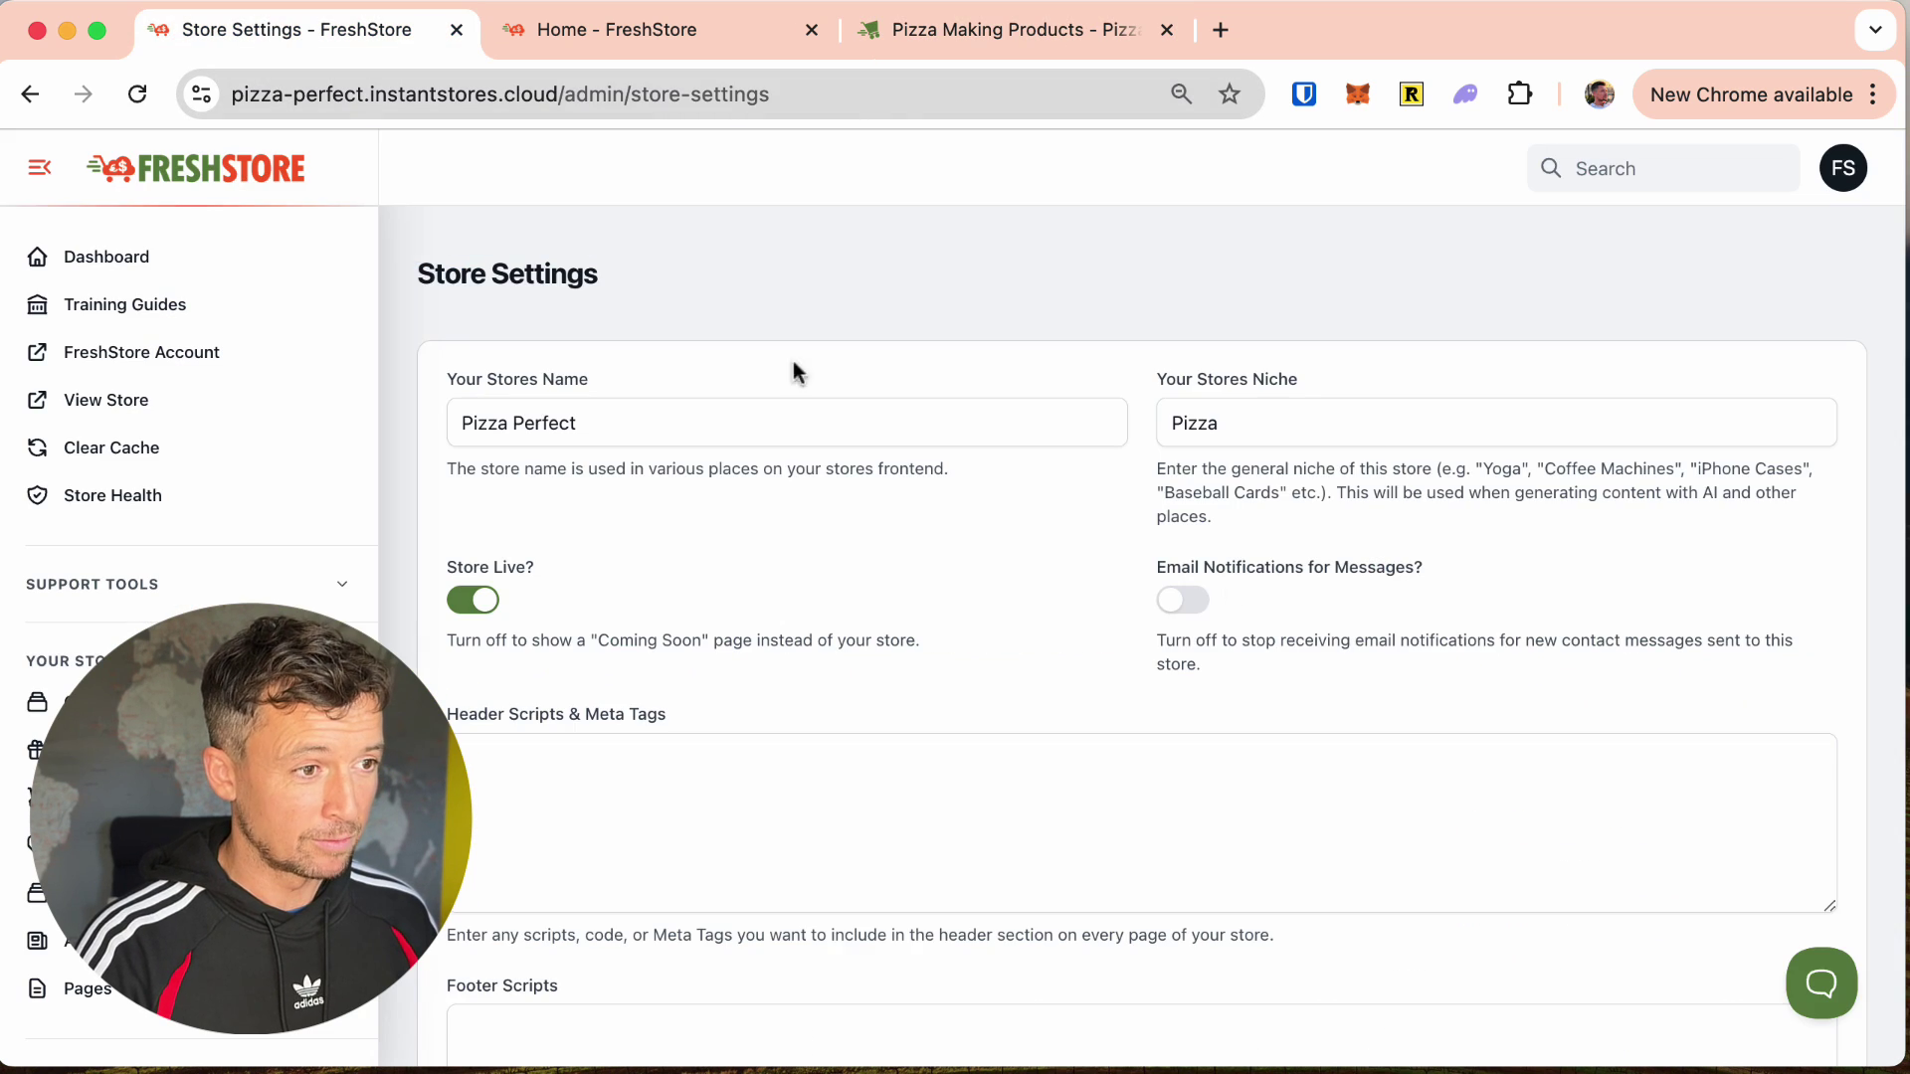
left_click(723, 48)
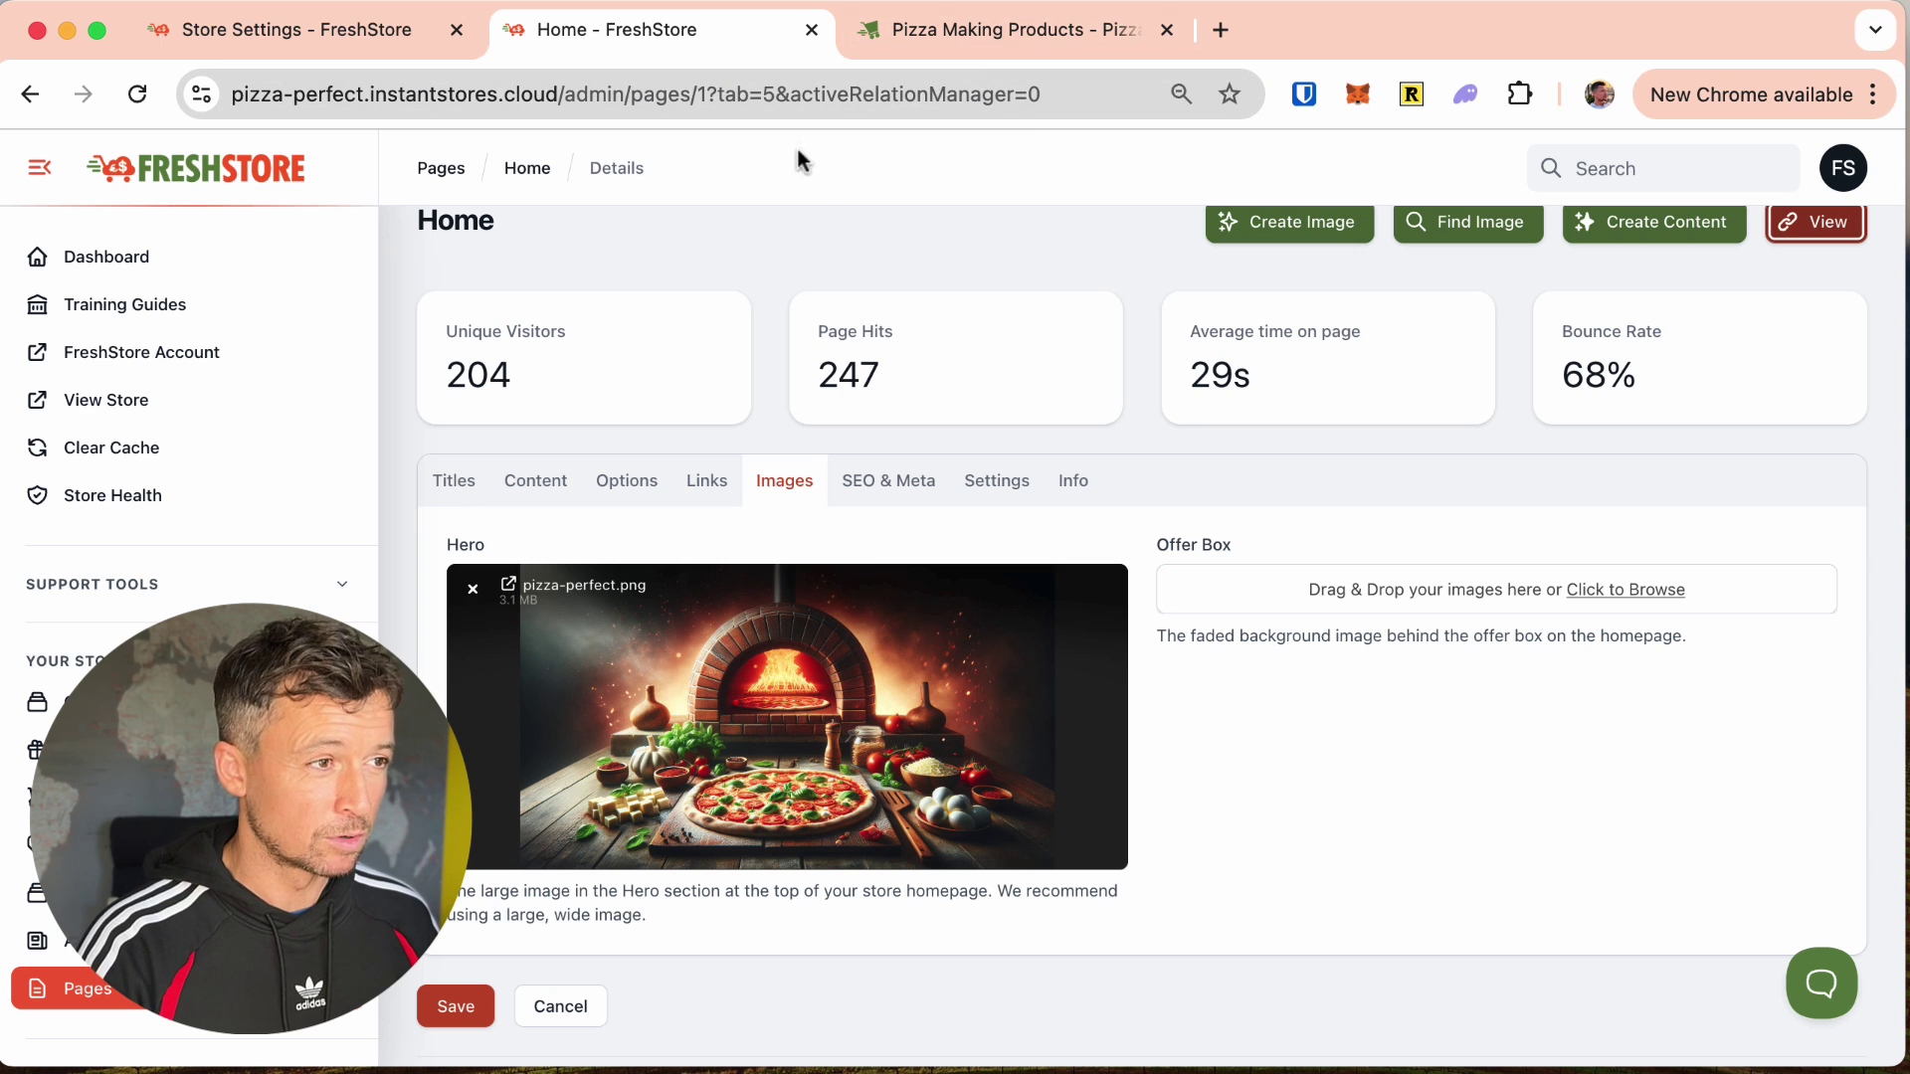
left_click(953, 30)
Step: Scroll to Featured Articles and open 'The Art of Pairing Pizza and Wine'
scroll(995, 458, "up", 4)
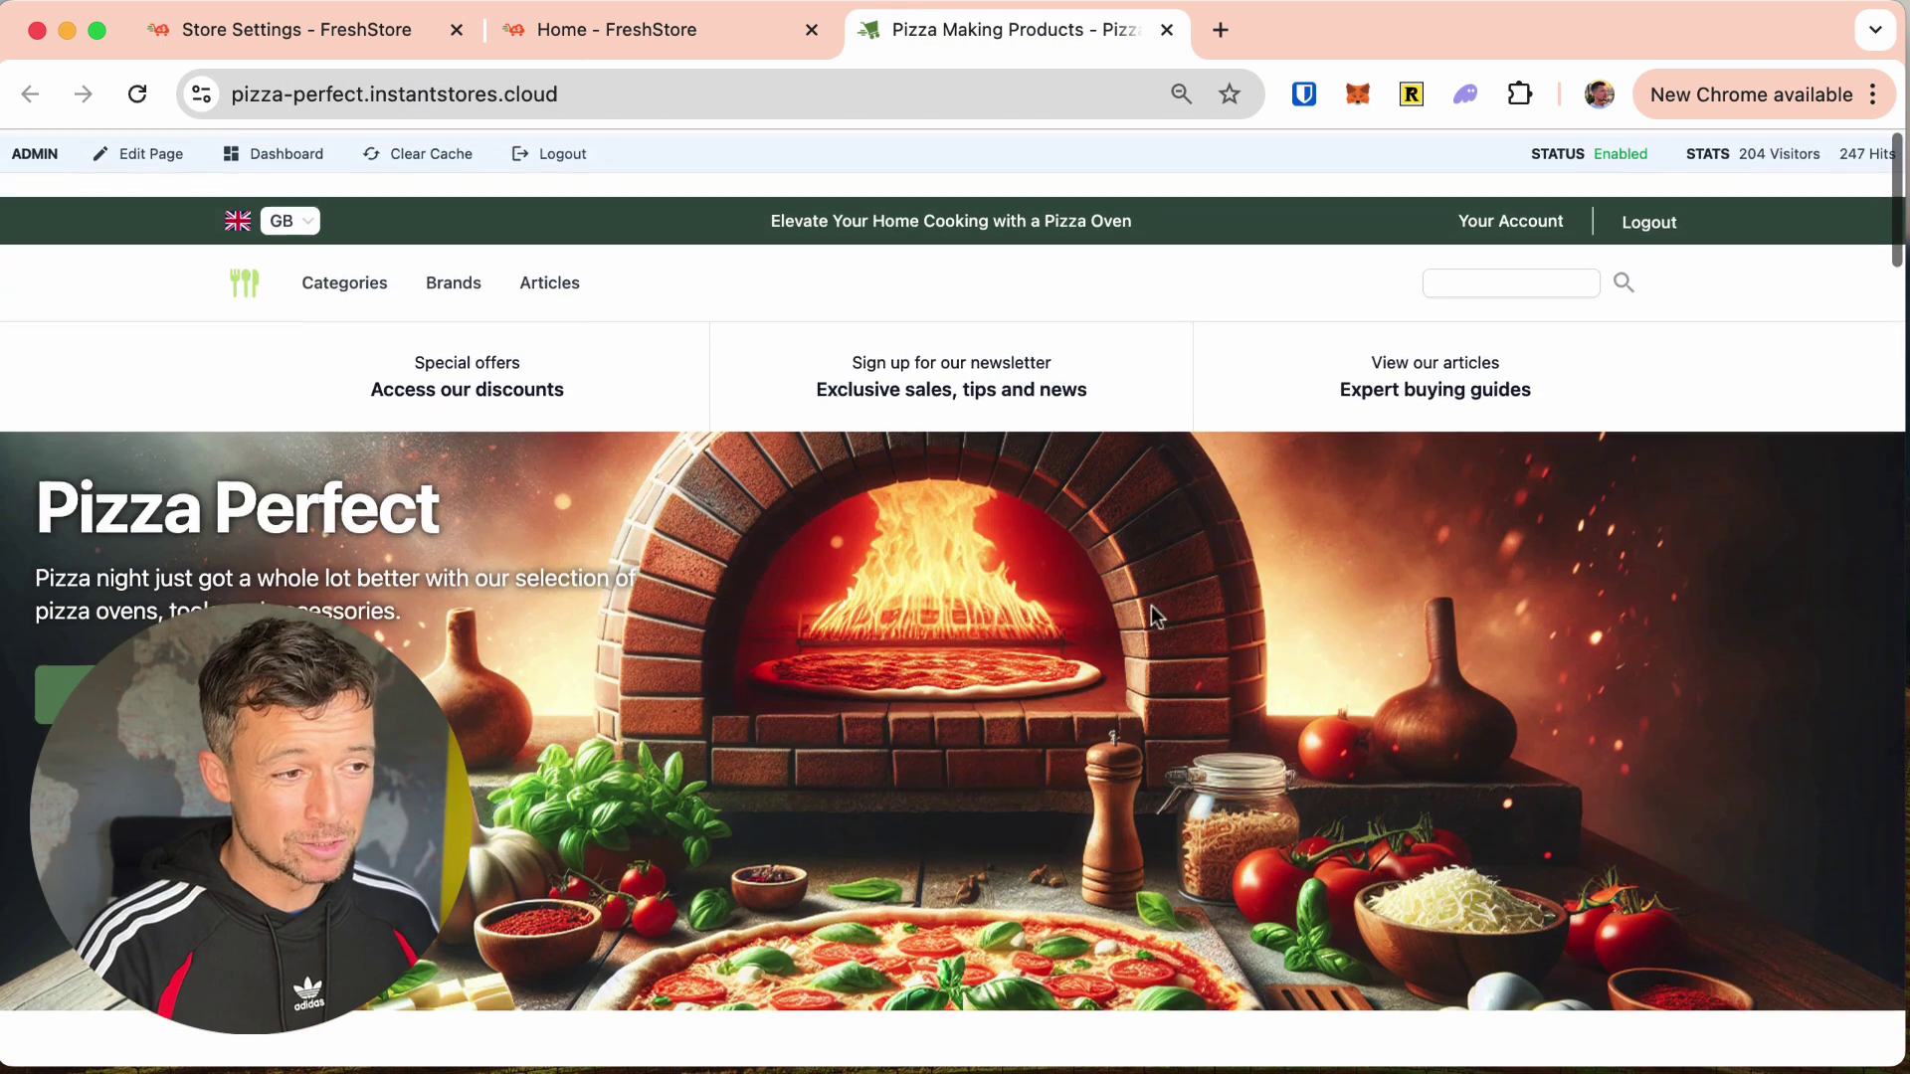
scroll(971, 538, "down", 8)
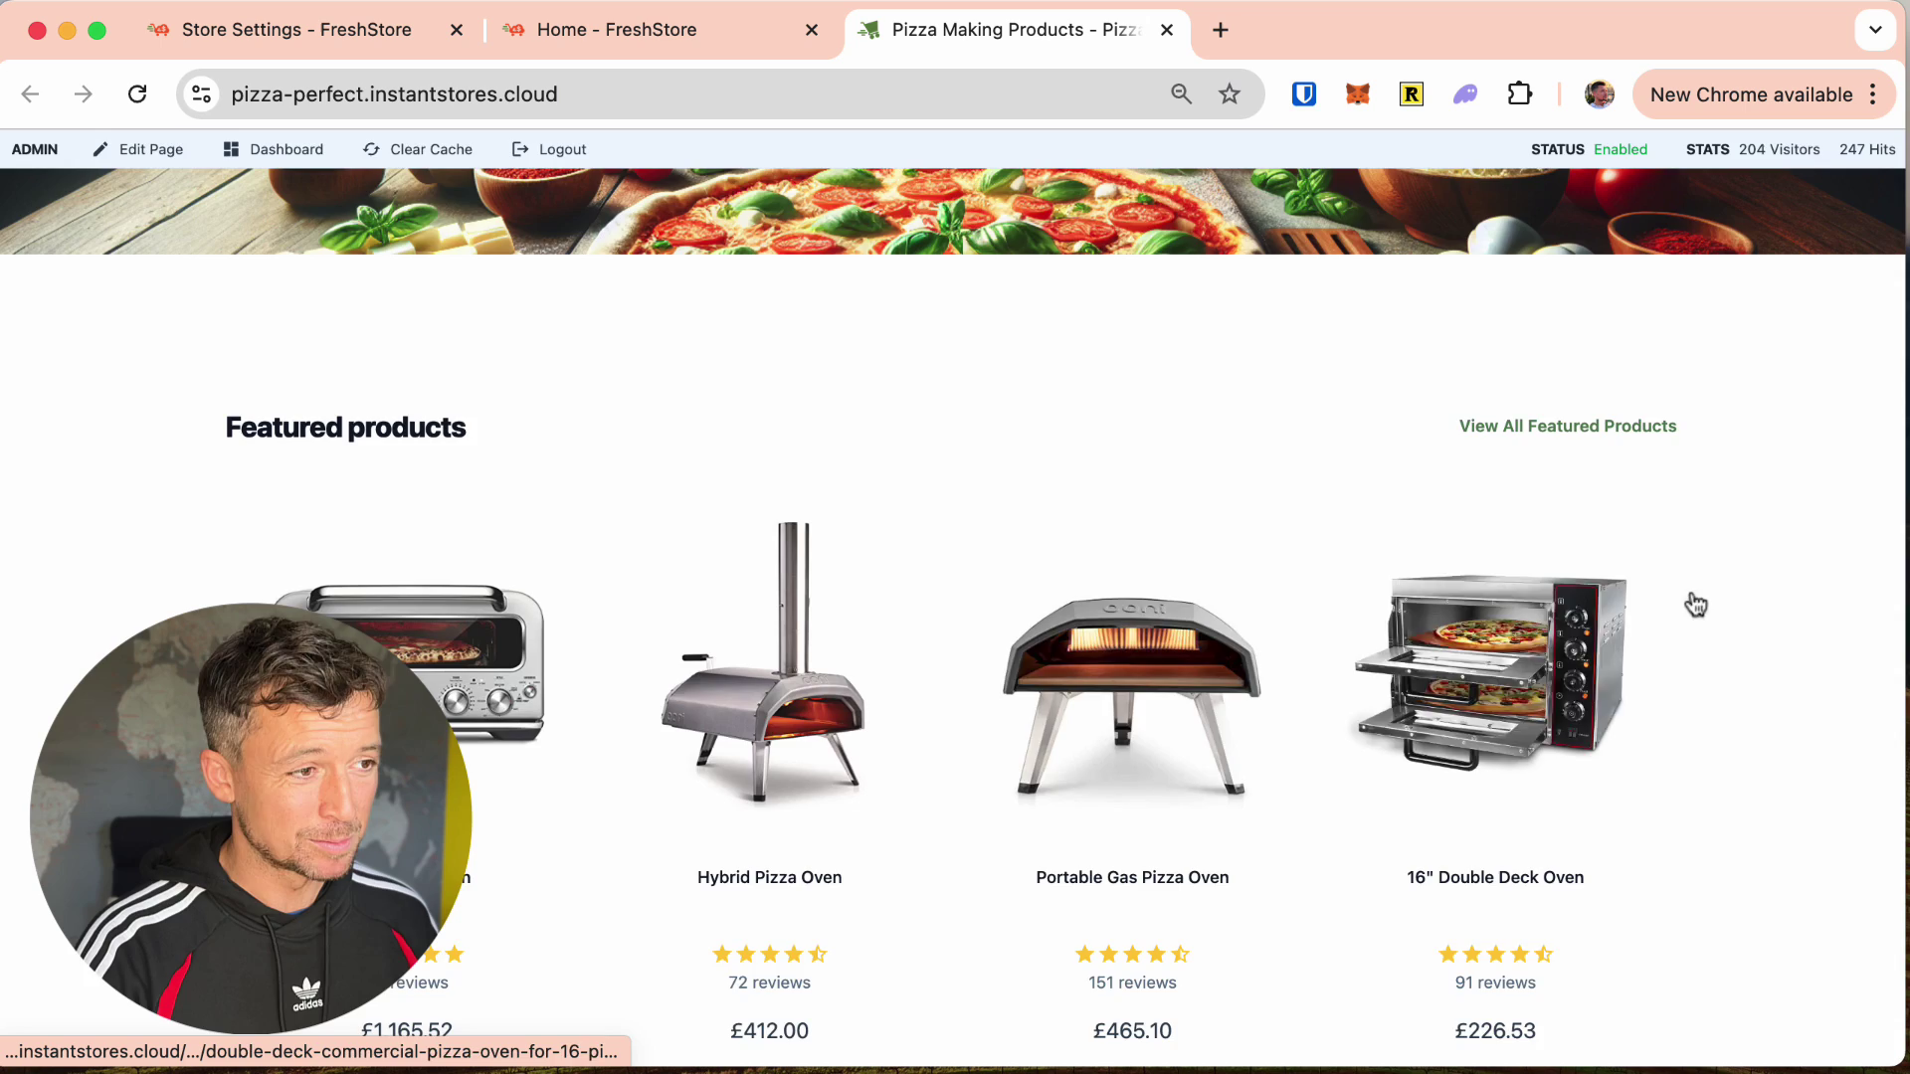
scroll(1054, 670, "up", 8)
scroll(1054, 671, "down", 15)
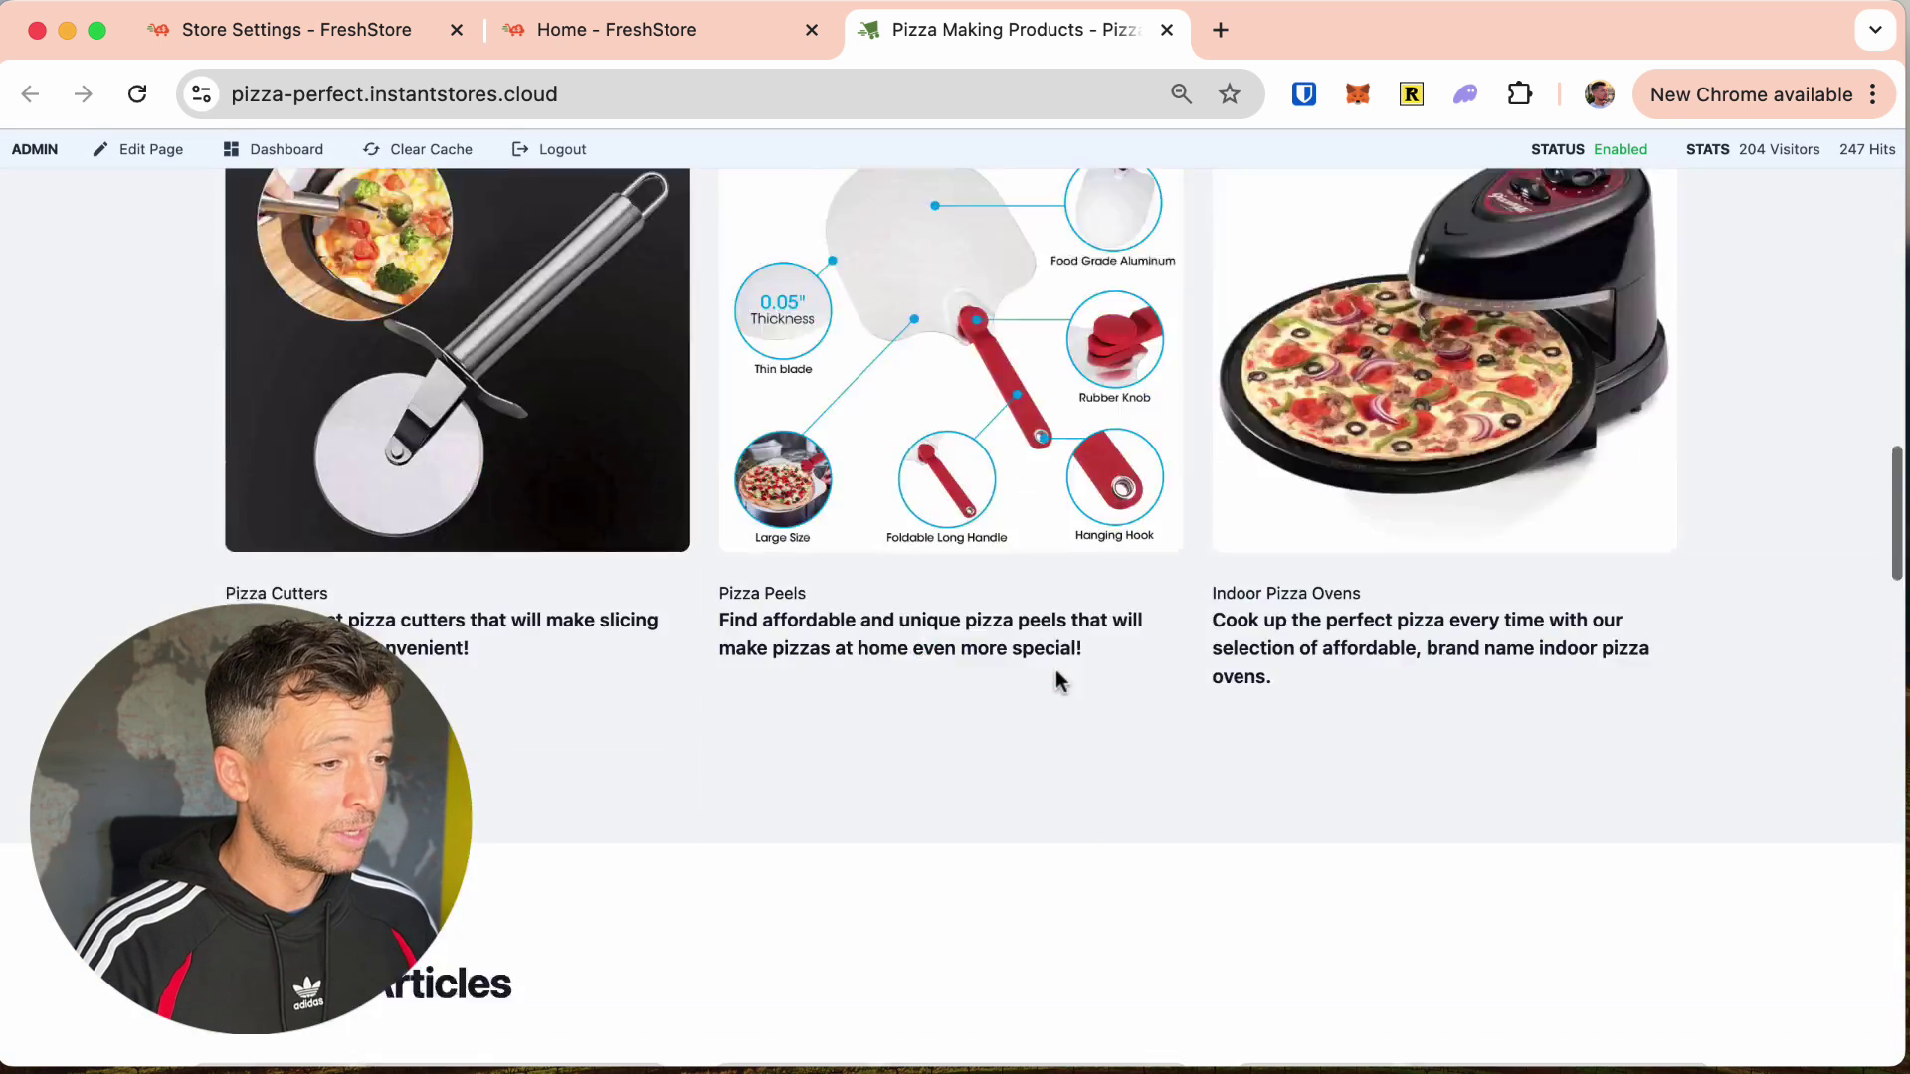
scroll(1058, 680, "down", 9)
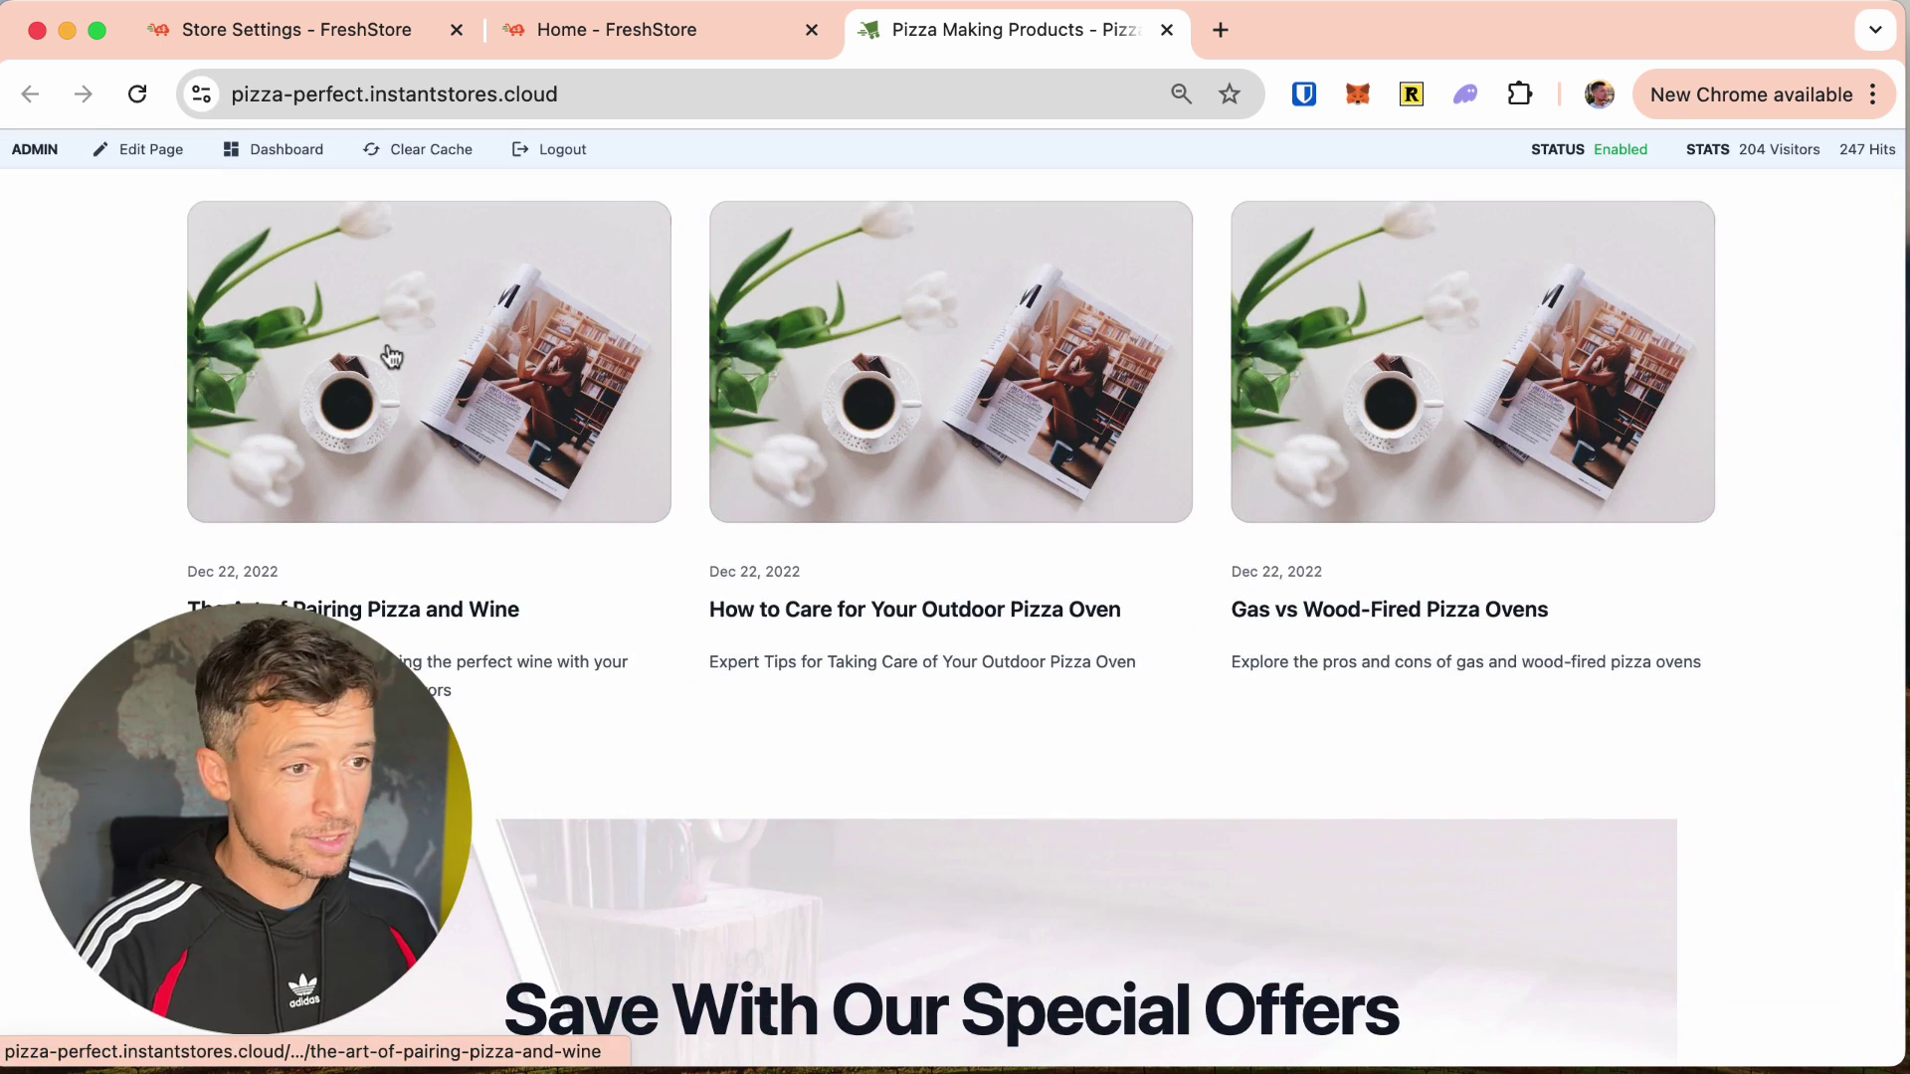
left_click(388, 356)
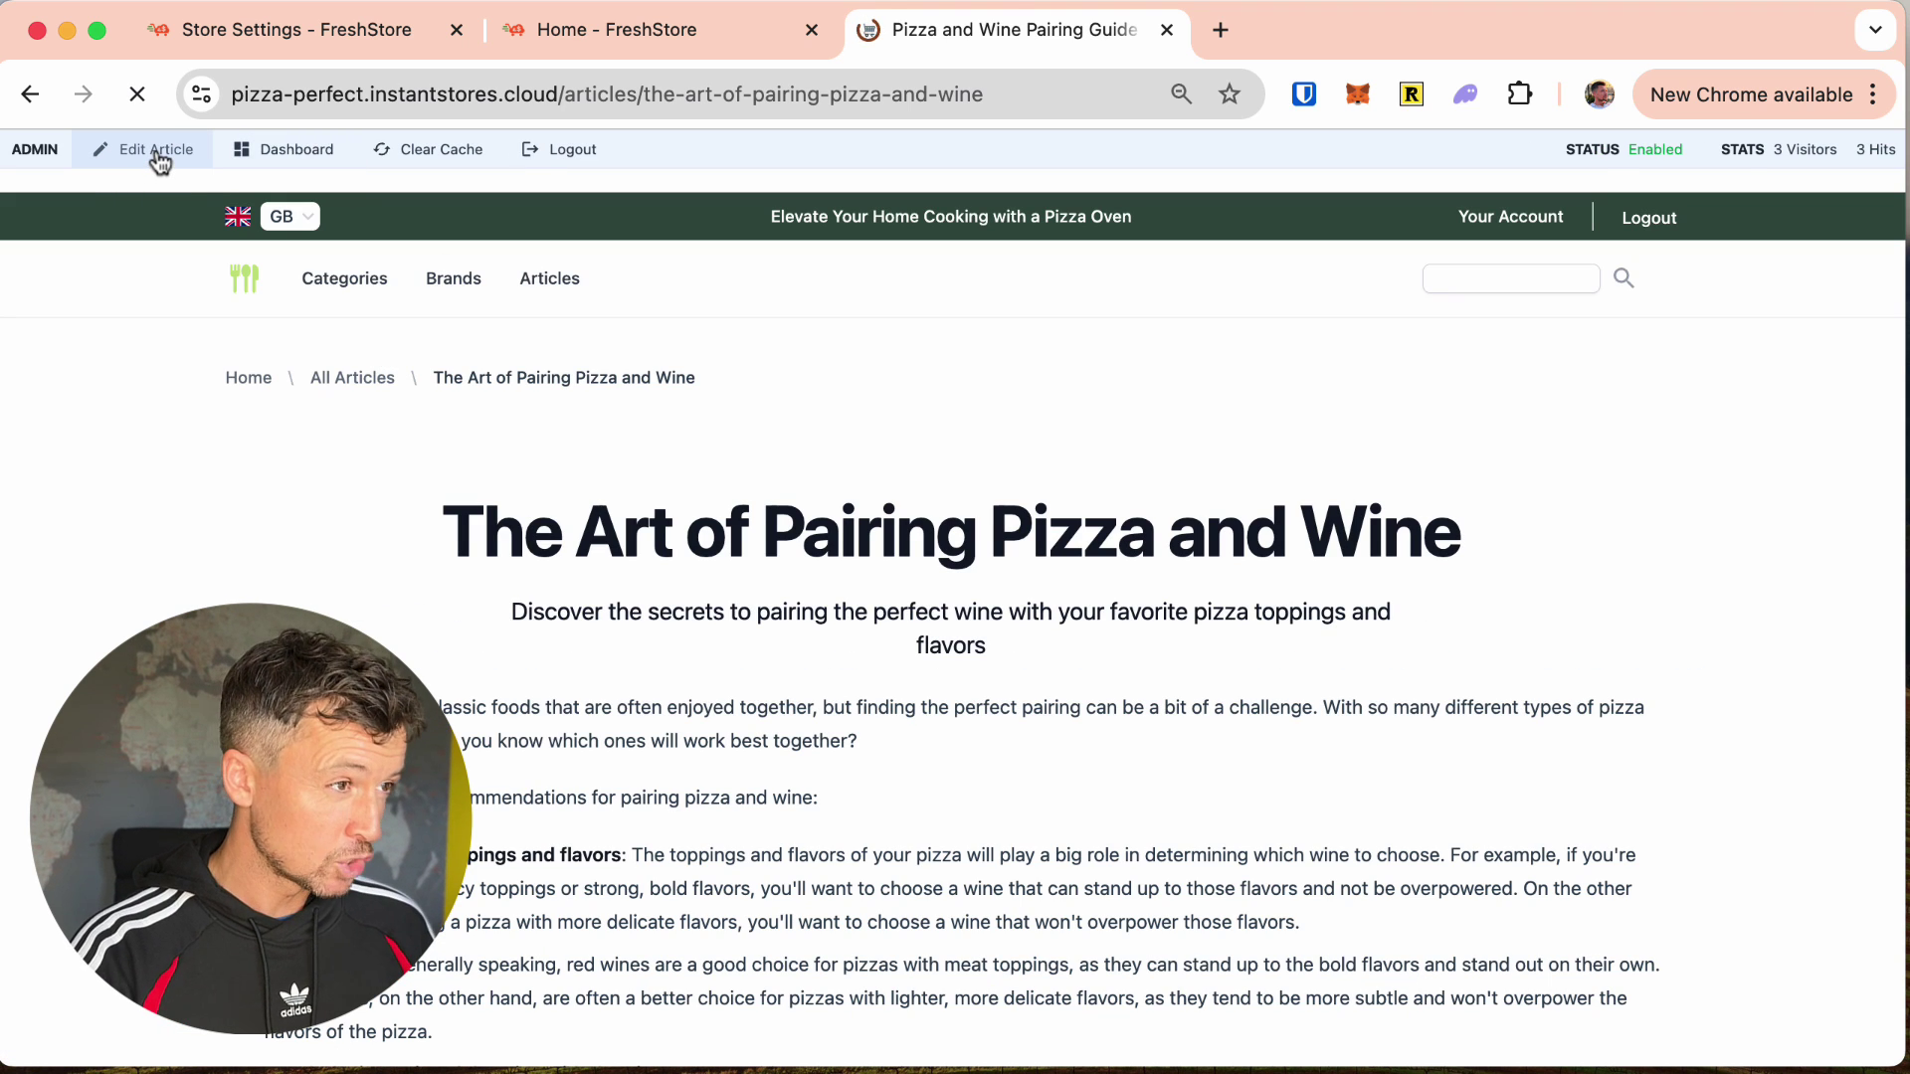
Step: Open 'The Art of Pairing Pizza and Wine' in the admin via Edit Article
left_click(157, 158)
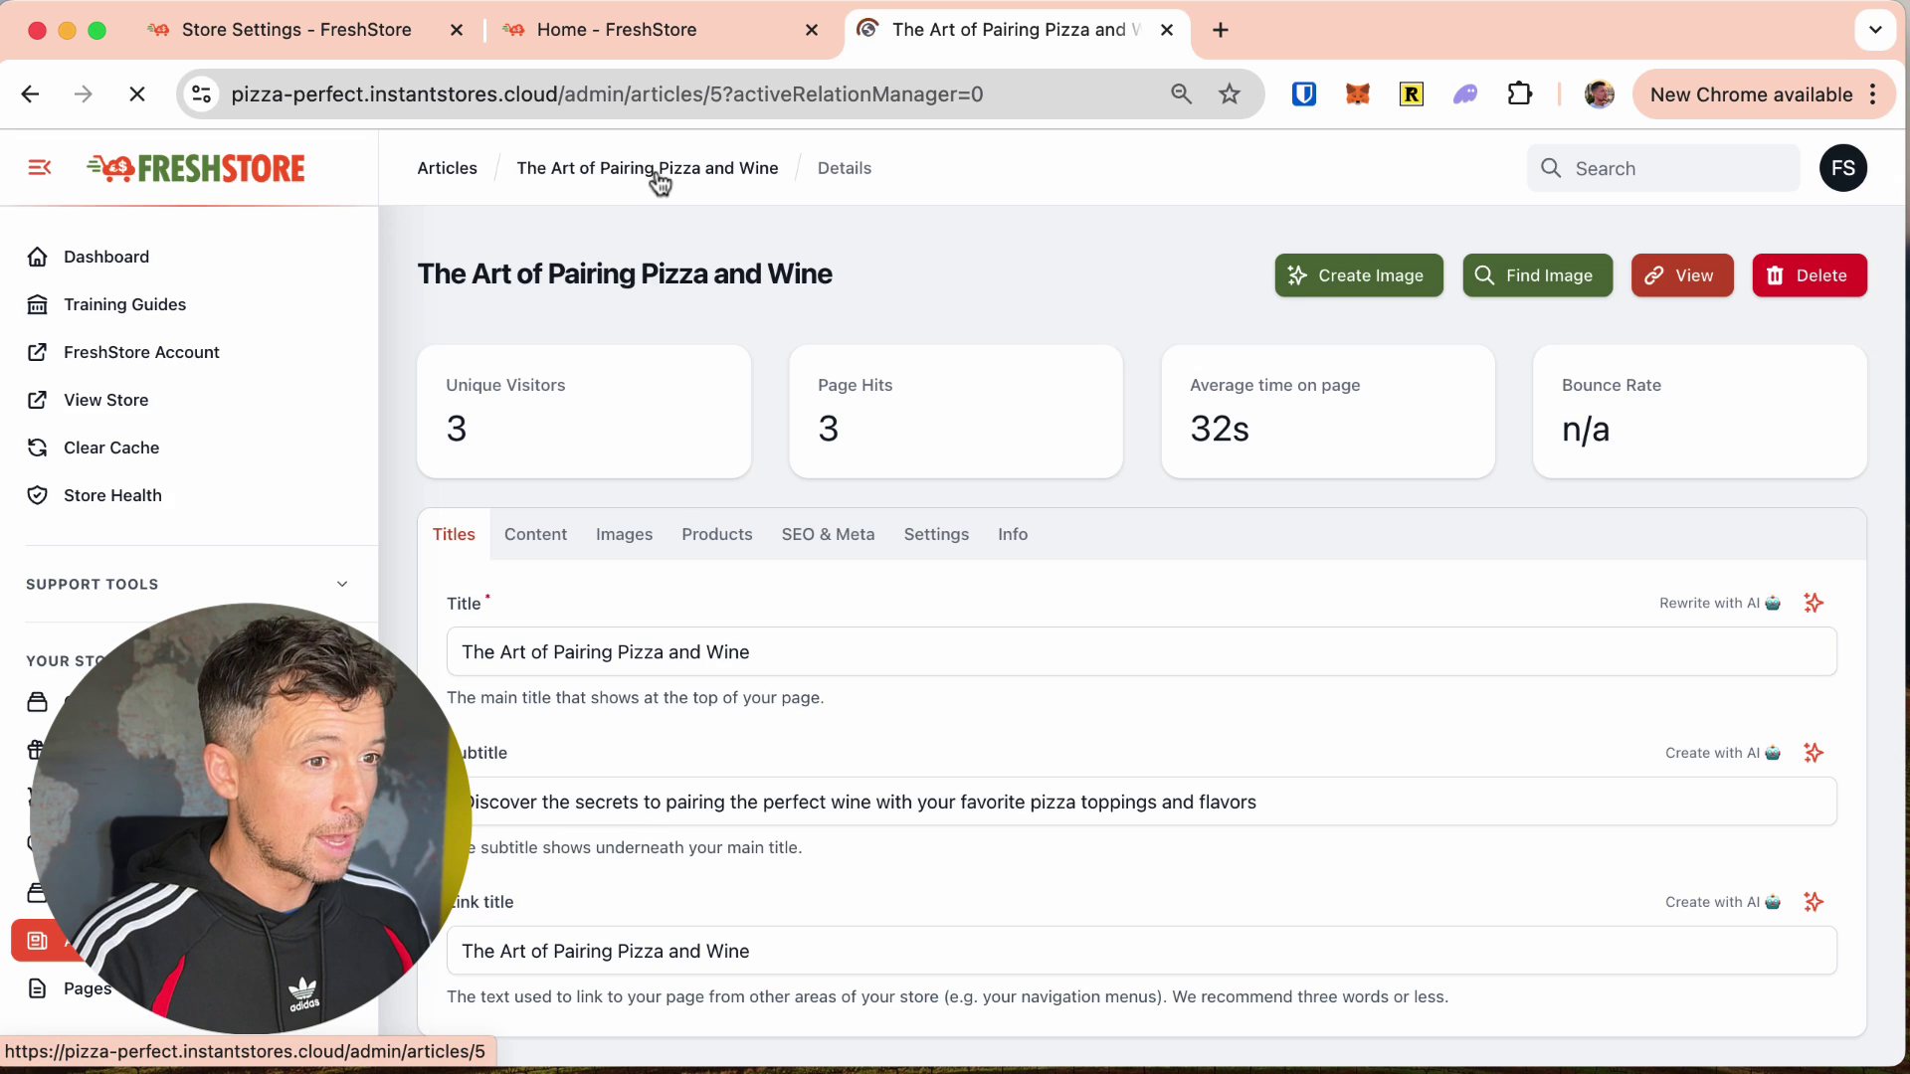
Step: Open the live article preview, then submit a Natural-style Hero image with no extra instructions
left_click(1684, 276)
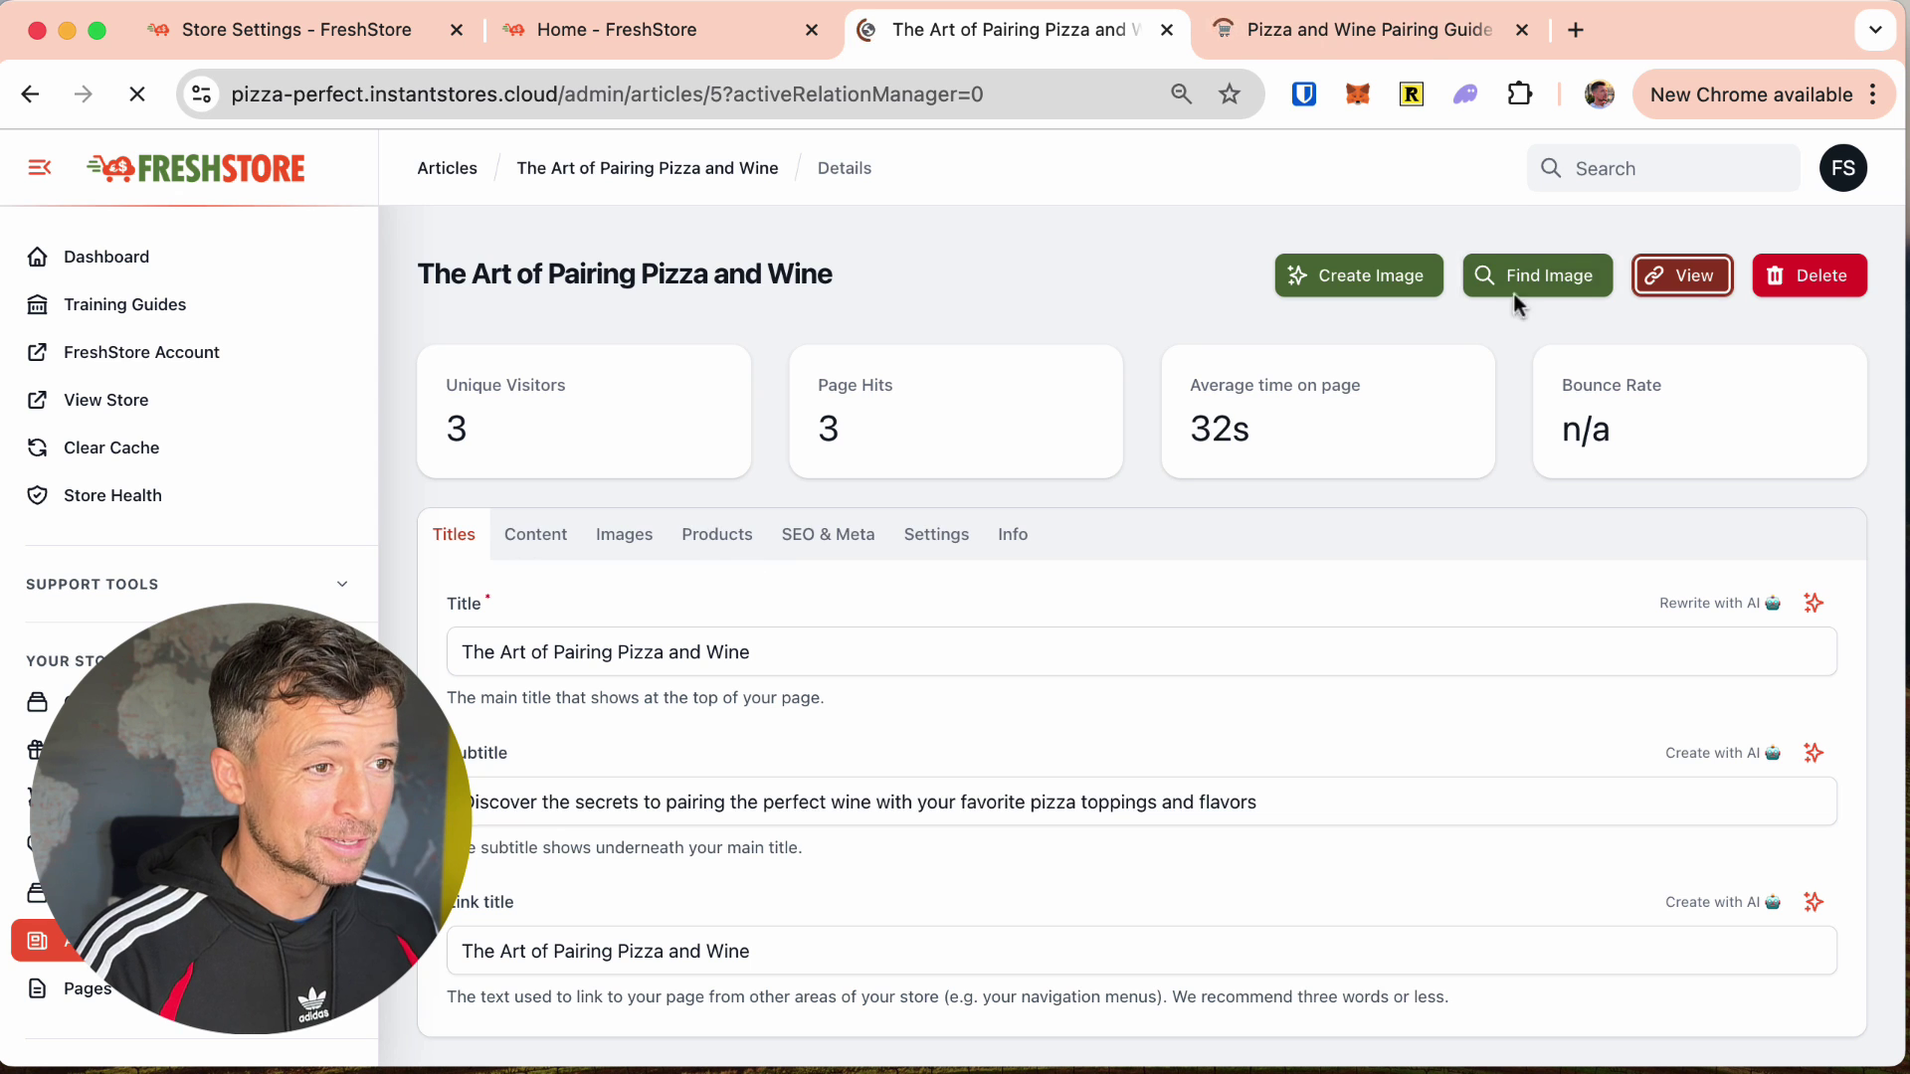
scroll(939, 995, "down", 10)
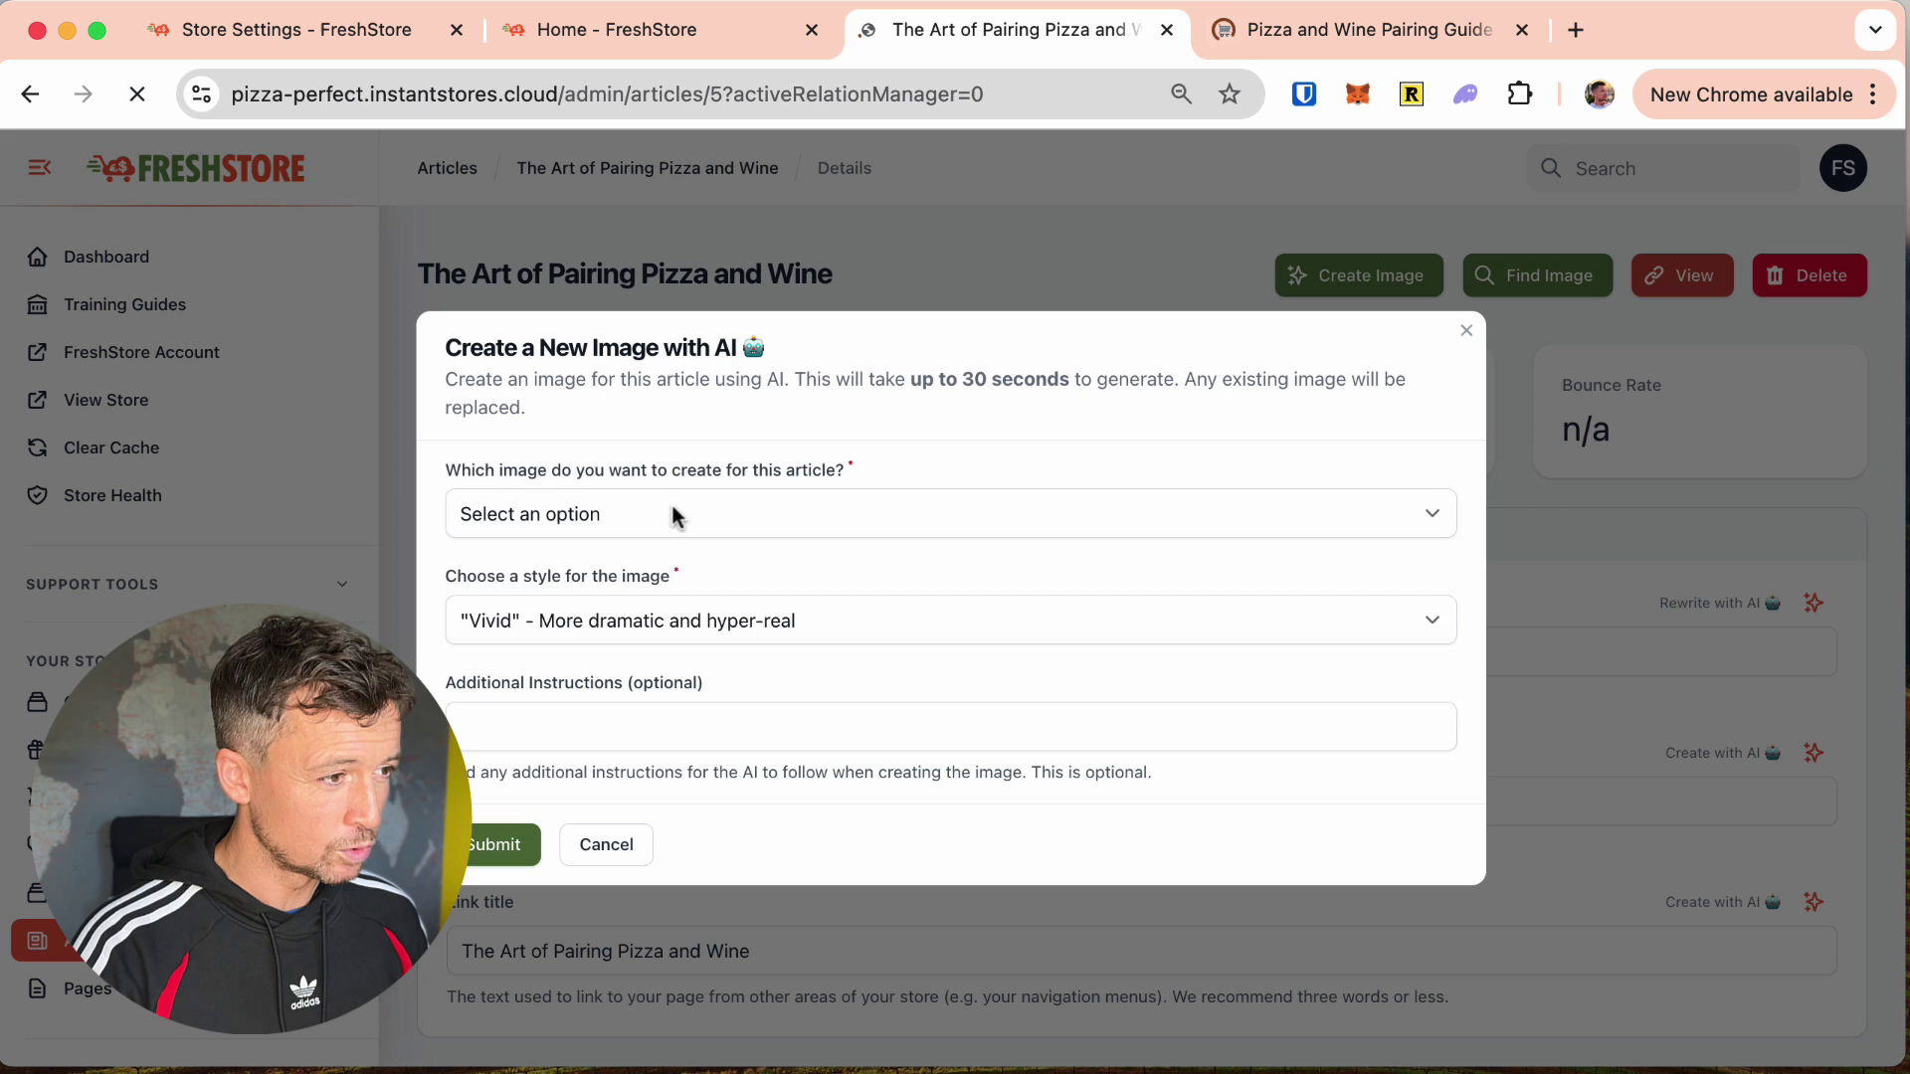
left_click(673, 511)
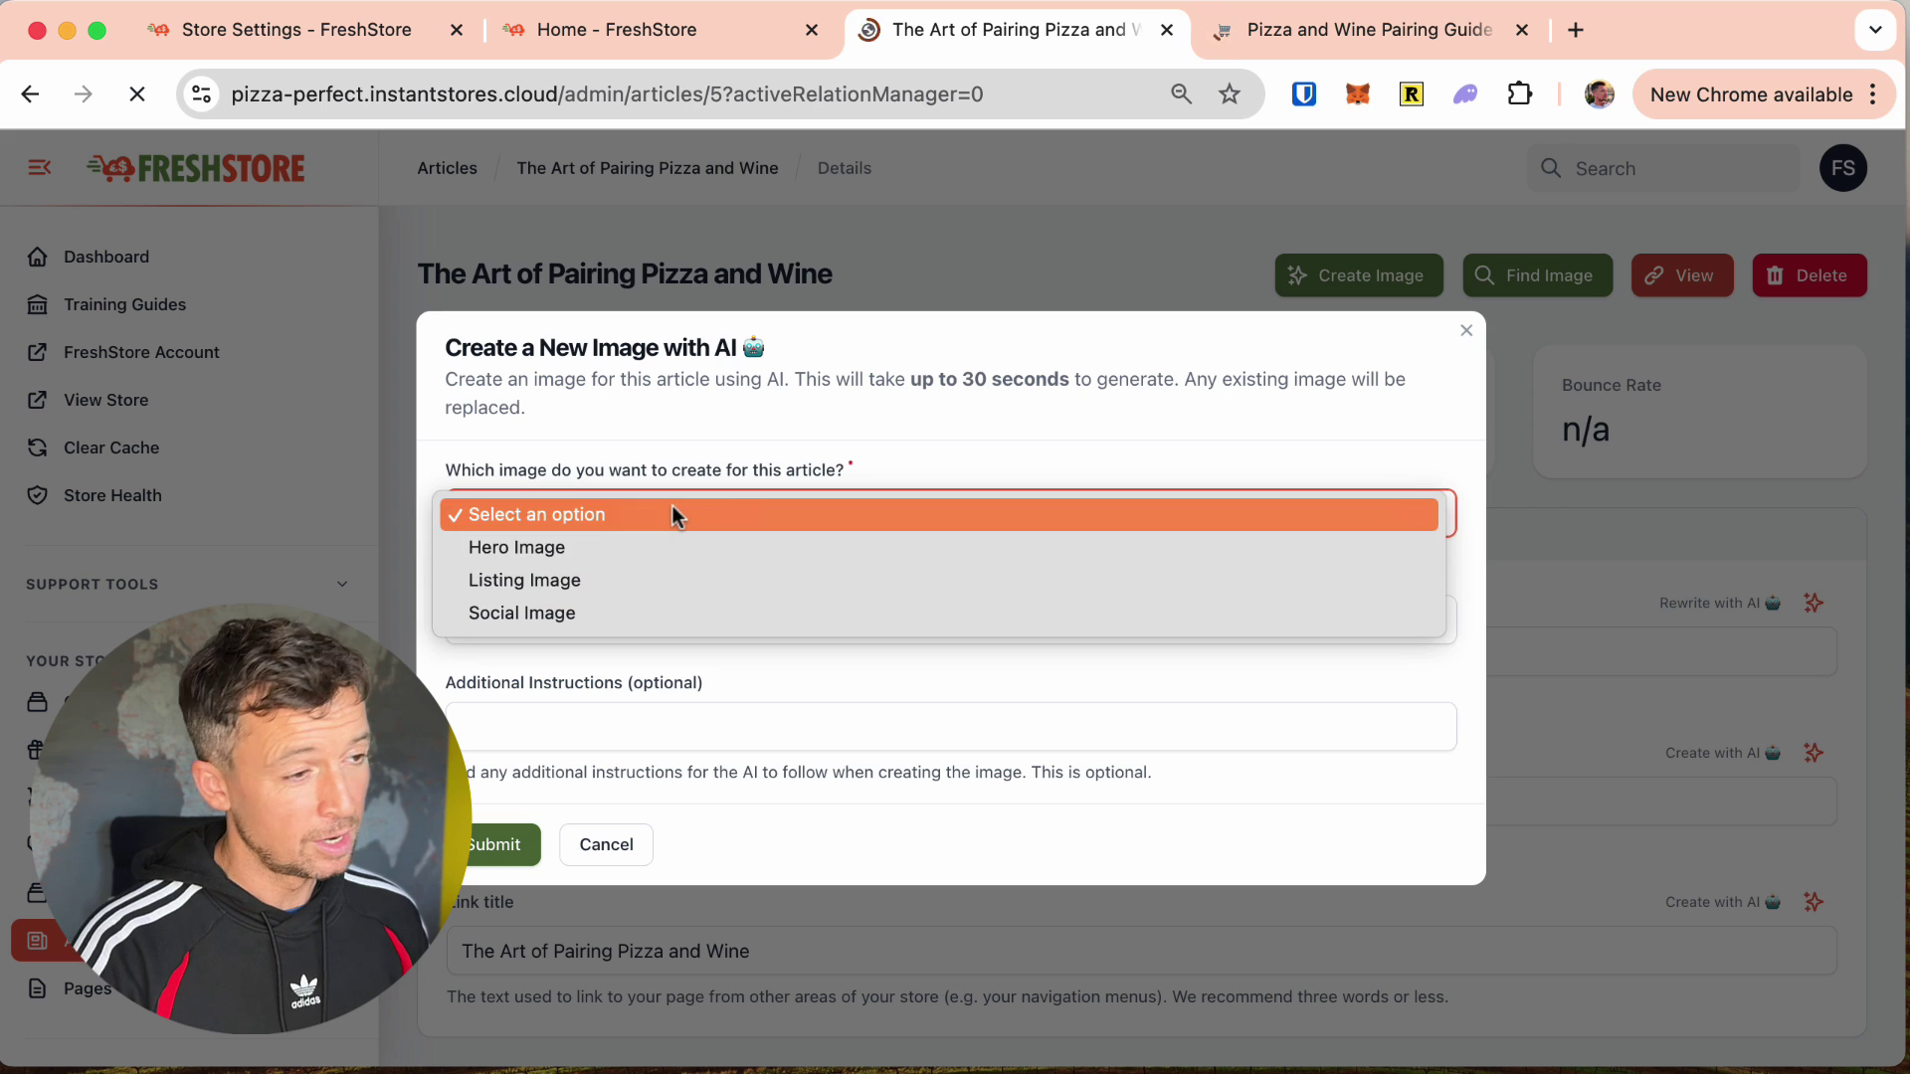
left_click(605, 547)
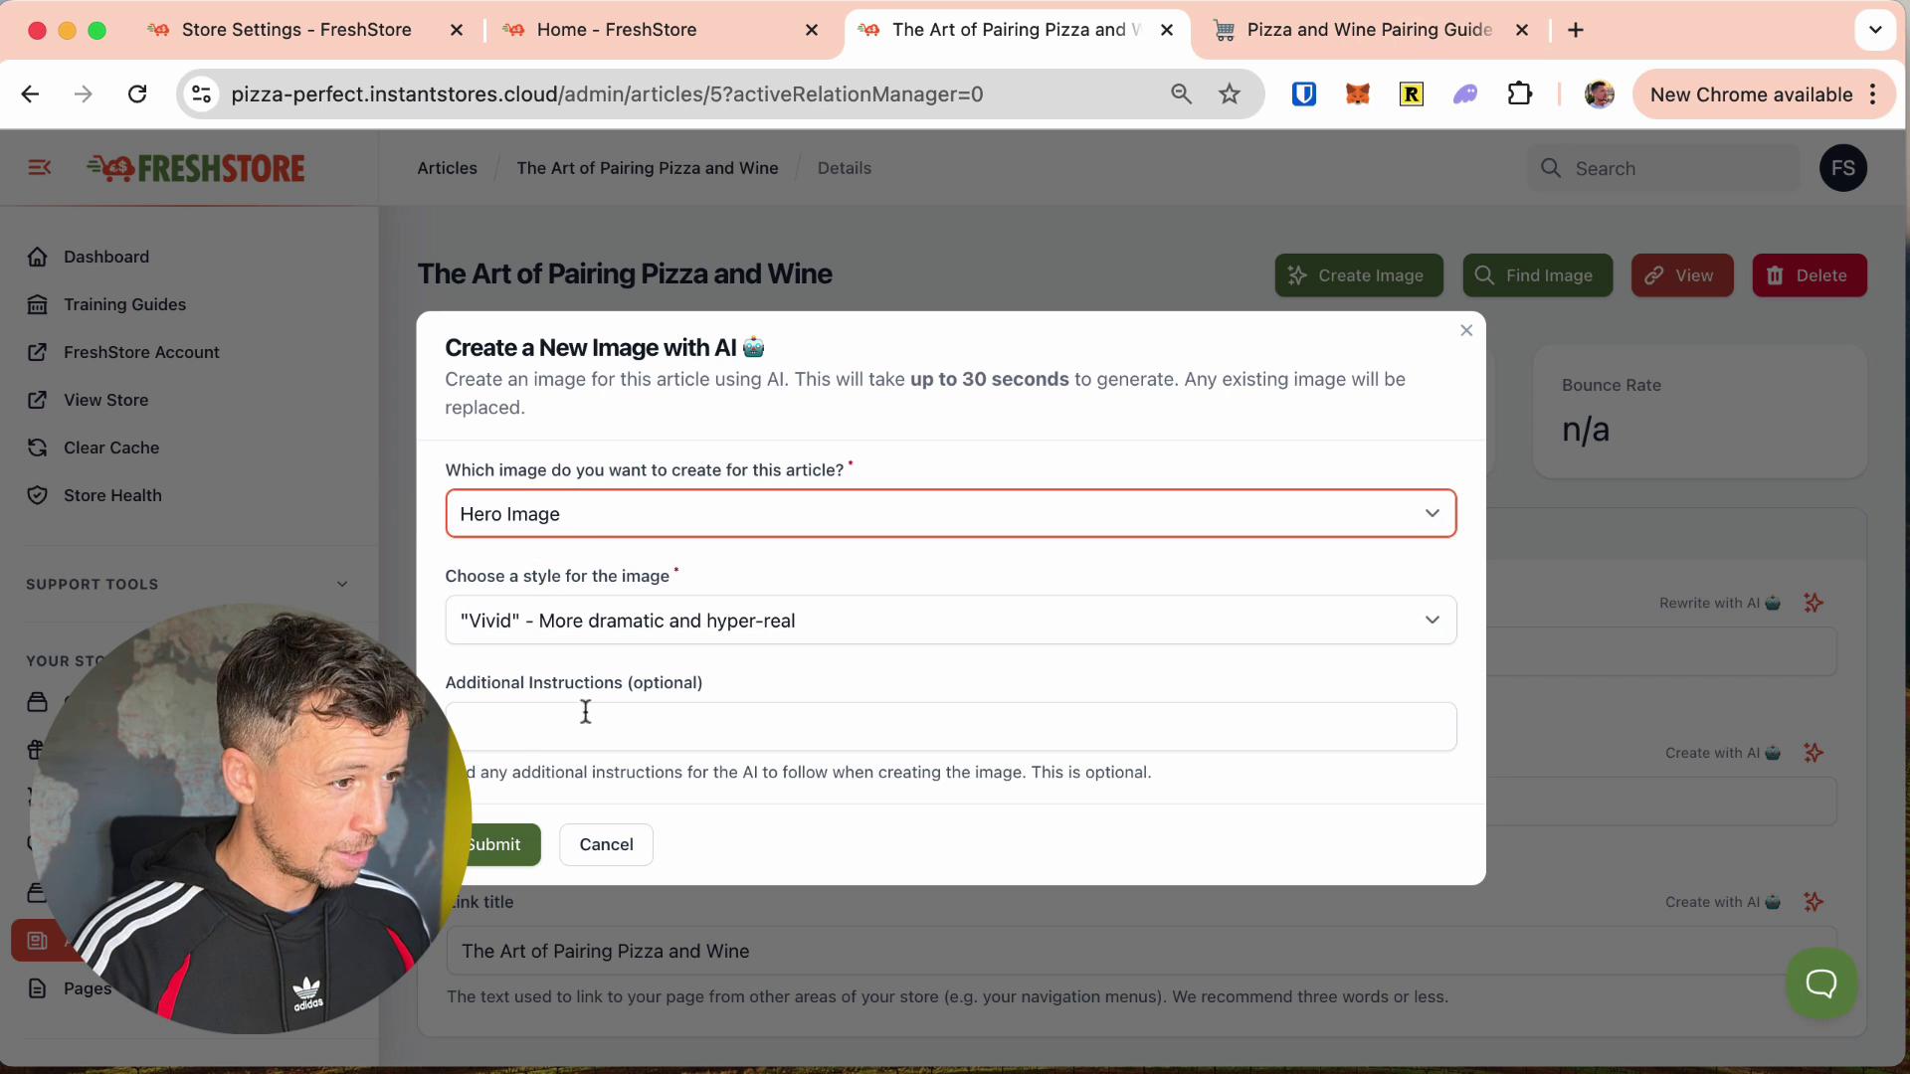
left_click(652, 611)
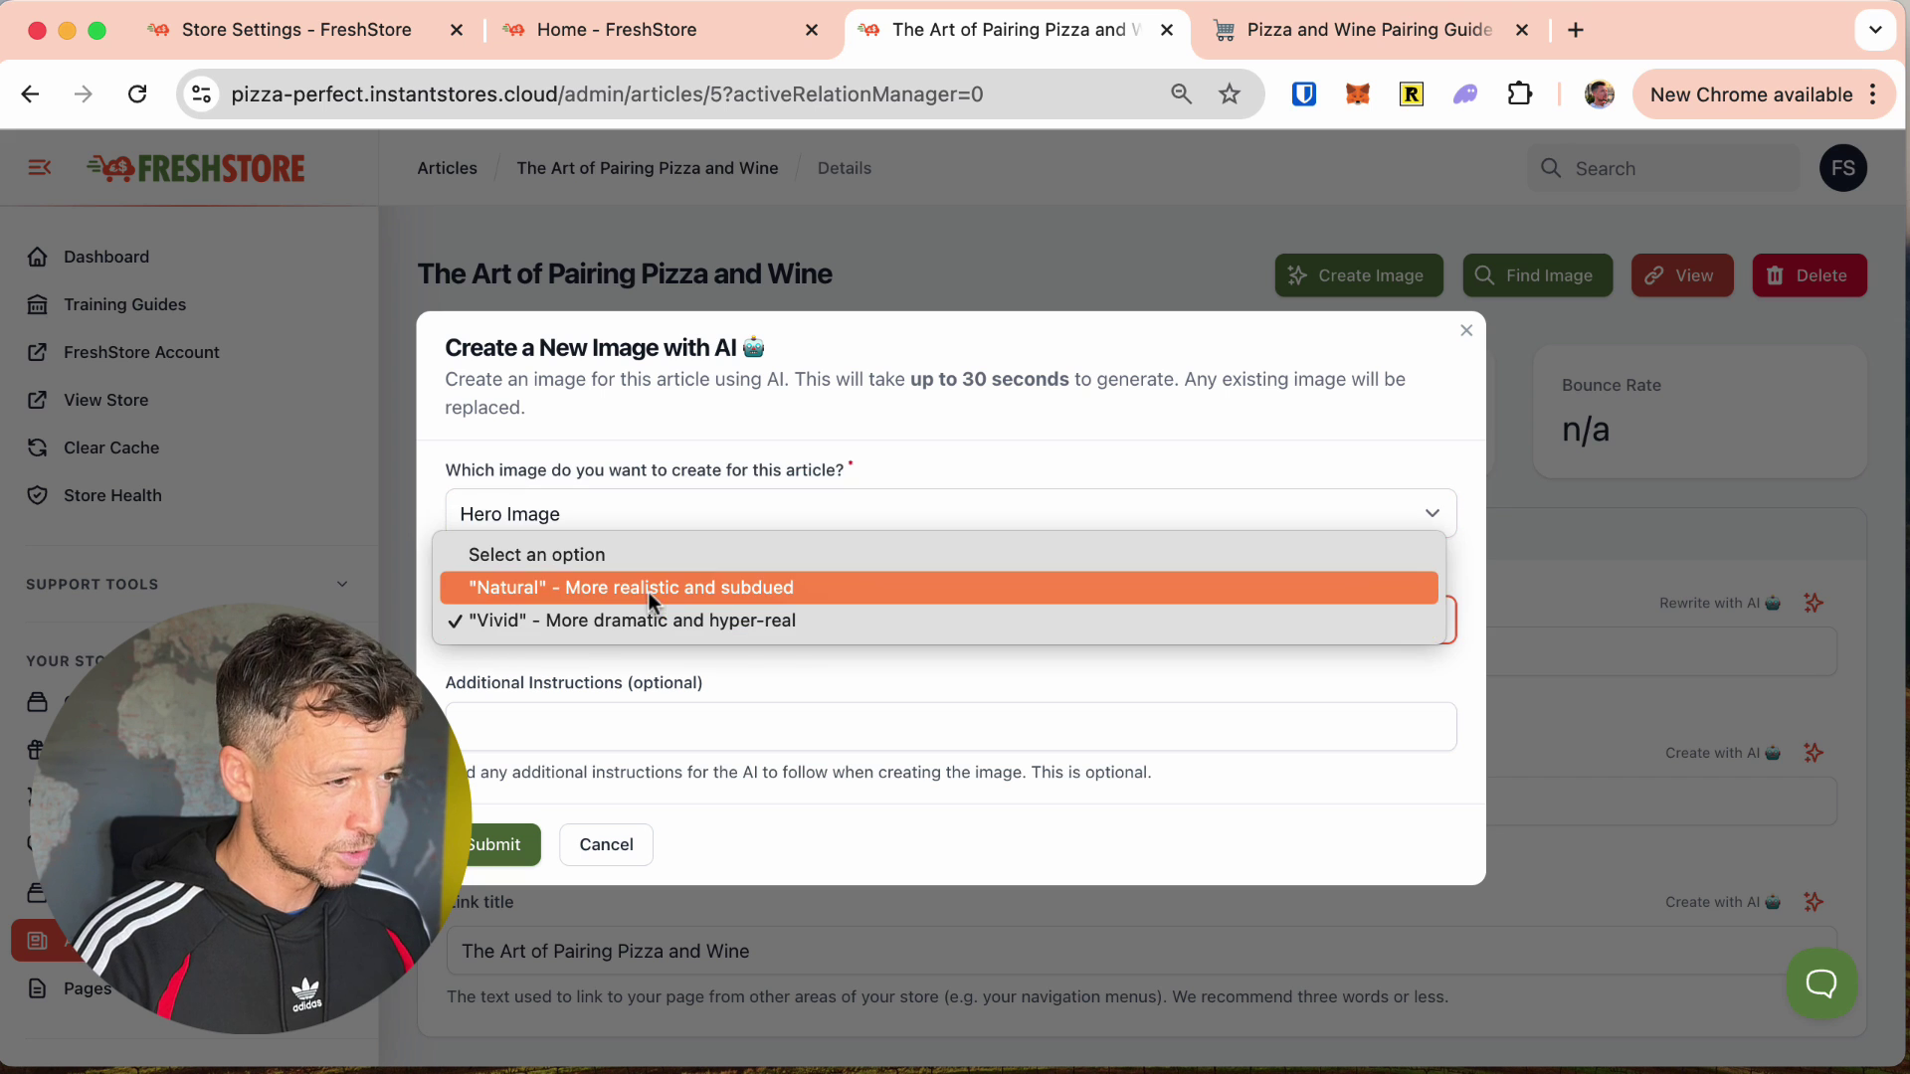
left_click(647, 586)
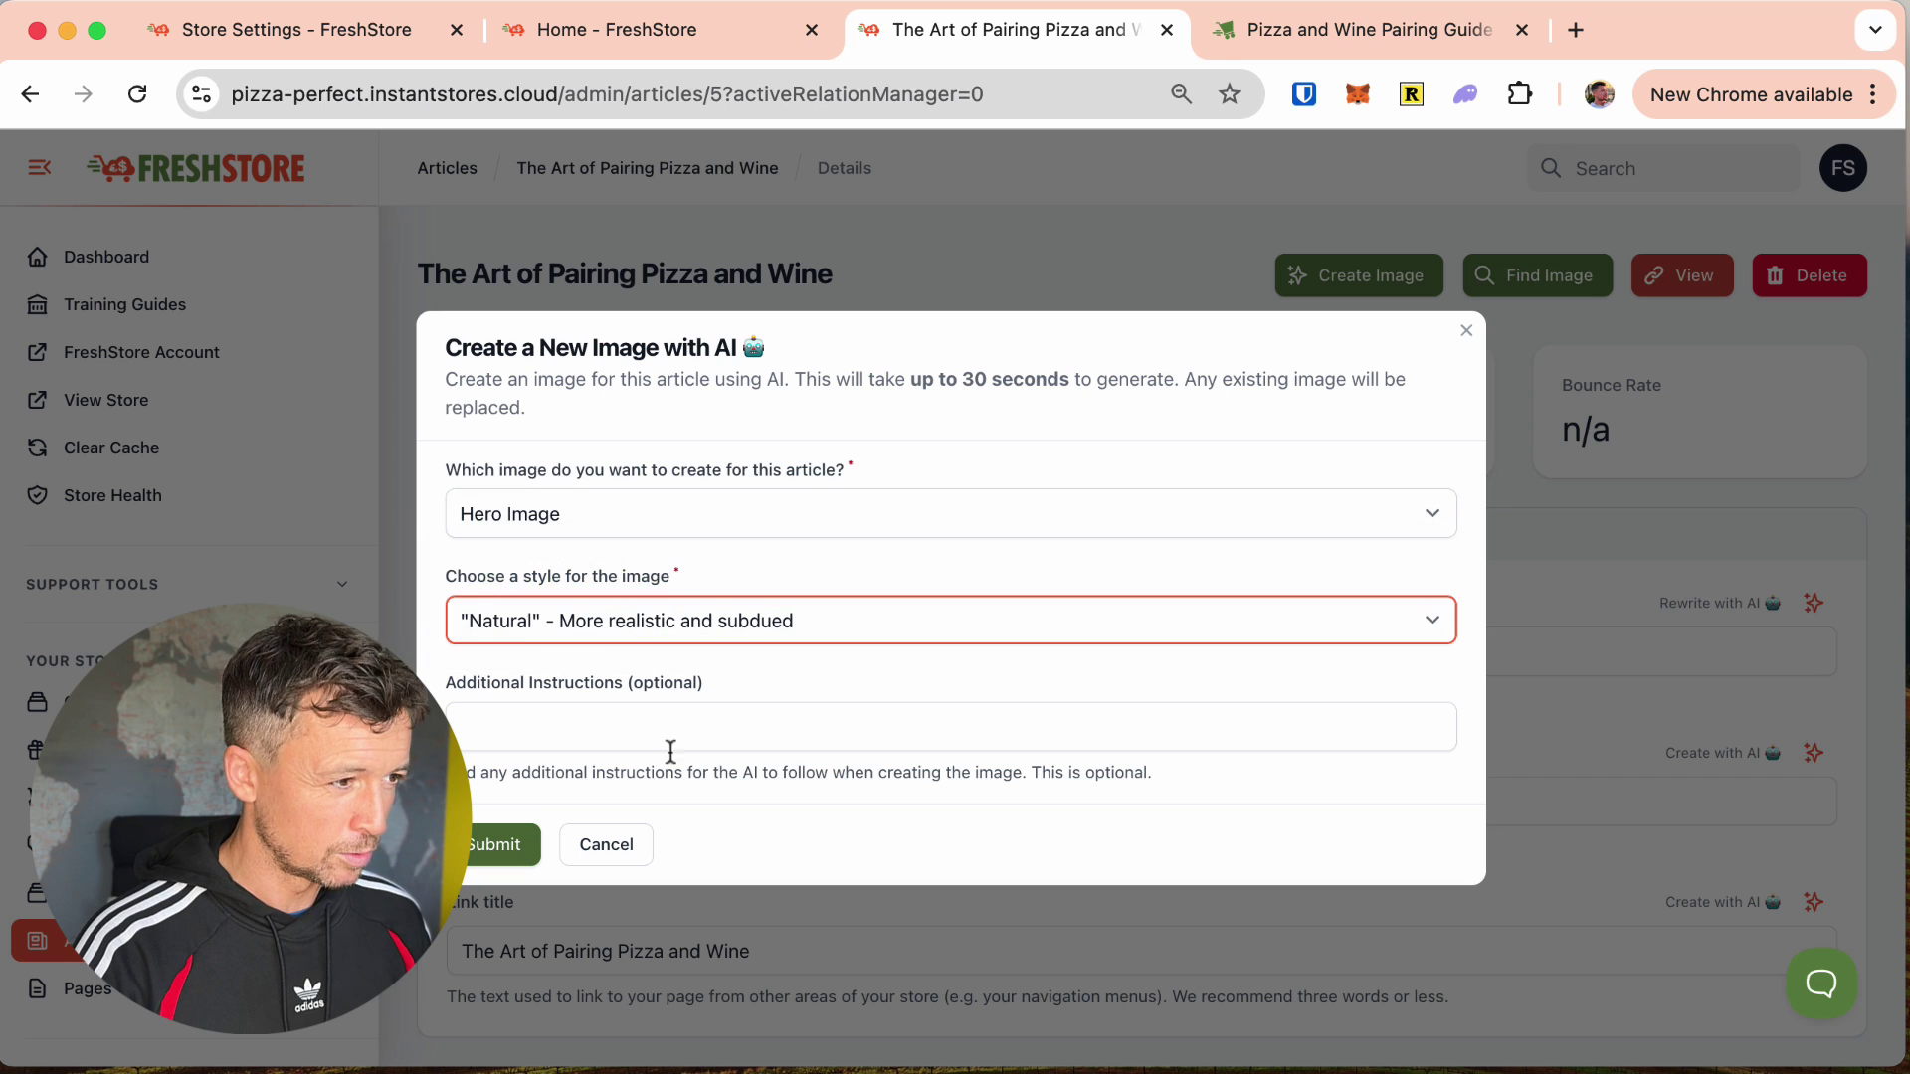
left_click(488, 844)
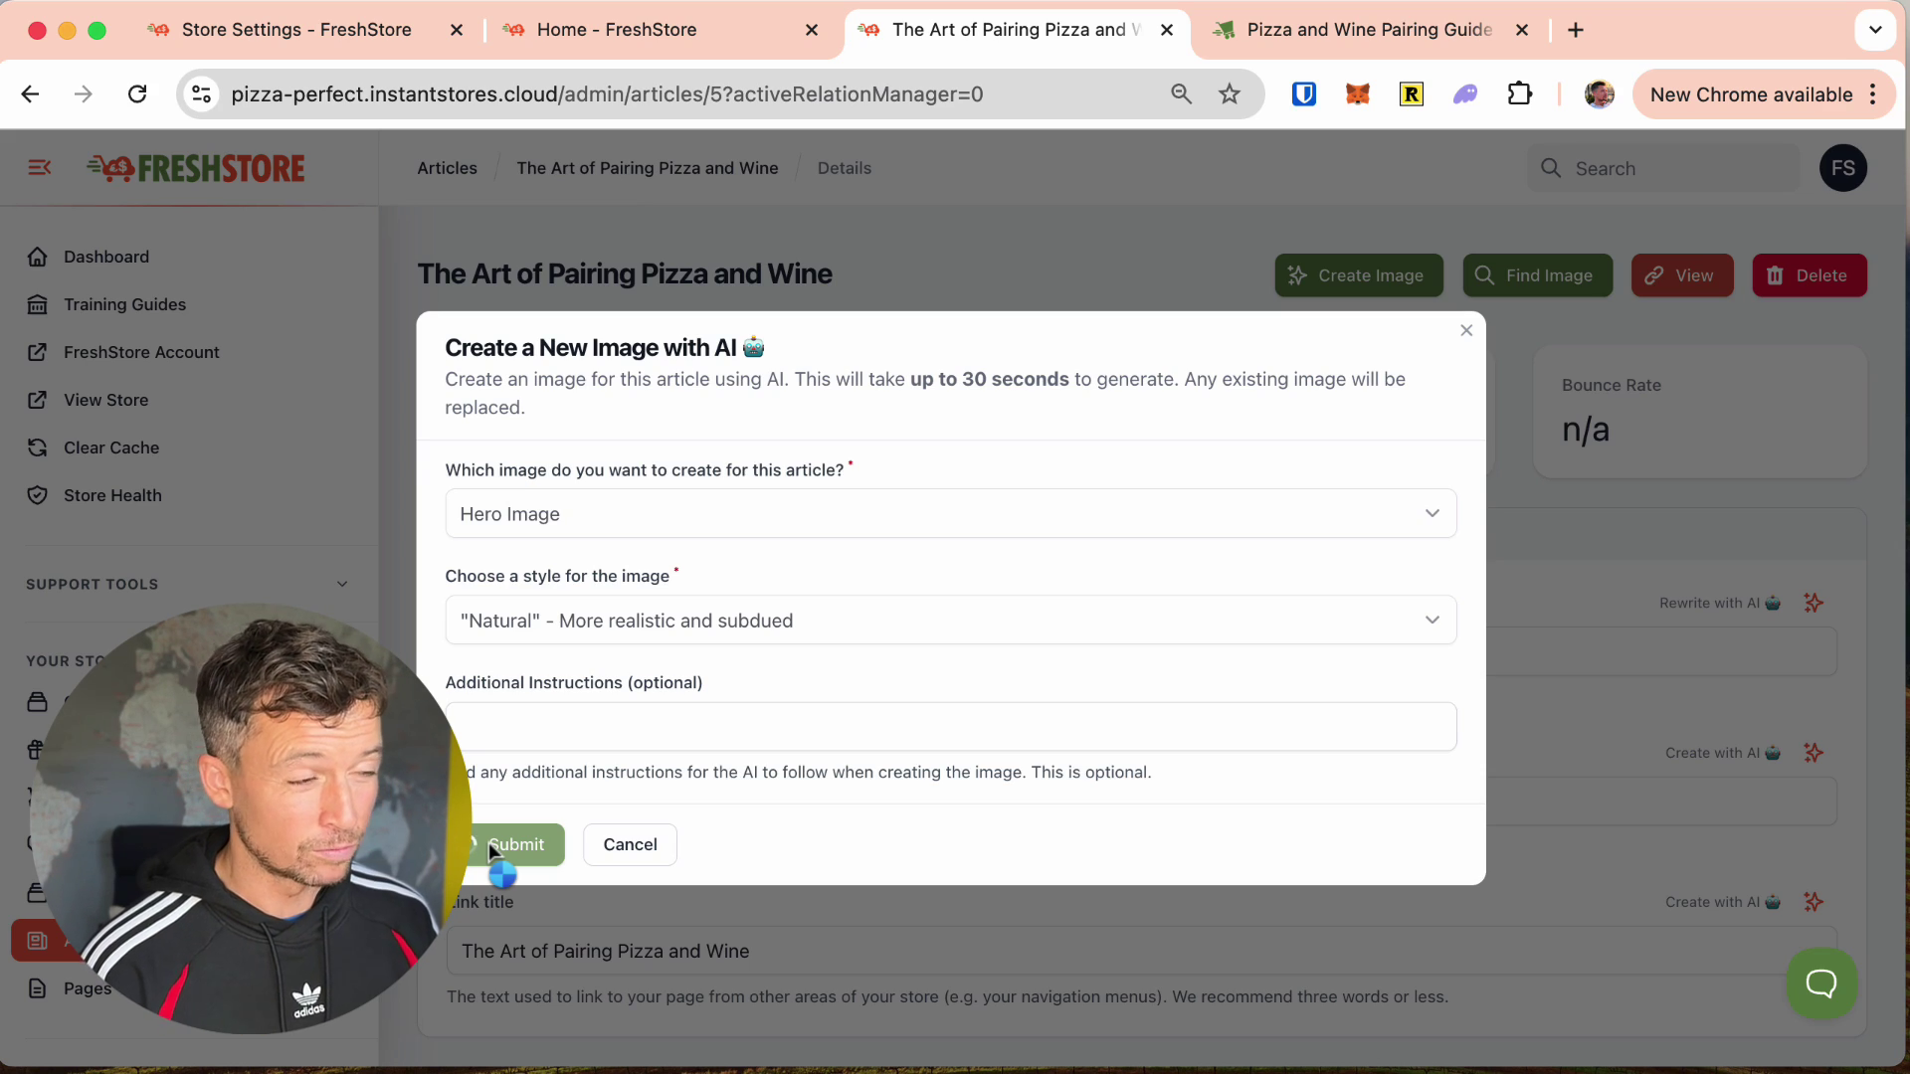
Step: Switch between the live article and its admin page while the hero image generates
key("ctrl+Tab")
scroll(492, 848, "down", 15)
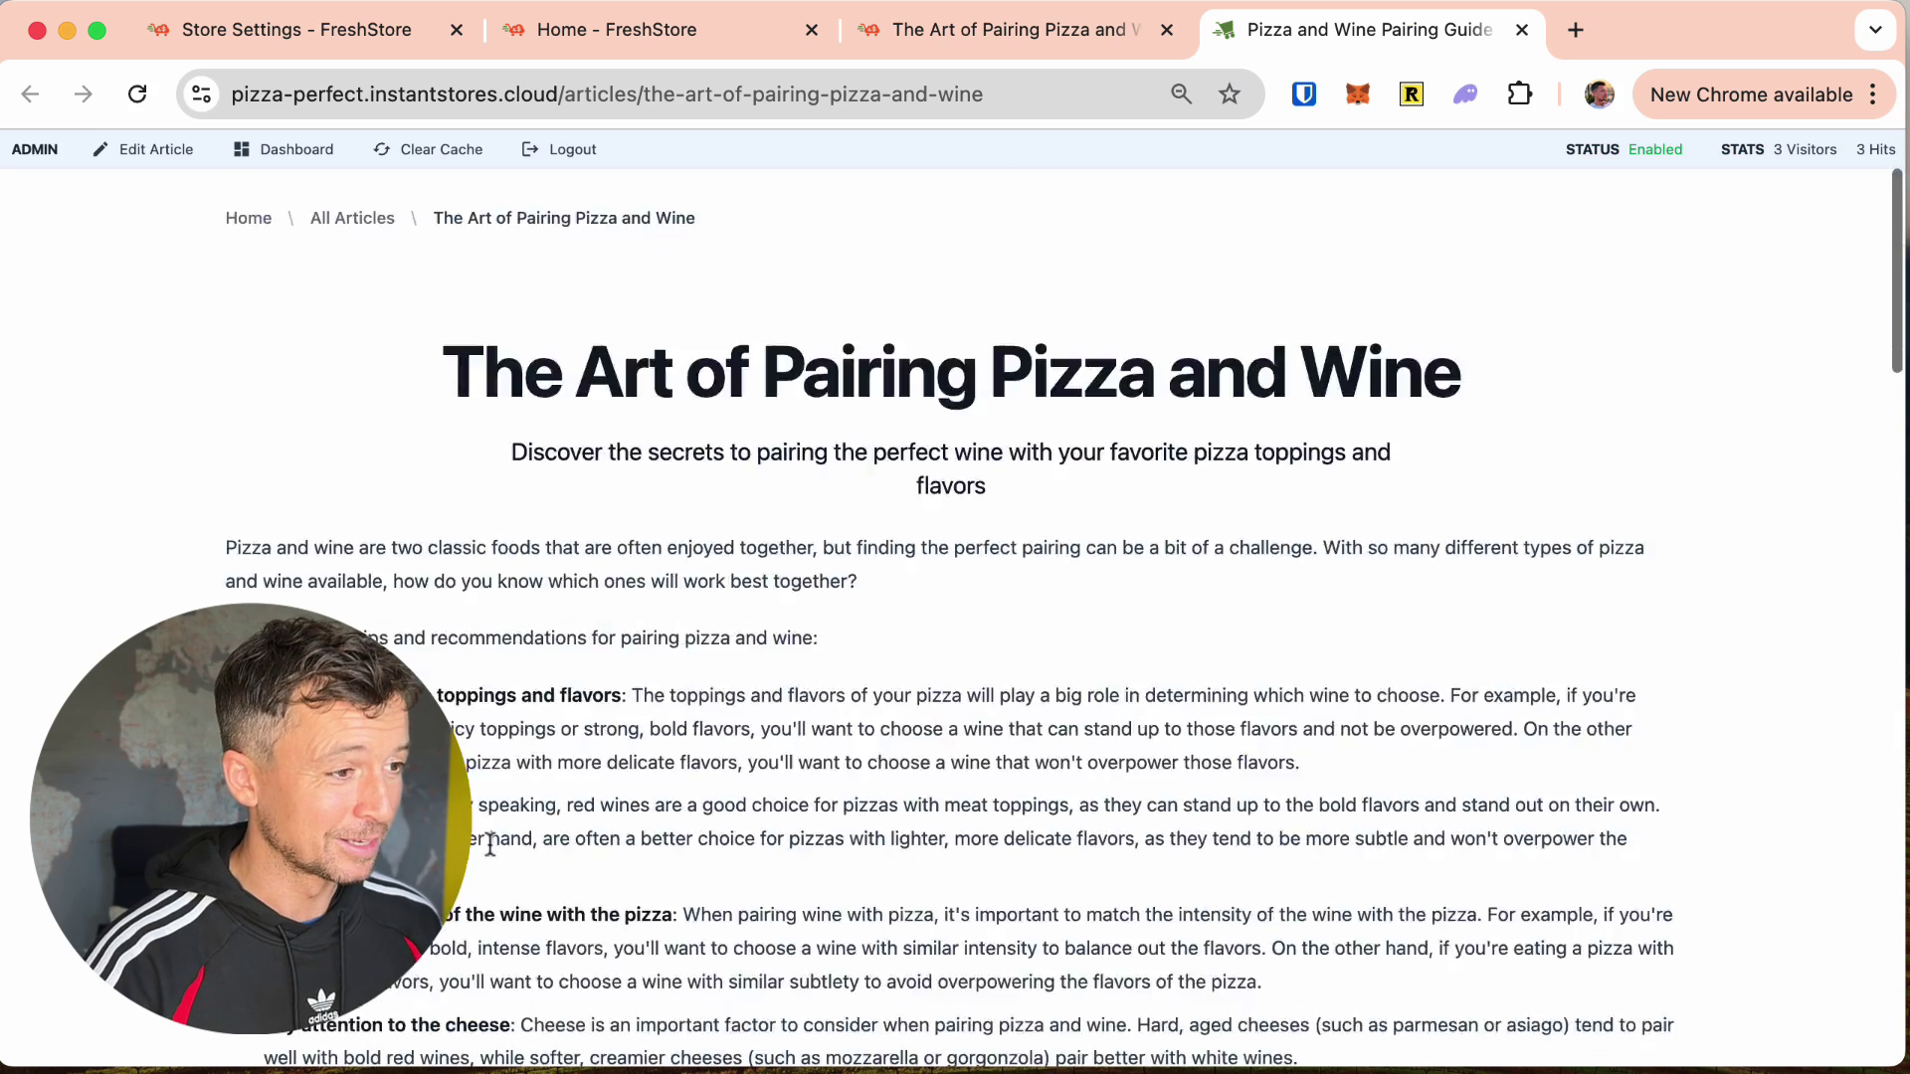
scroll(491, 854, "down", 3)
scroll(696, 597, "up", 20)
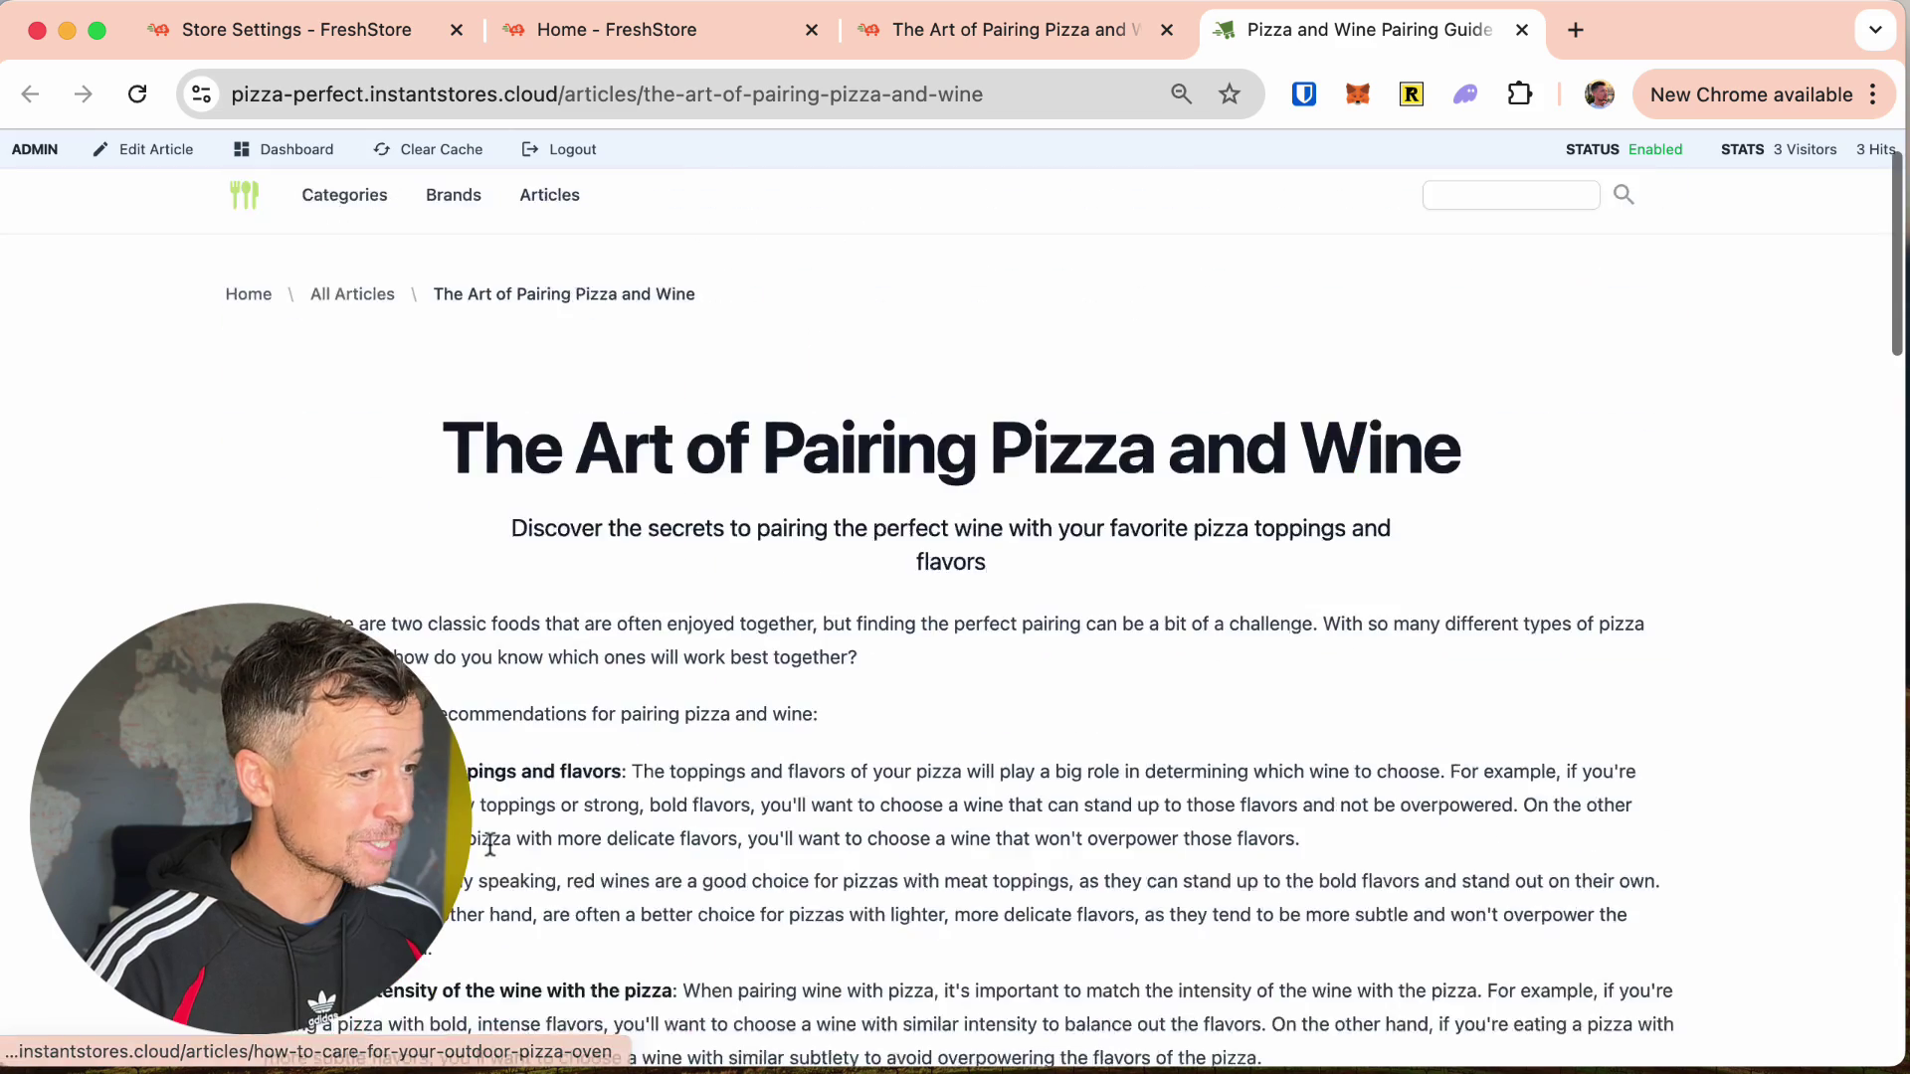
scroll(873, 430, "down", 4)
scroll(938, 498, "up", 2)
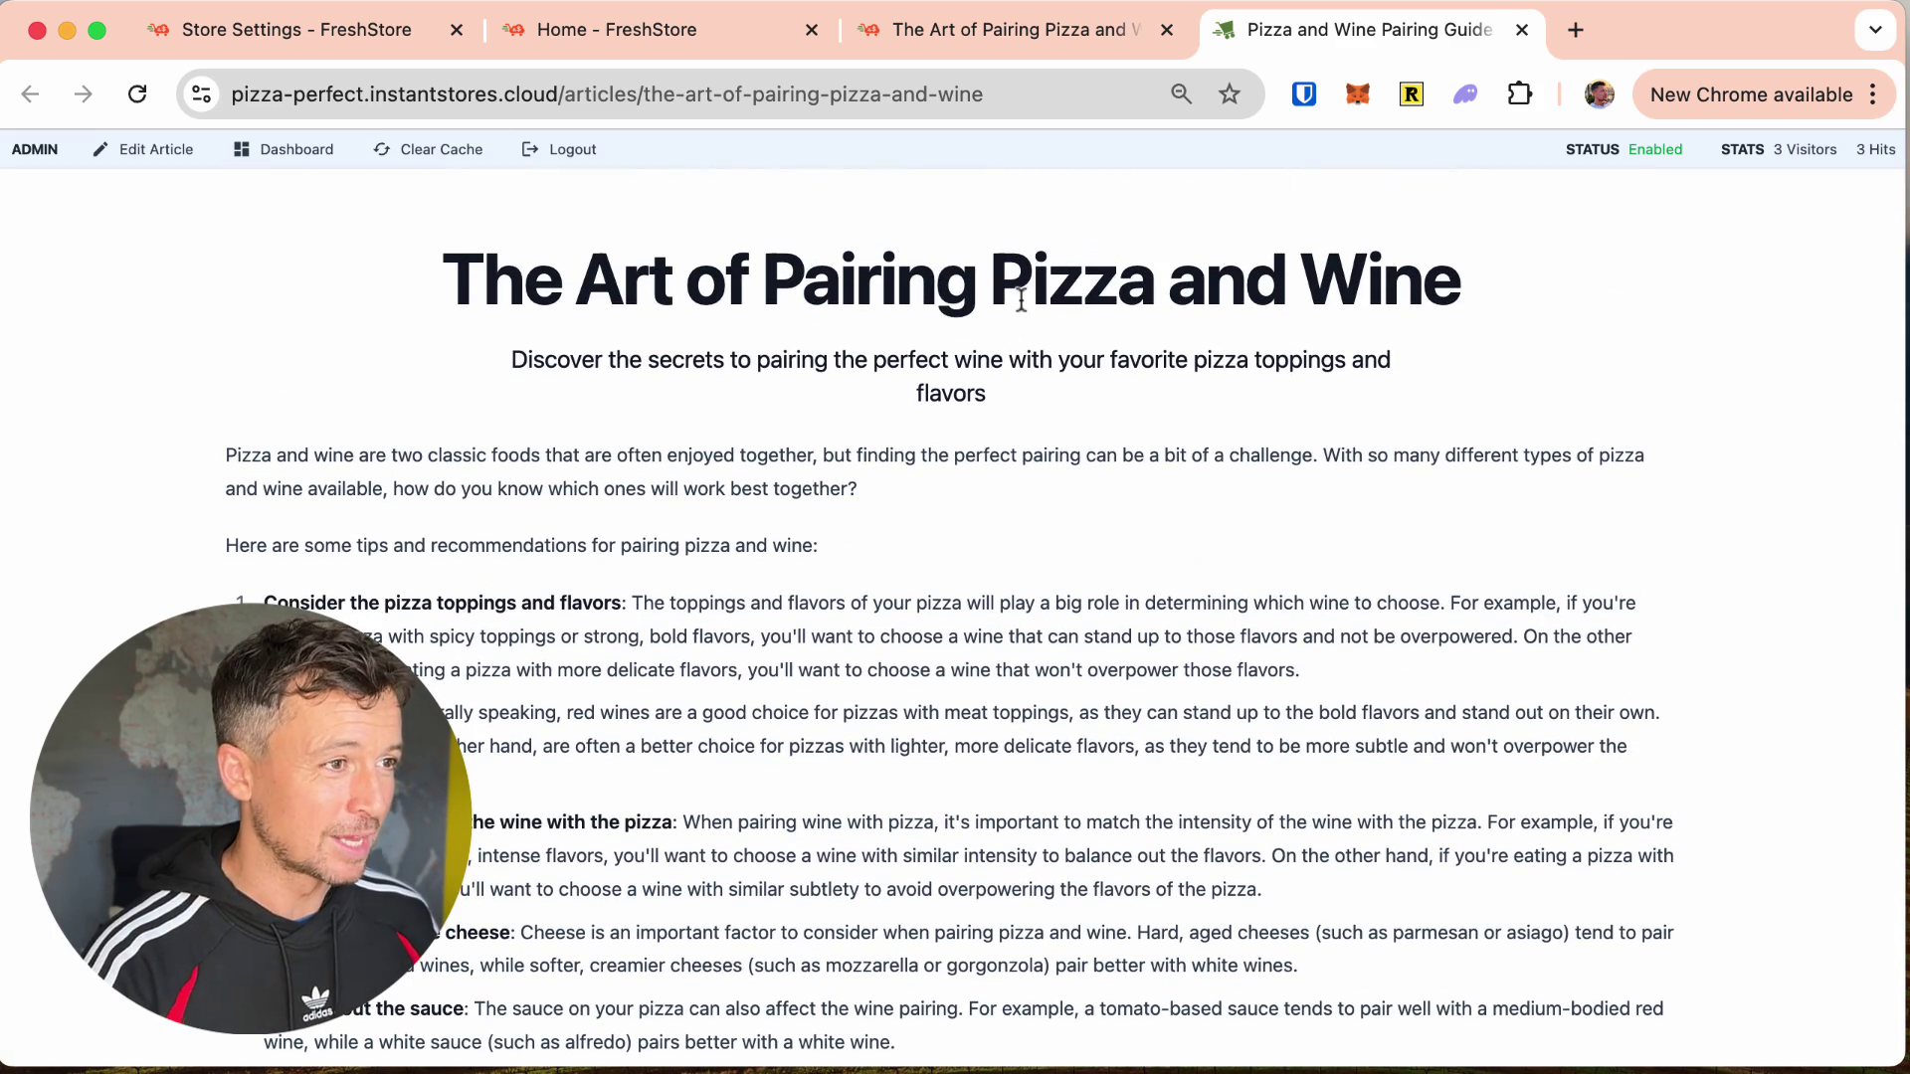
key("ctrl+shift+Tab")
key("ctrl+Tab")
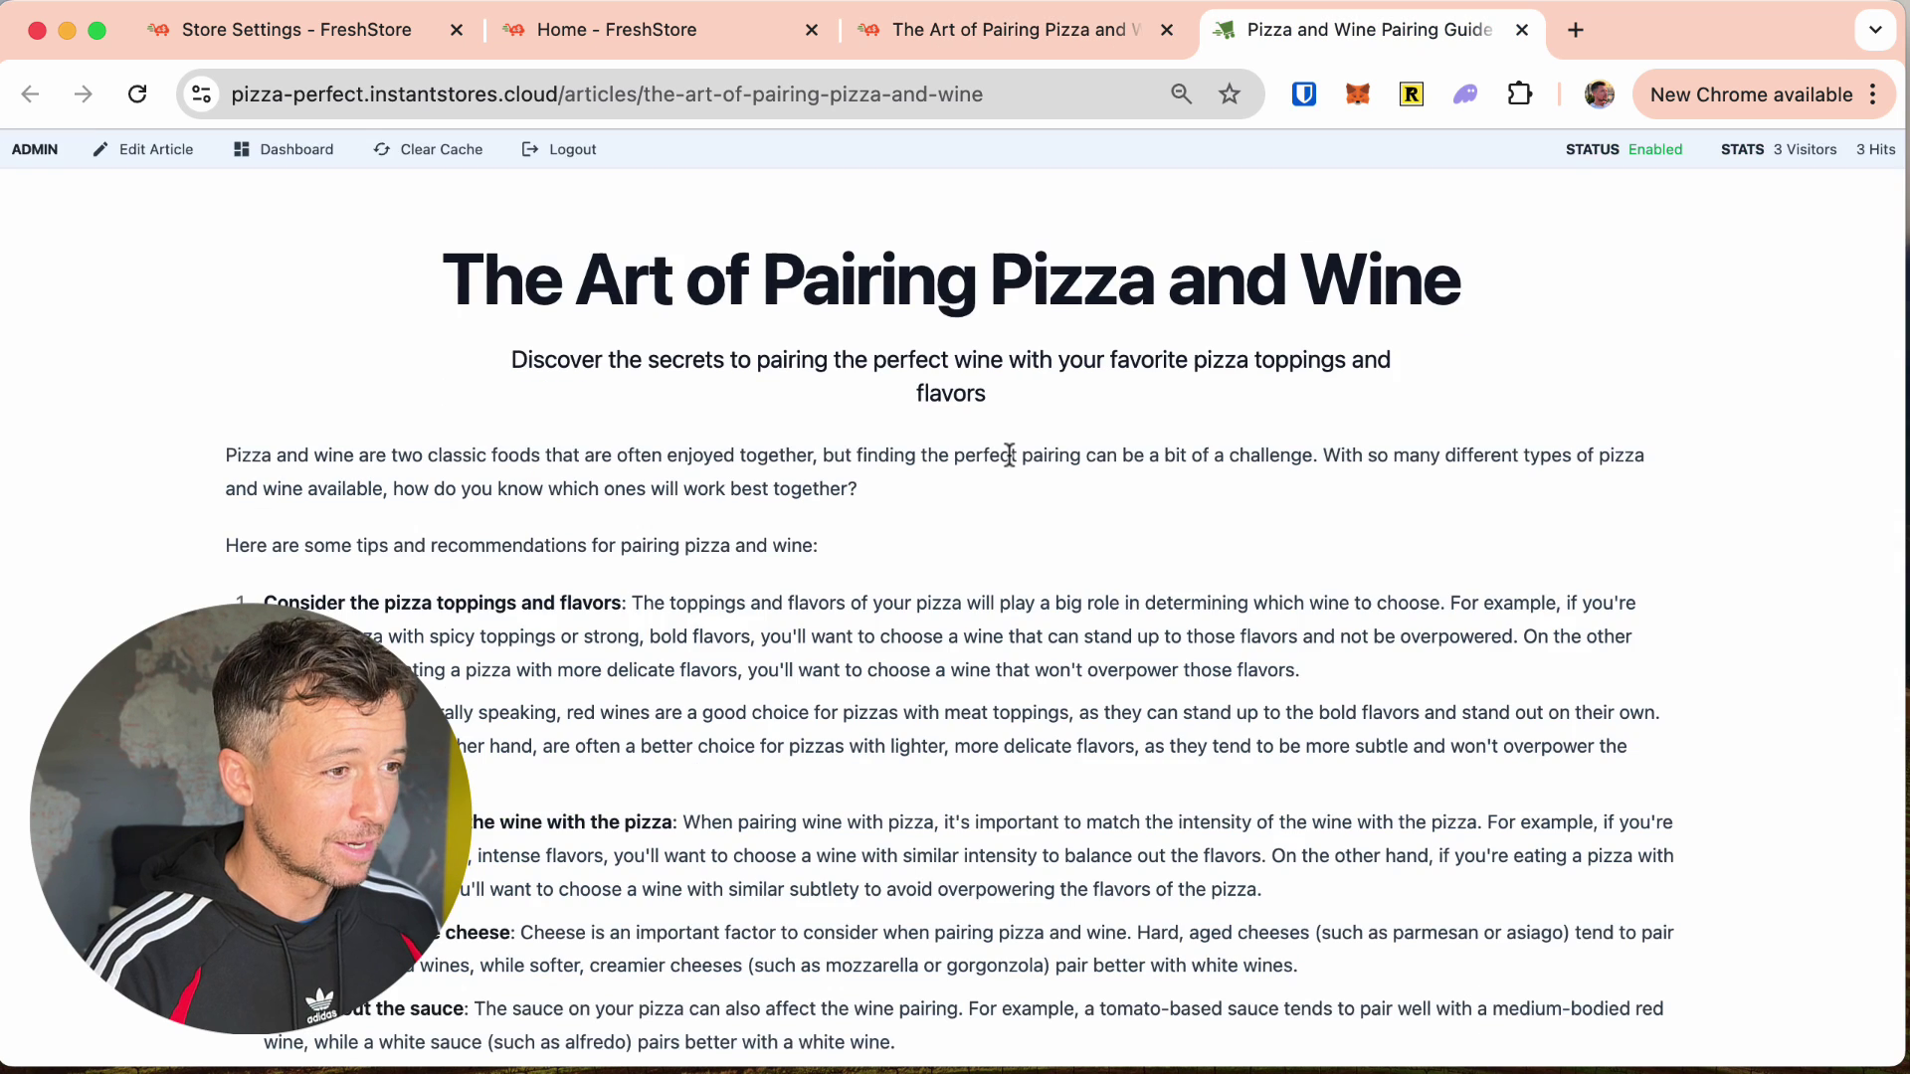
scroll(1009, 455, "up", 2)
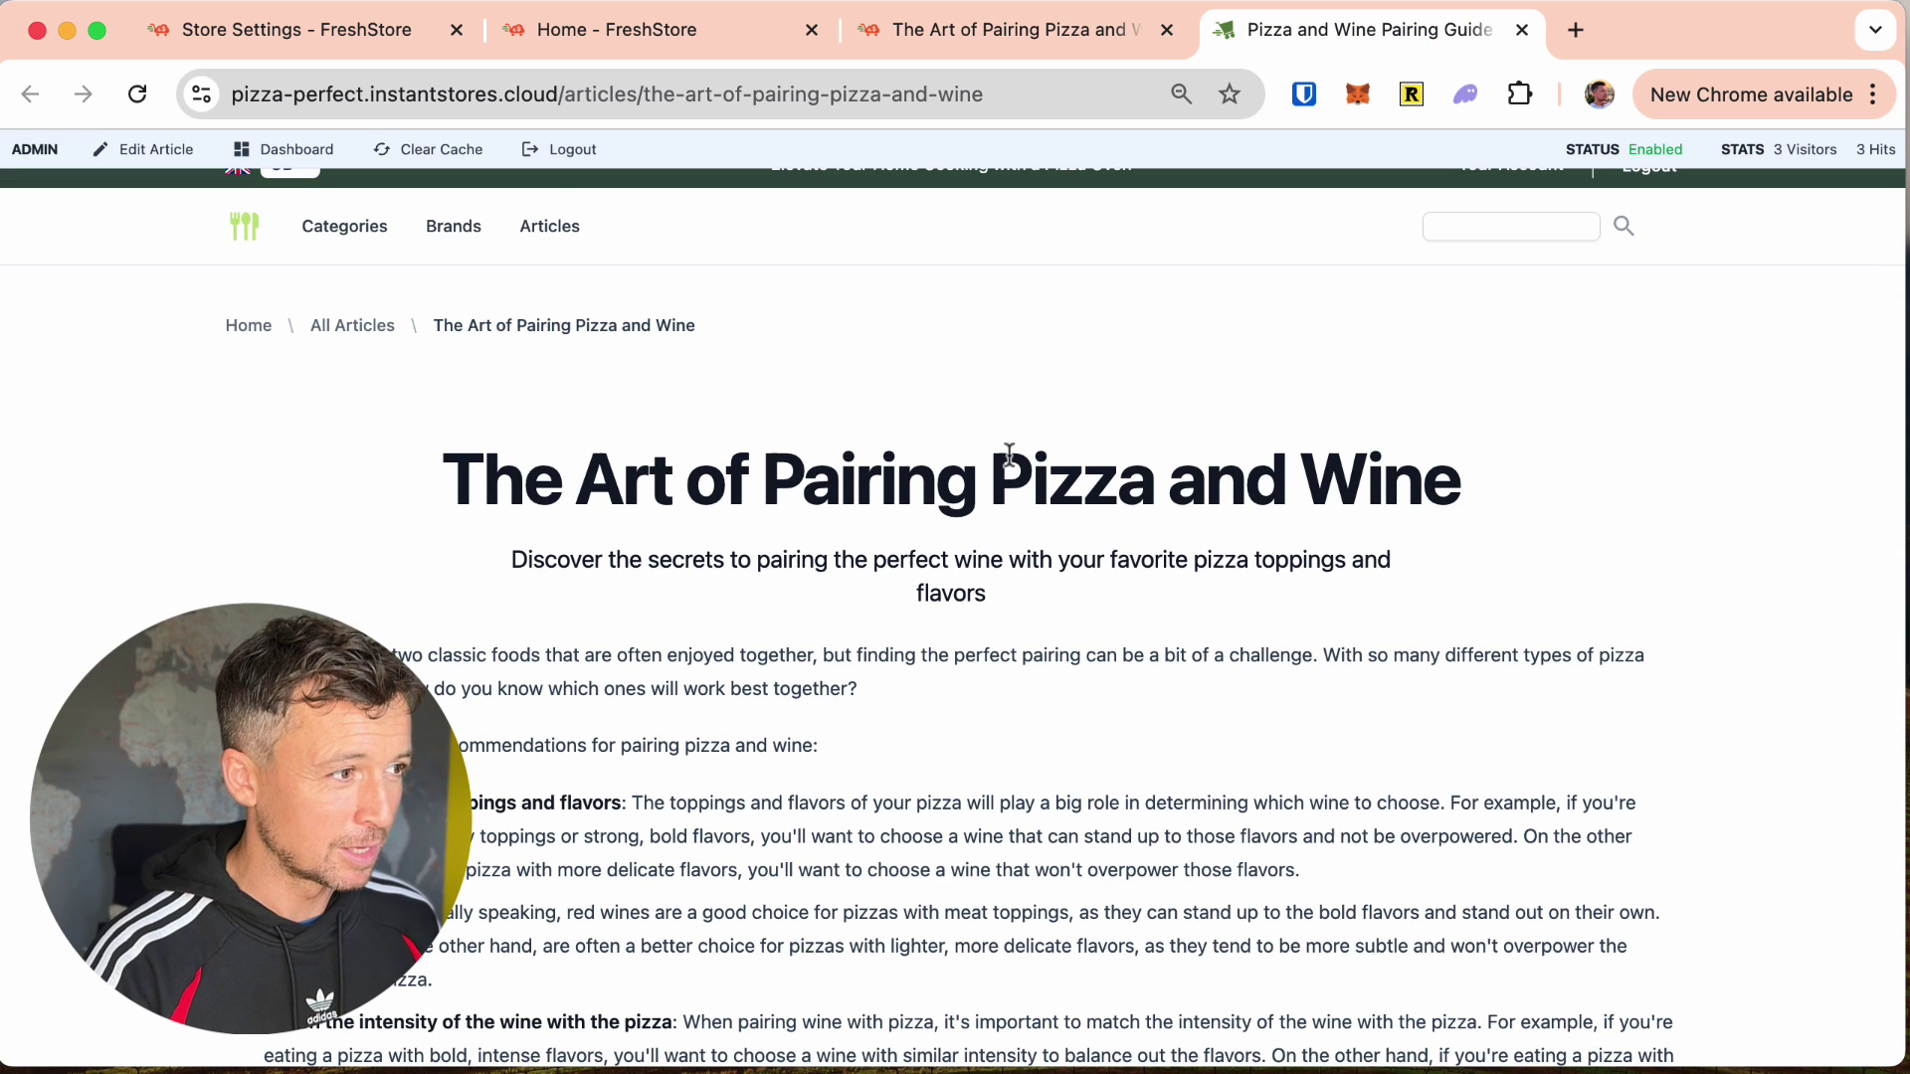
scroll(1009, 455, "down", 1)
key("ctrl+shift+Tab")
left_click(1335, 46)
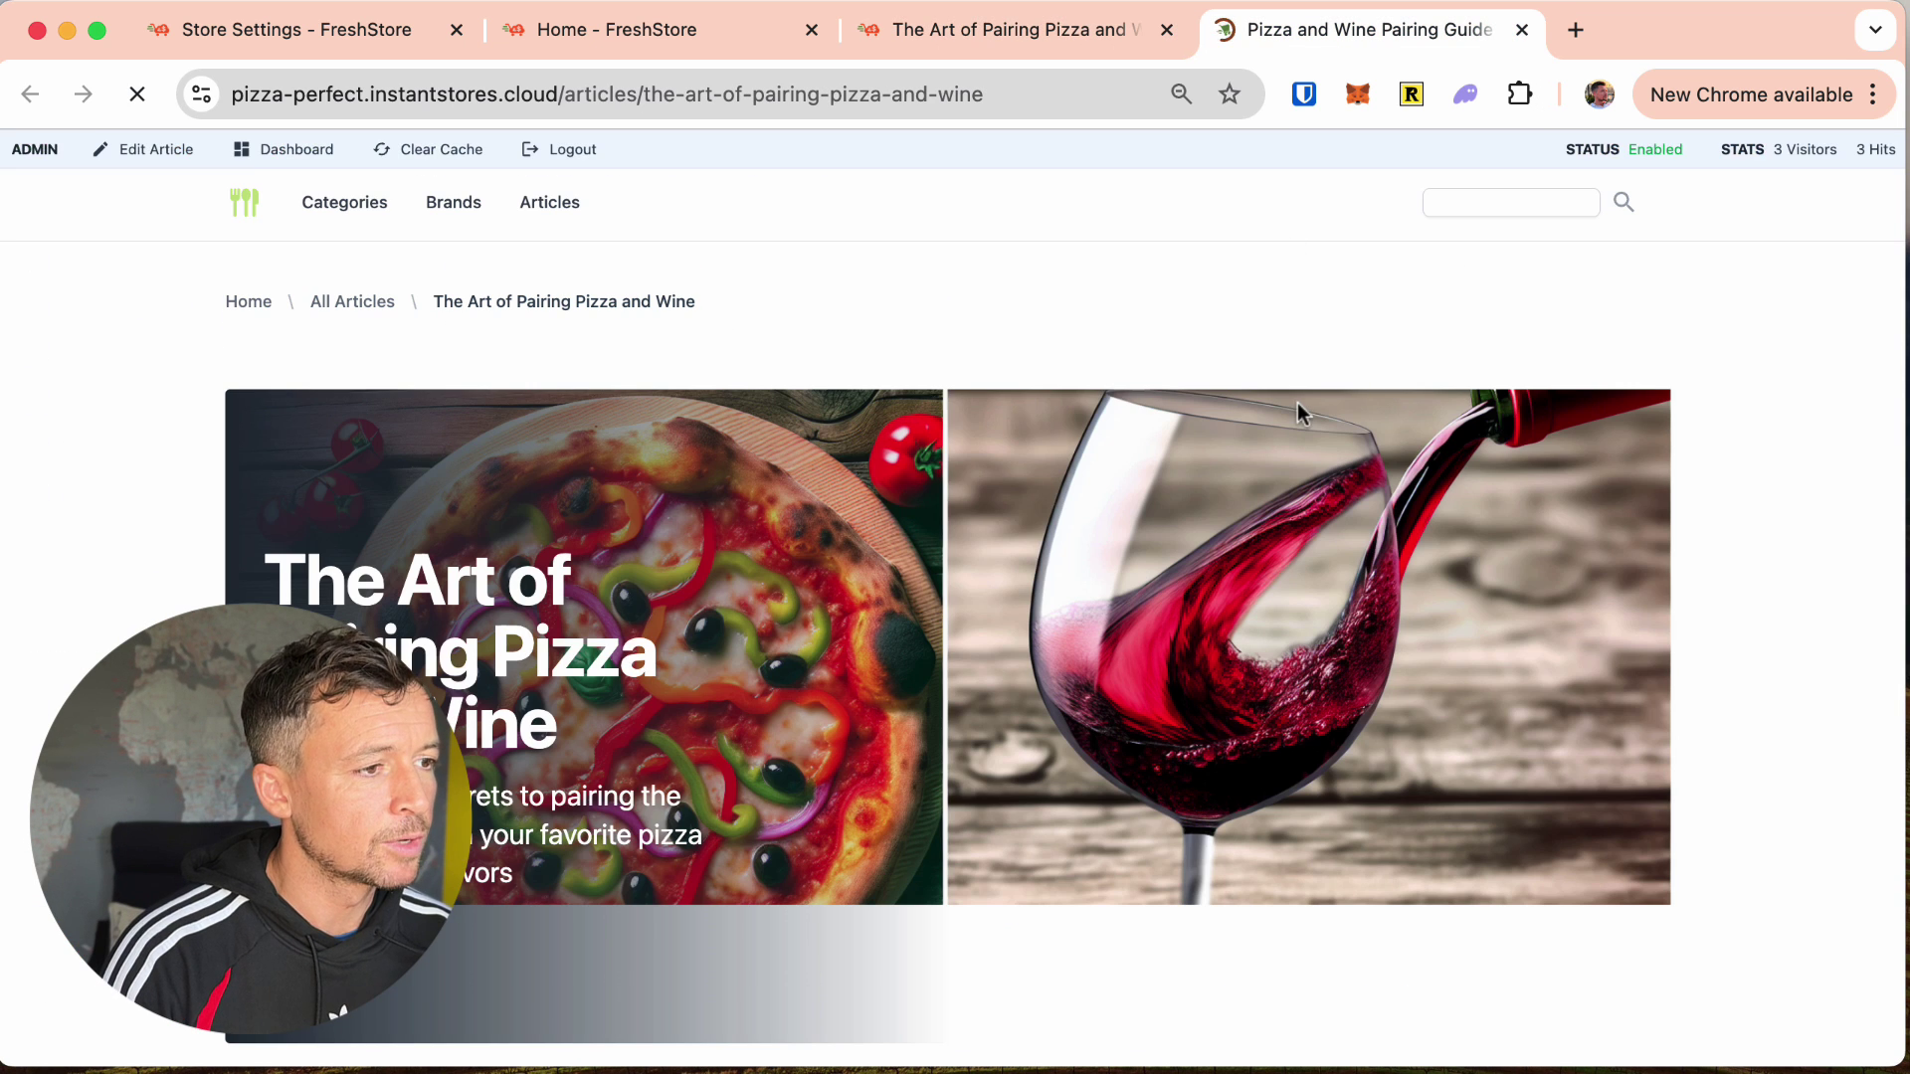
Step: Scroll through the live article to inspect the new pizza-and-red-wine hero image
scroll(1317, 296, "down", 1)
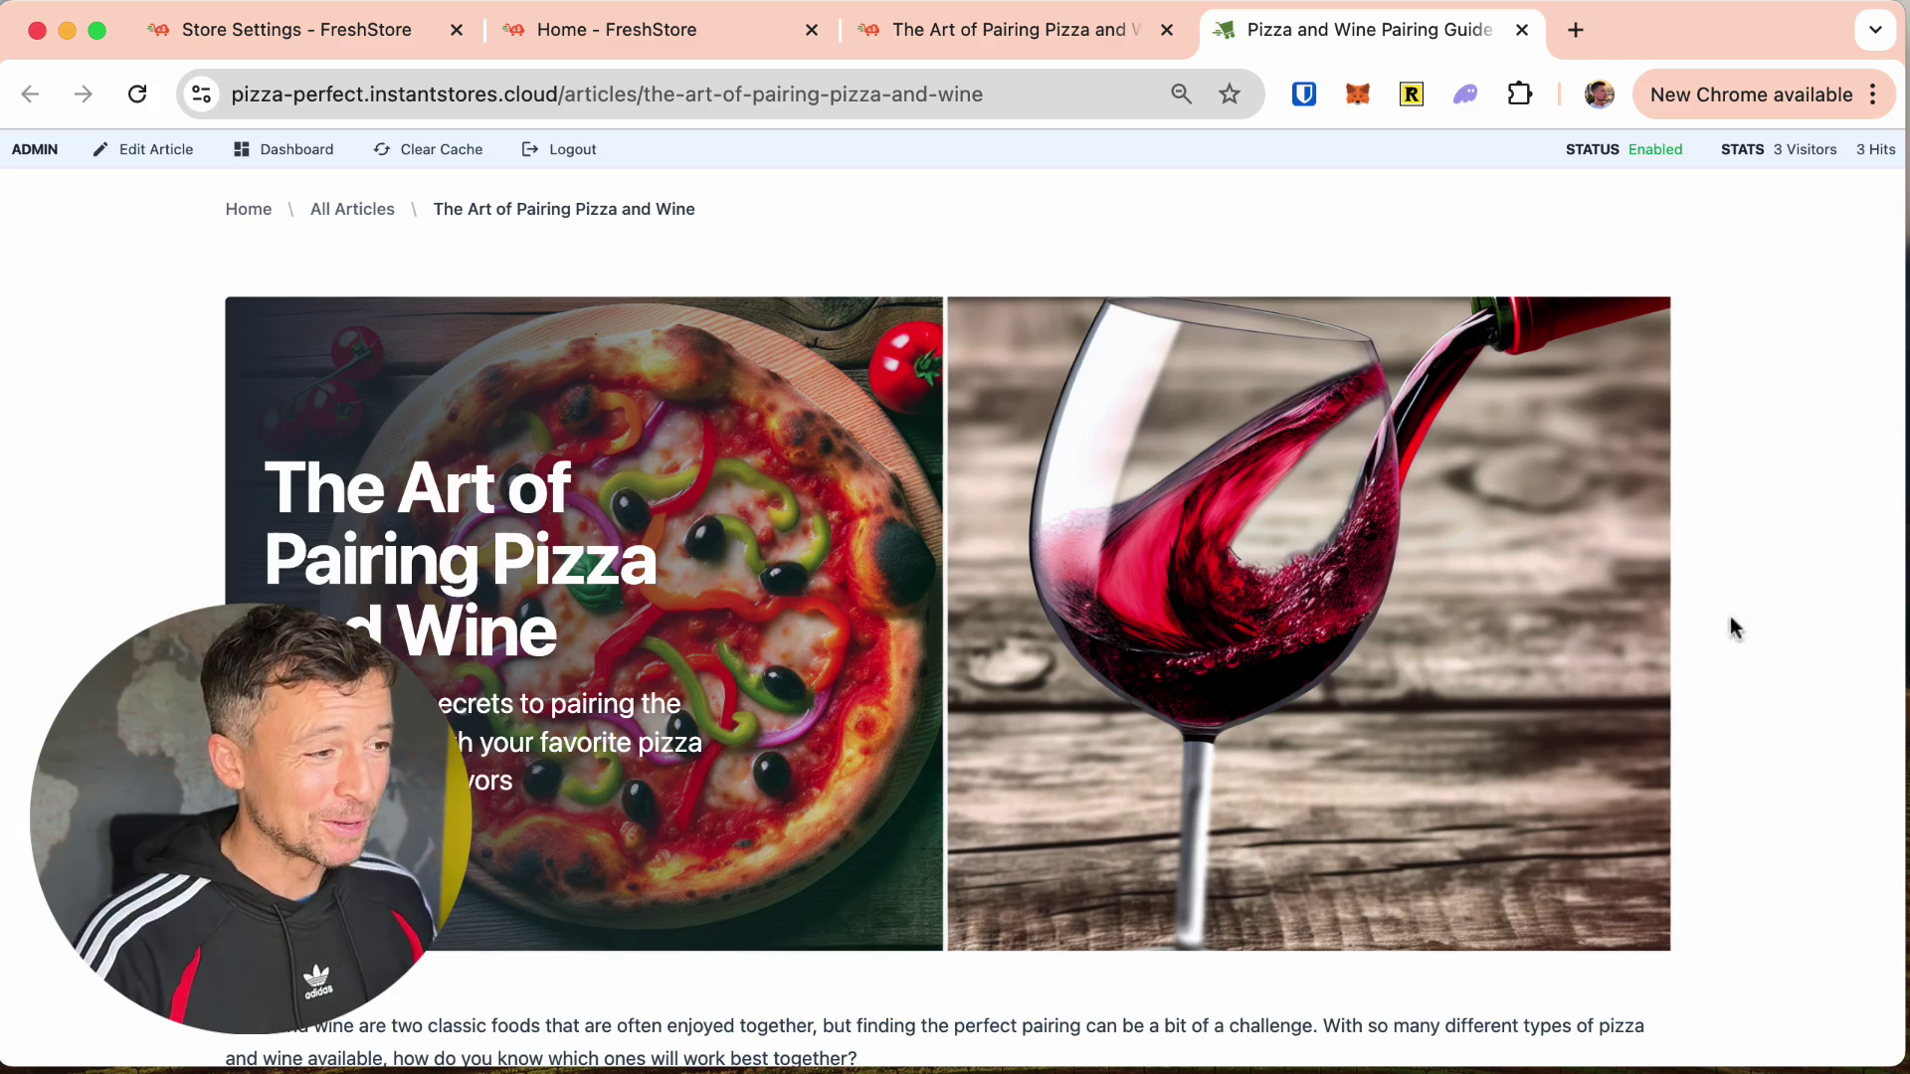
scroll(1624, 509, "down", 8)
scroll(1621, 505, "up", 10)
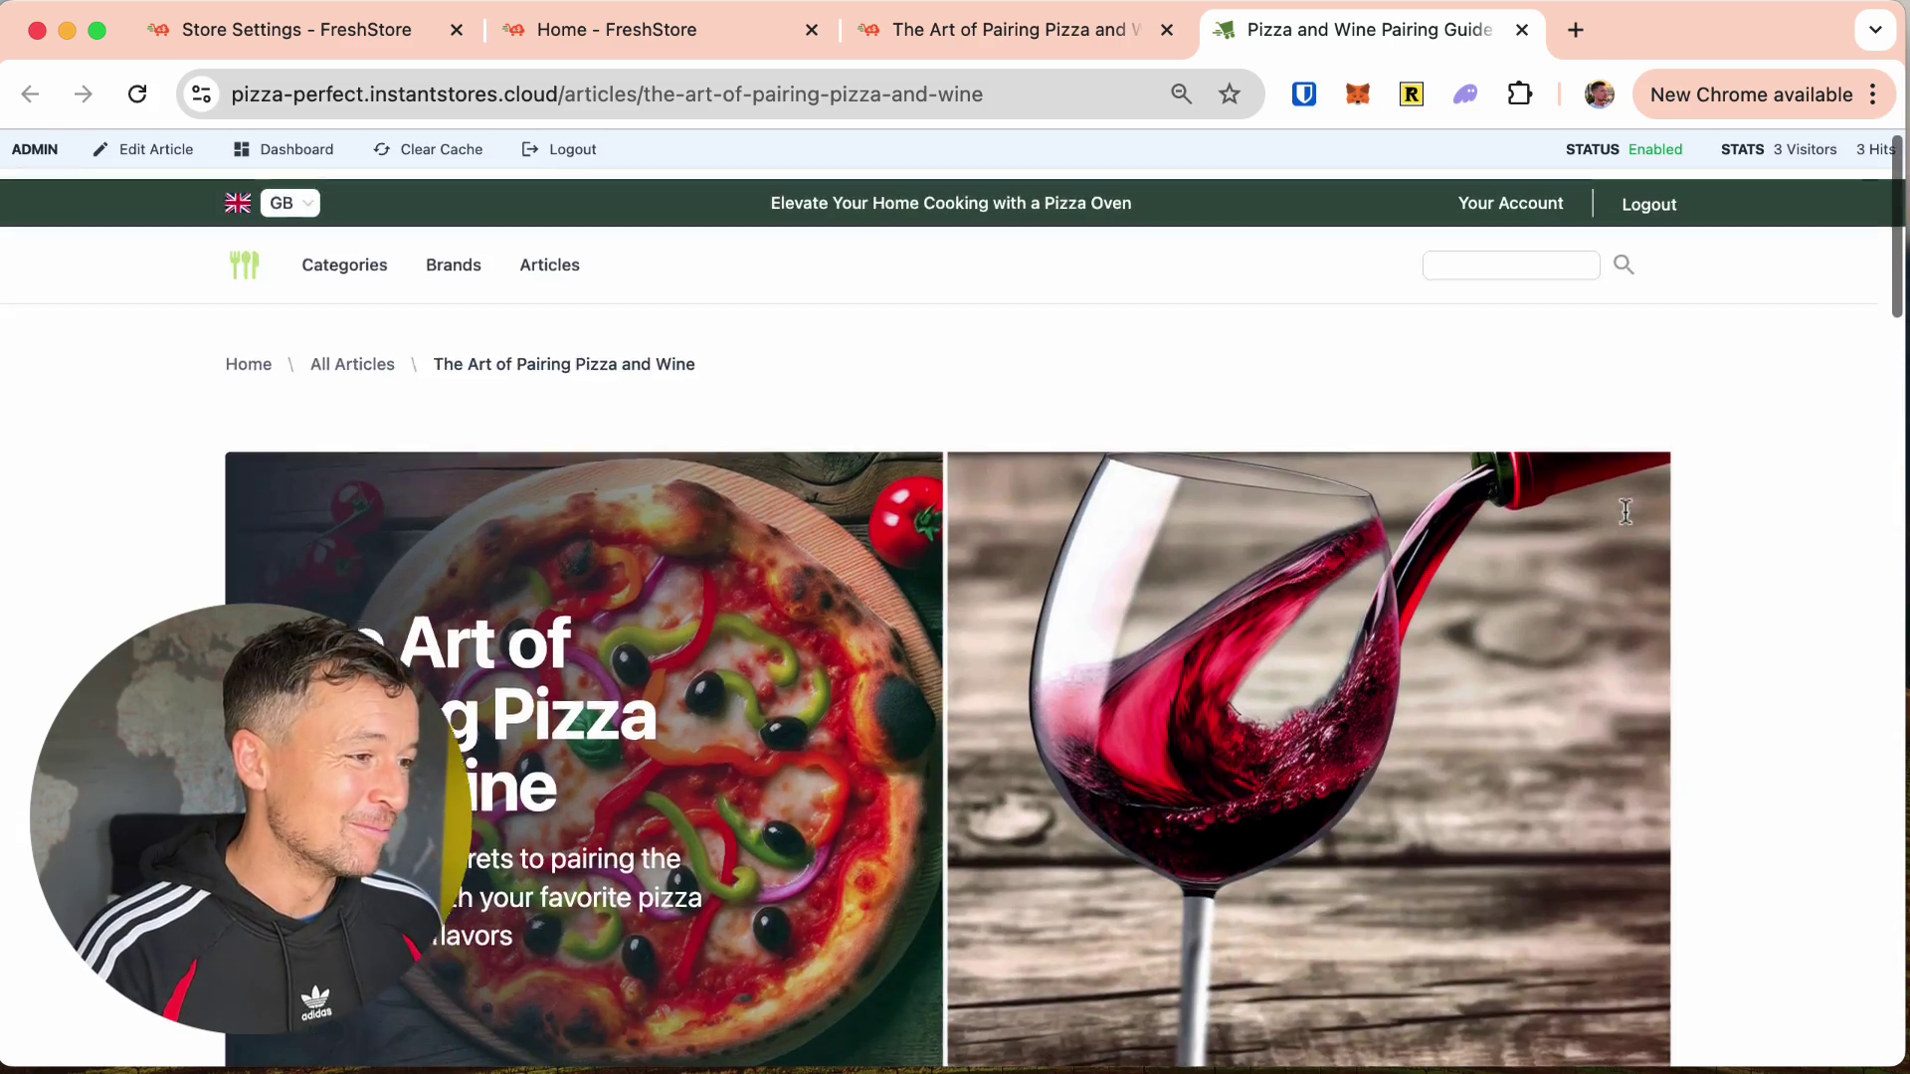
scroll(1331, 427, "down", 2)
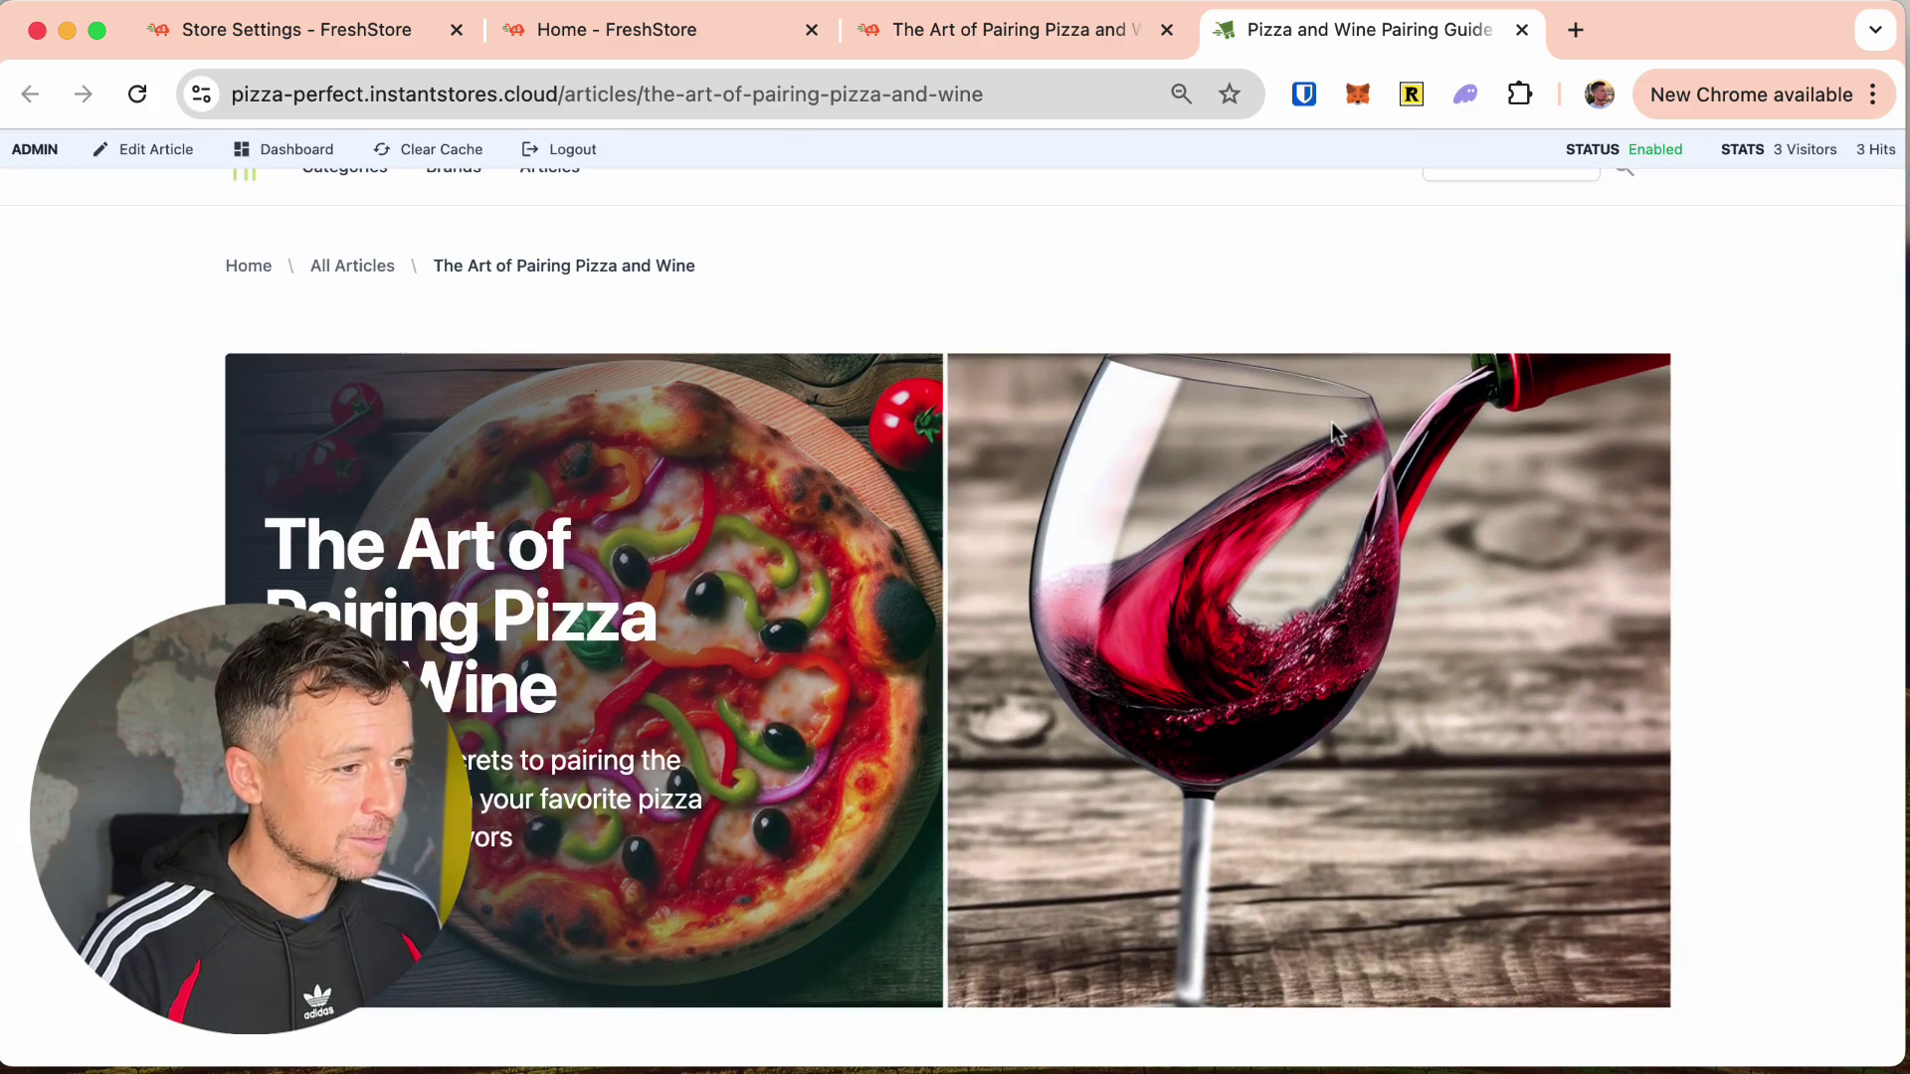
scroll(1333, 421, "down", 9)
scroll(1333, 422, "up", 8)
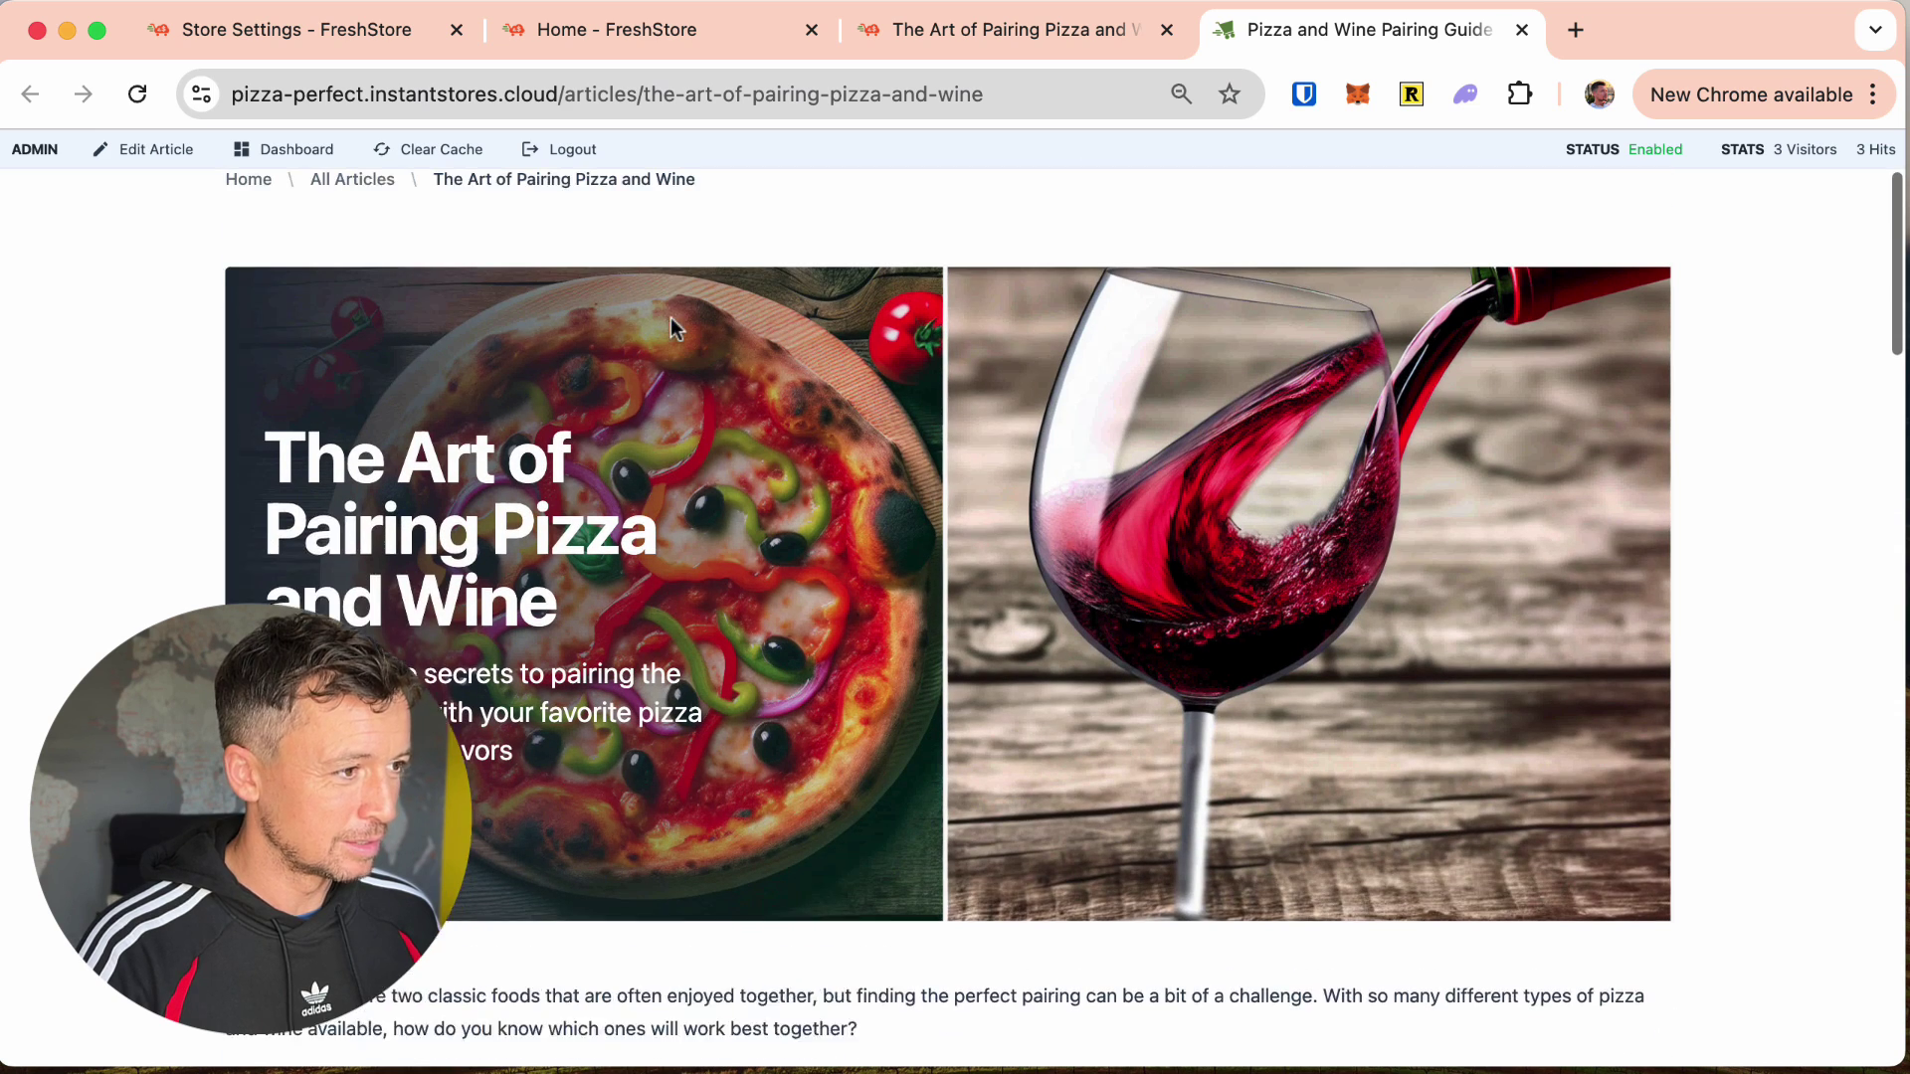
scroll(675, 328, "up", 2)
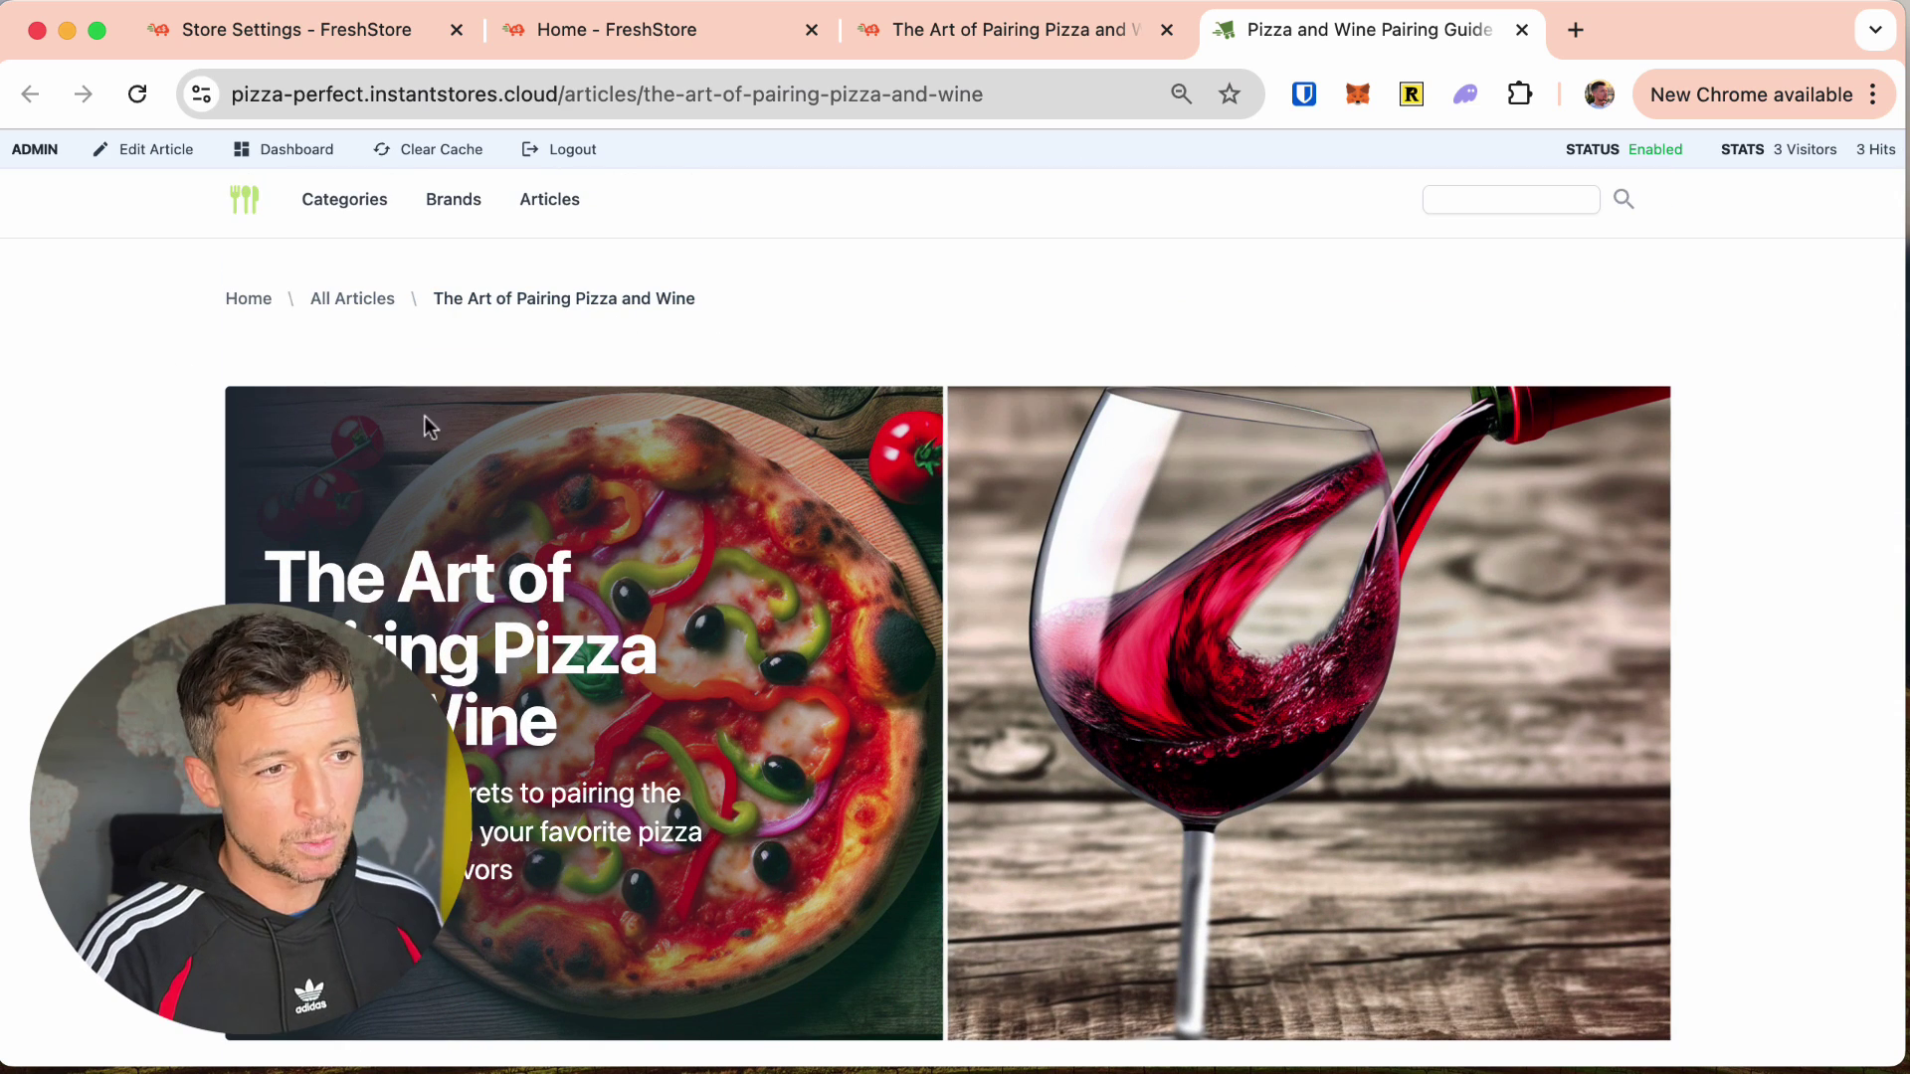
Step: Open the public All Articles listing in a tab, then return to the article admin
left_click(339, 301)
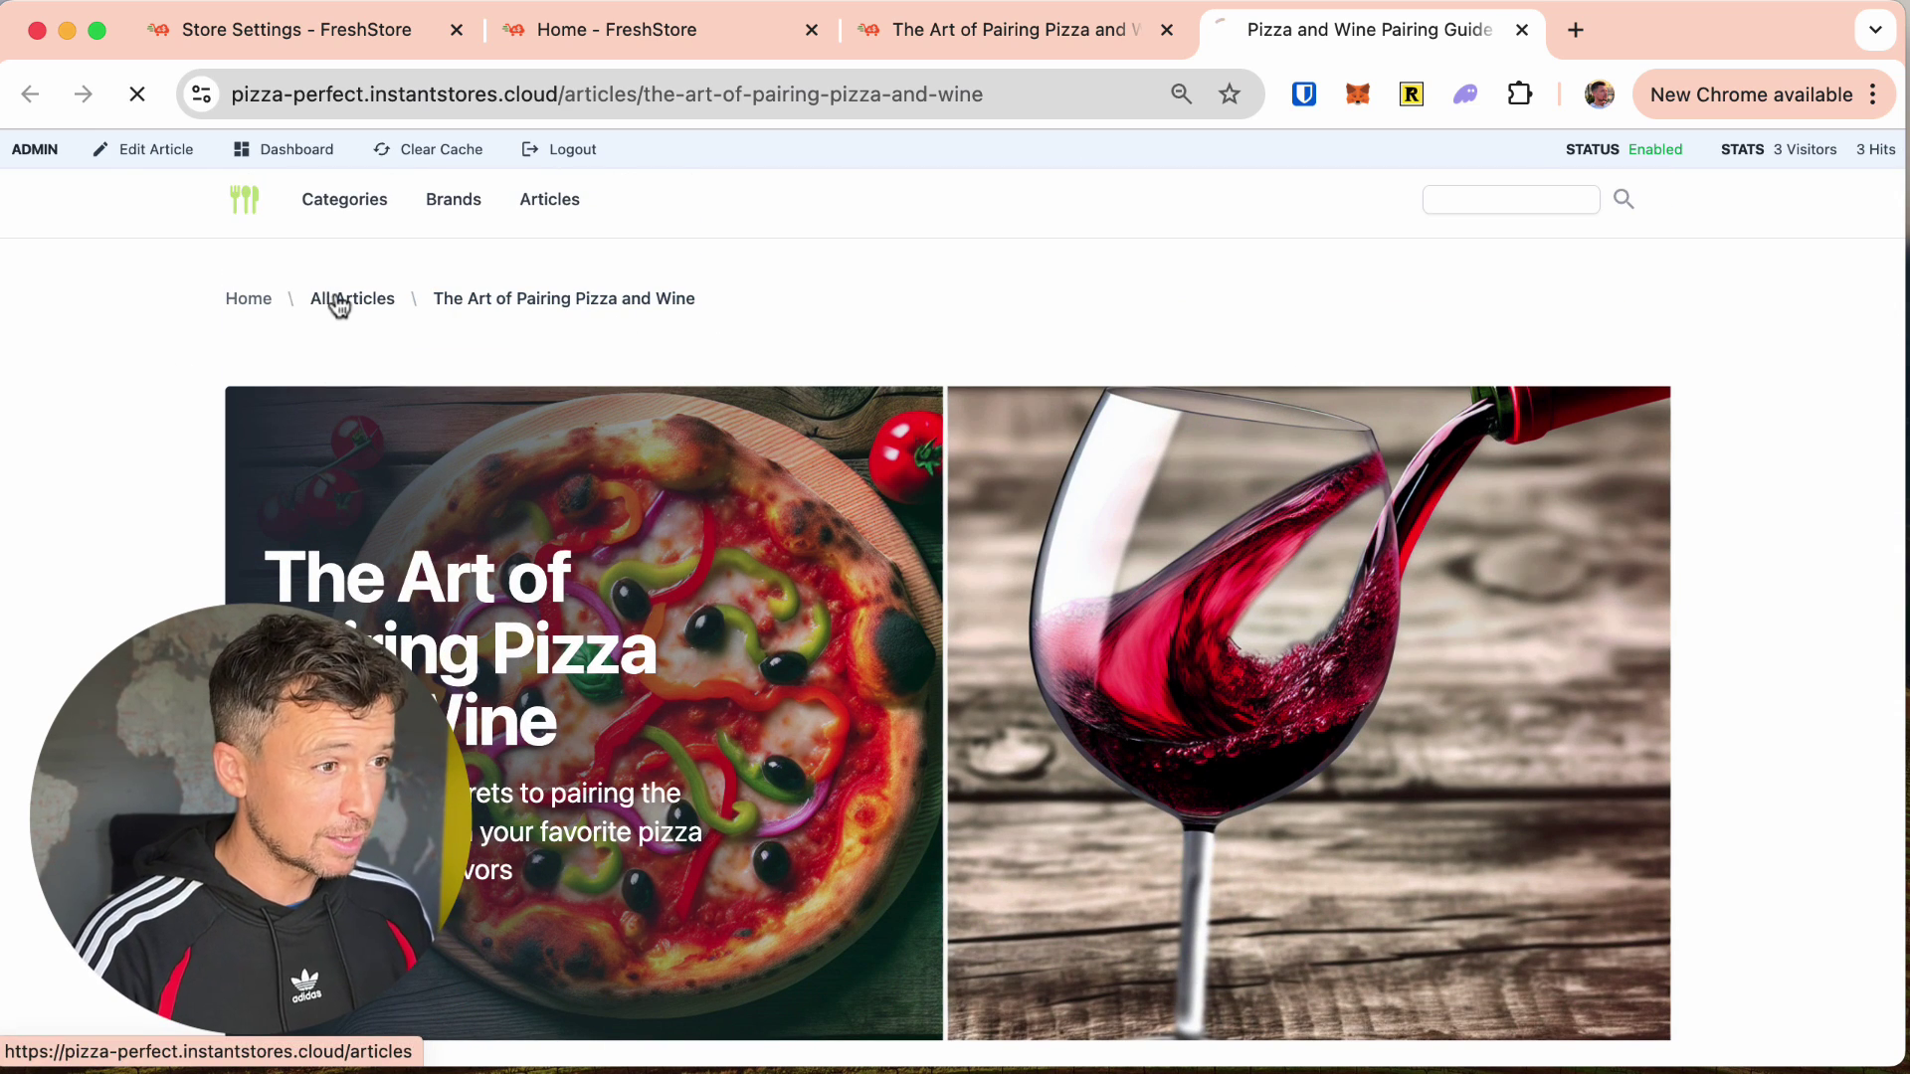
key("ctrl+shift+Tab")
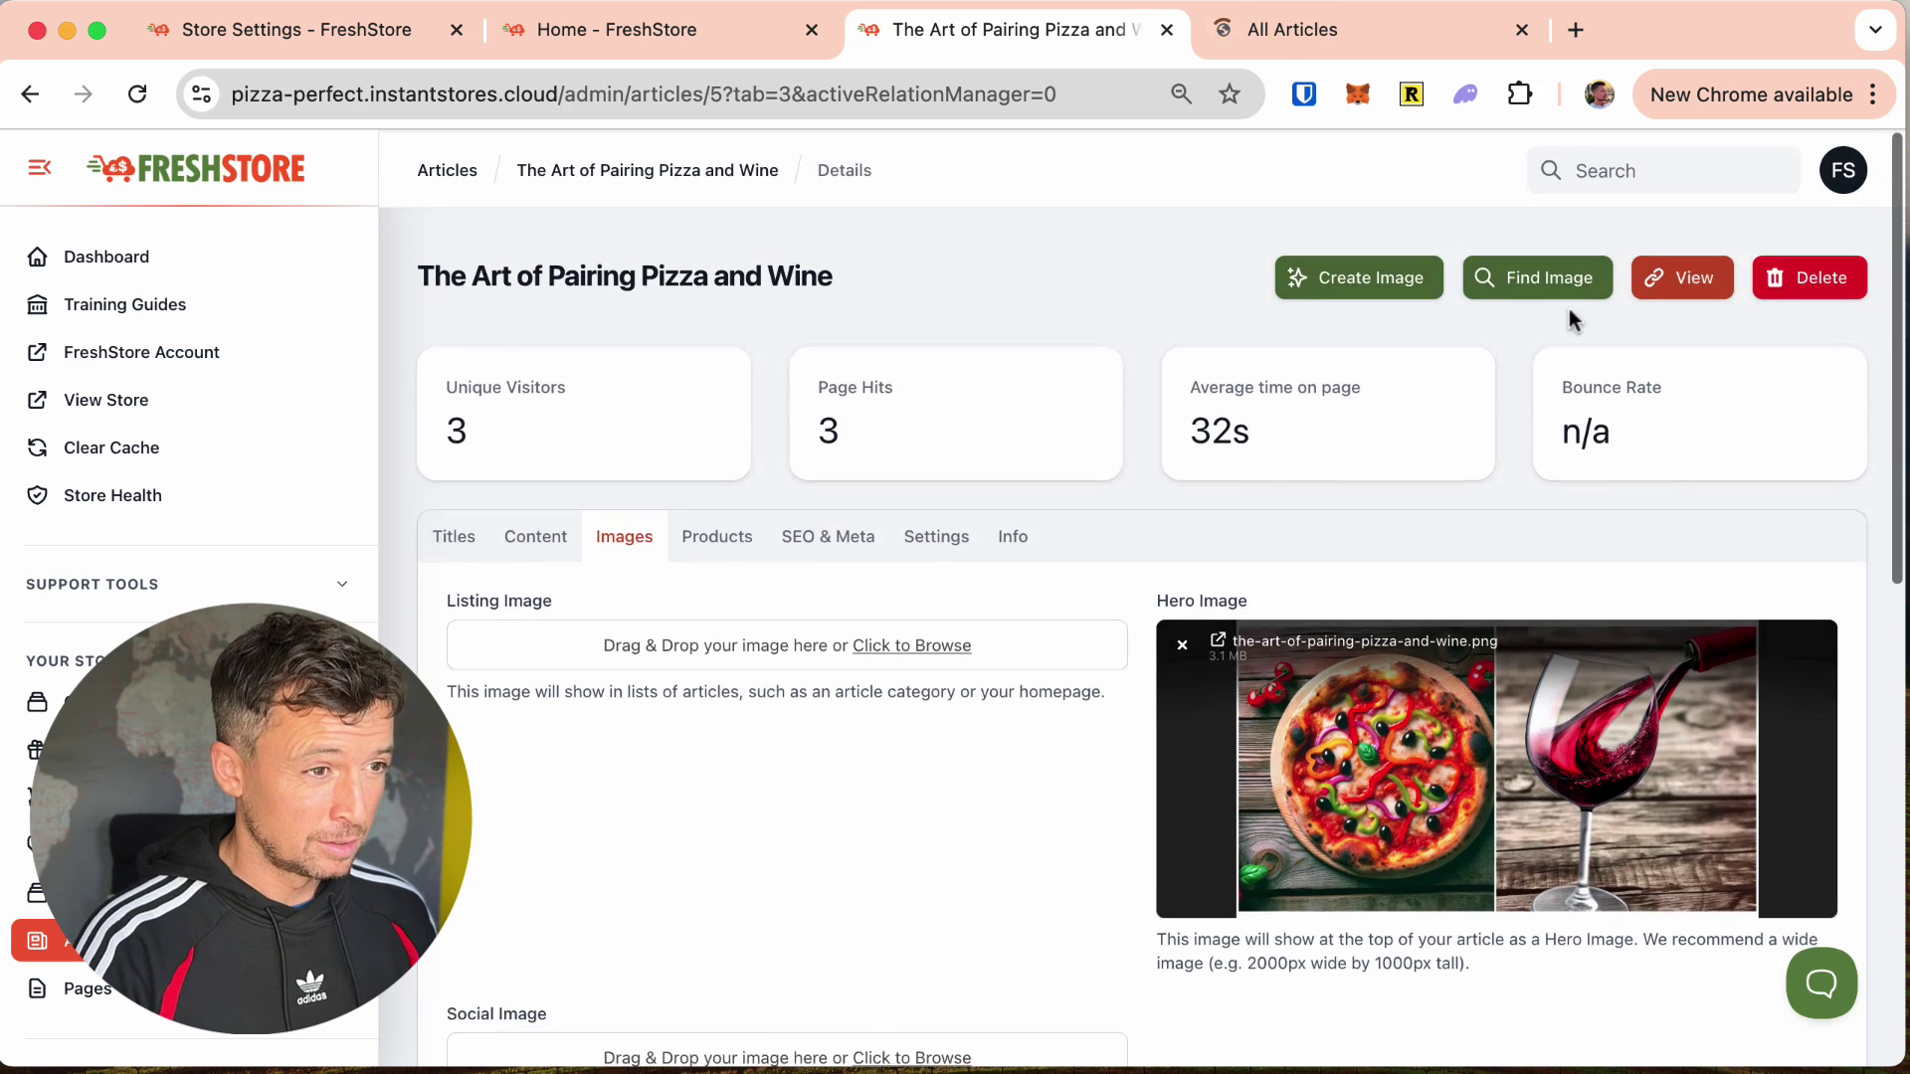
key("ctrl+Tab")
scroll(515, 596, "down", 4)
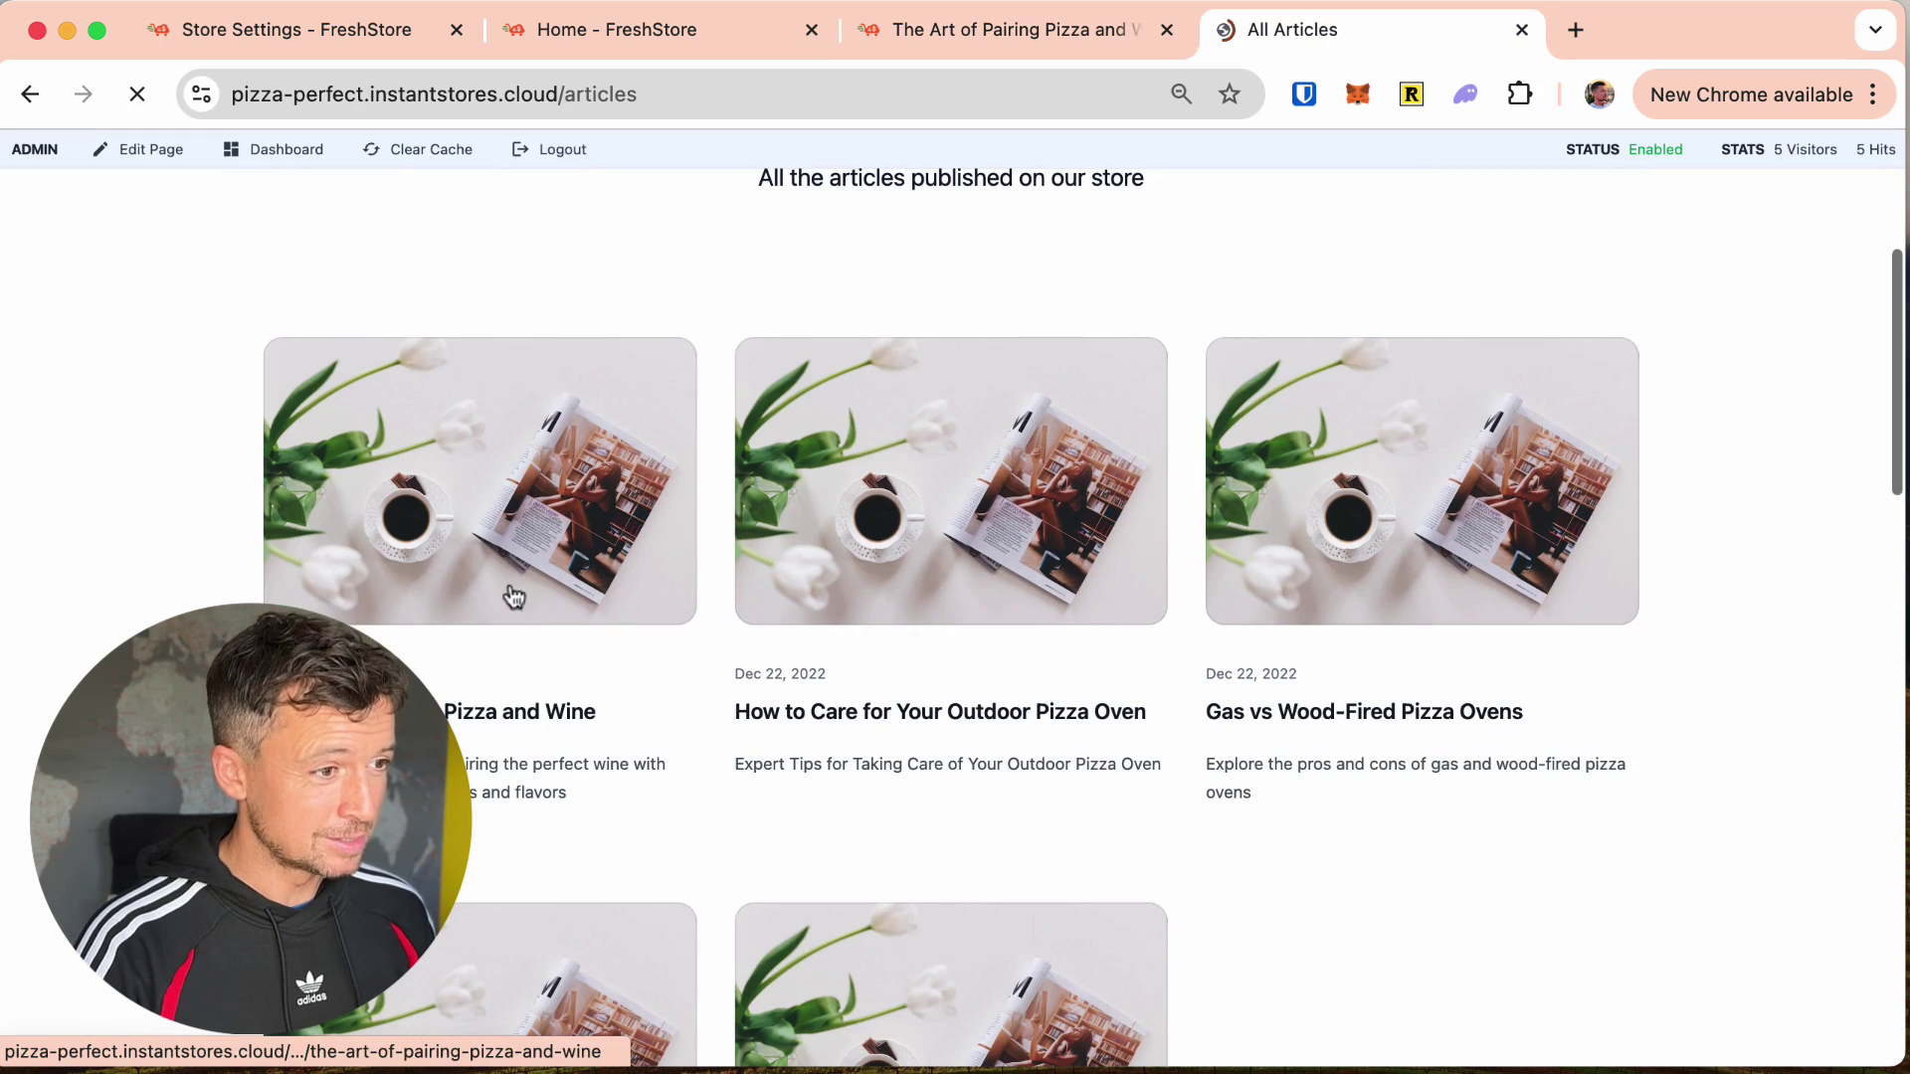
scroll(567, 767, "down", 2)
key("ctrl+shift+Tab")
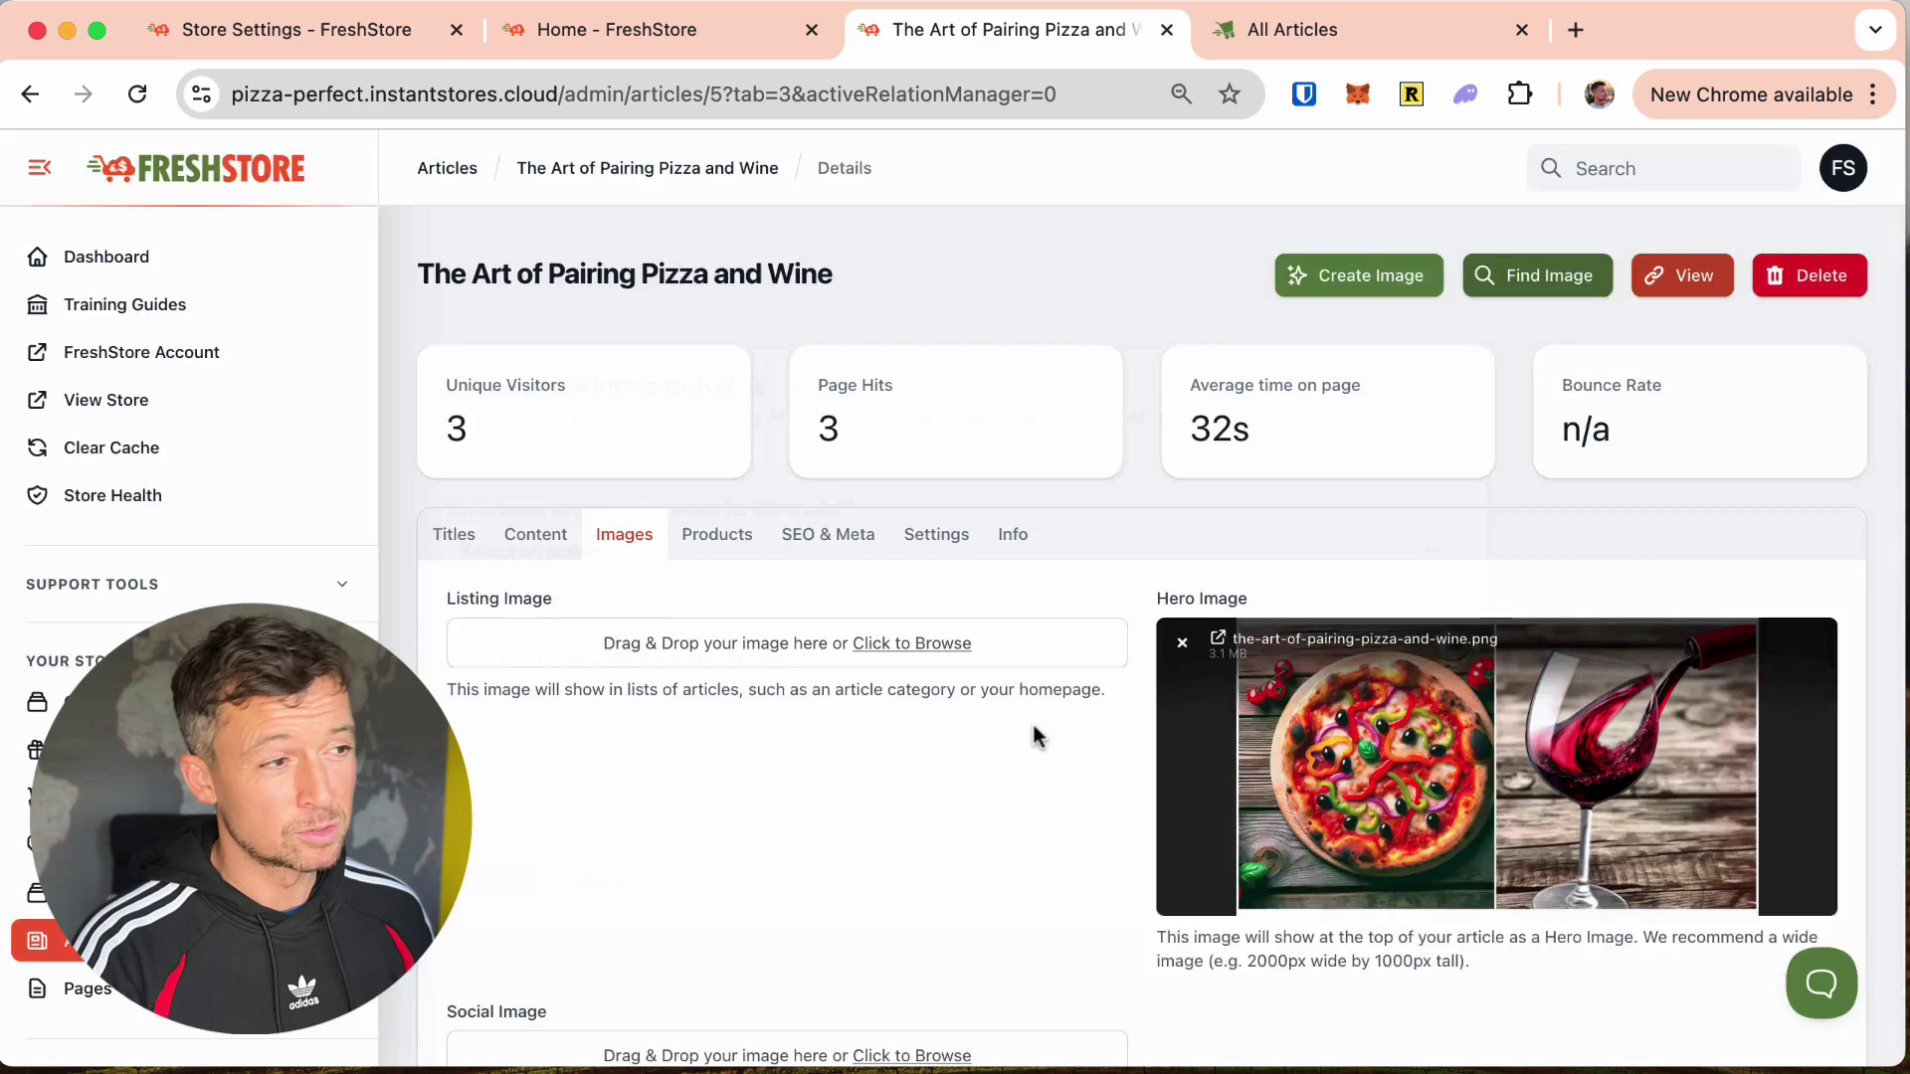
Step: Submit a Vivid-style Listing Image for the article and wait for it to generate
left_click(1359, 275)
left_click(669, 517)
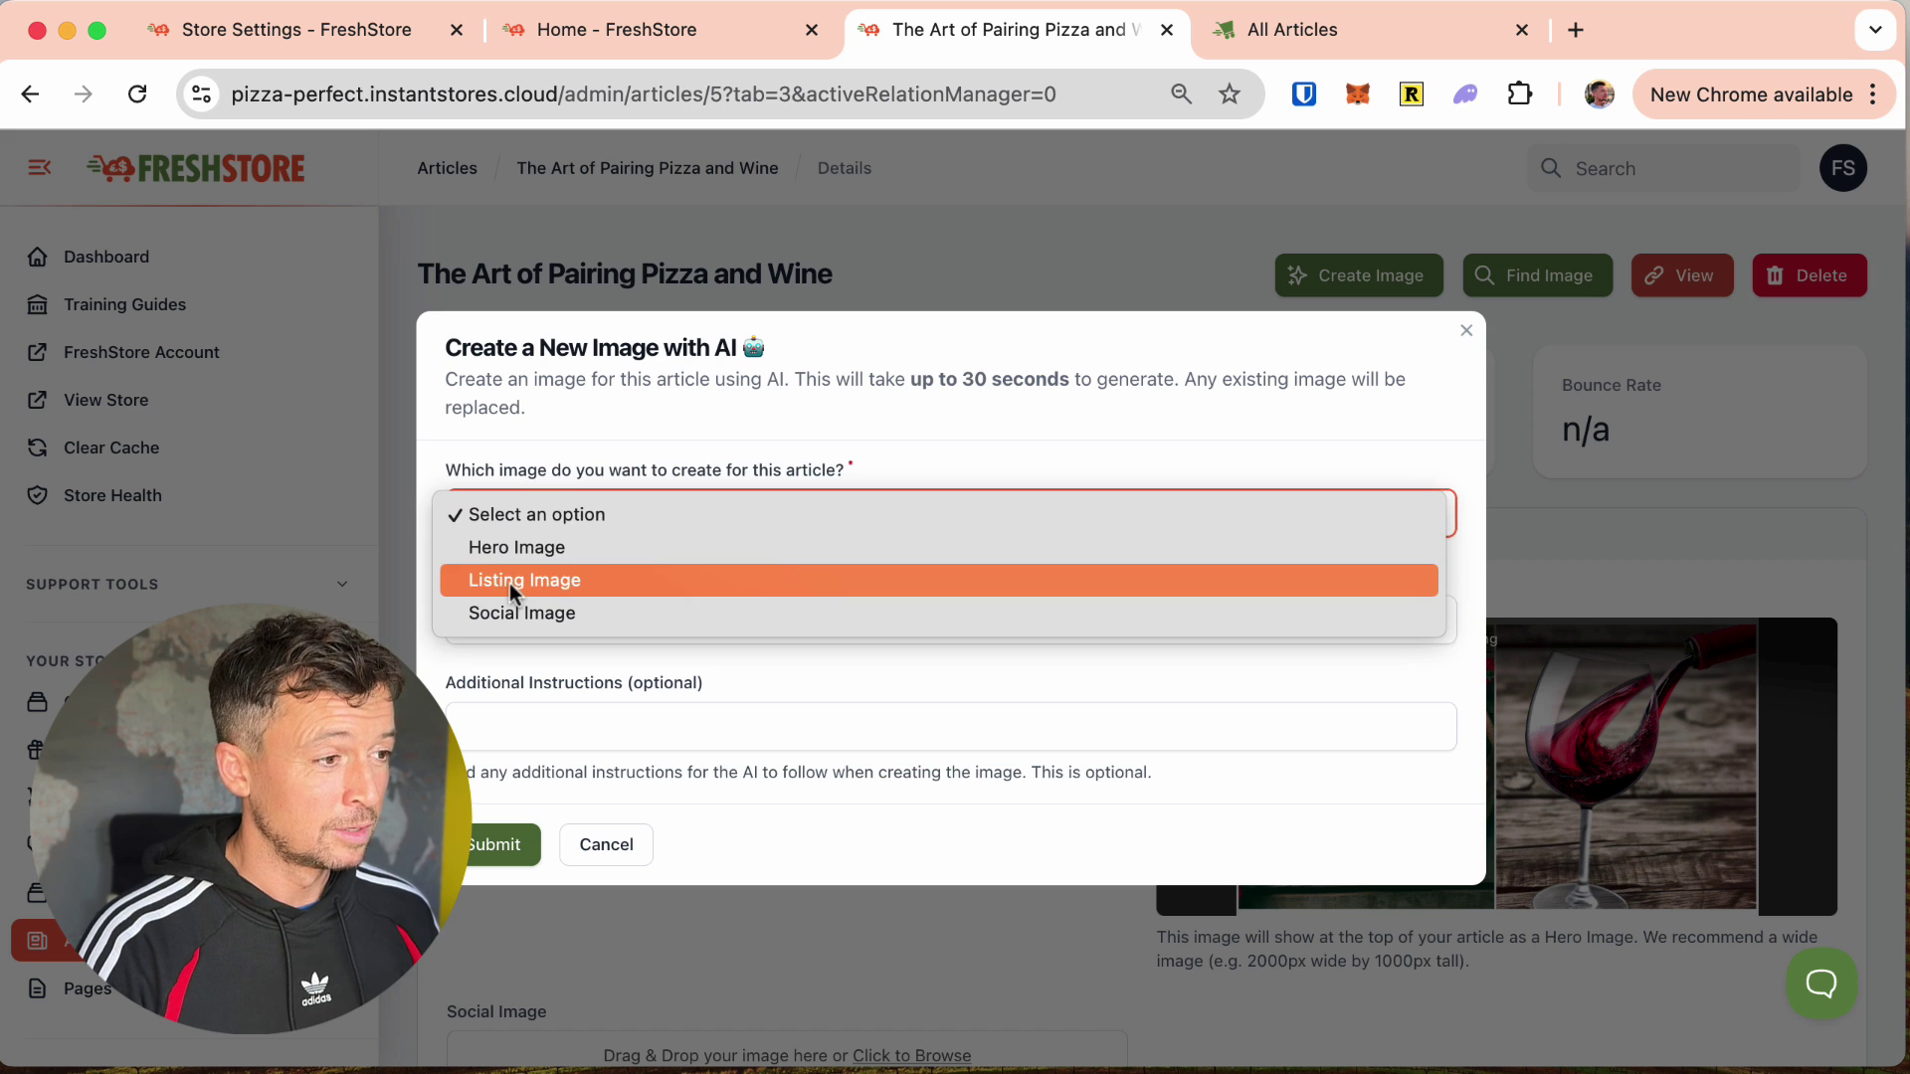
left_click(509, 583)
left_click(659, 618)
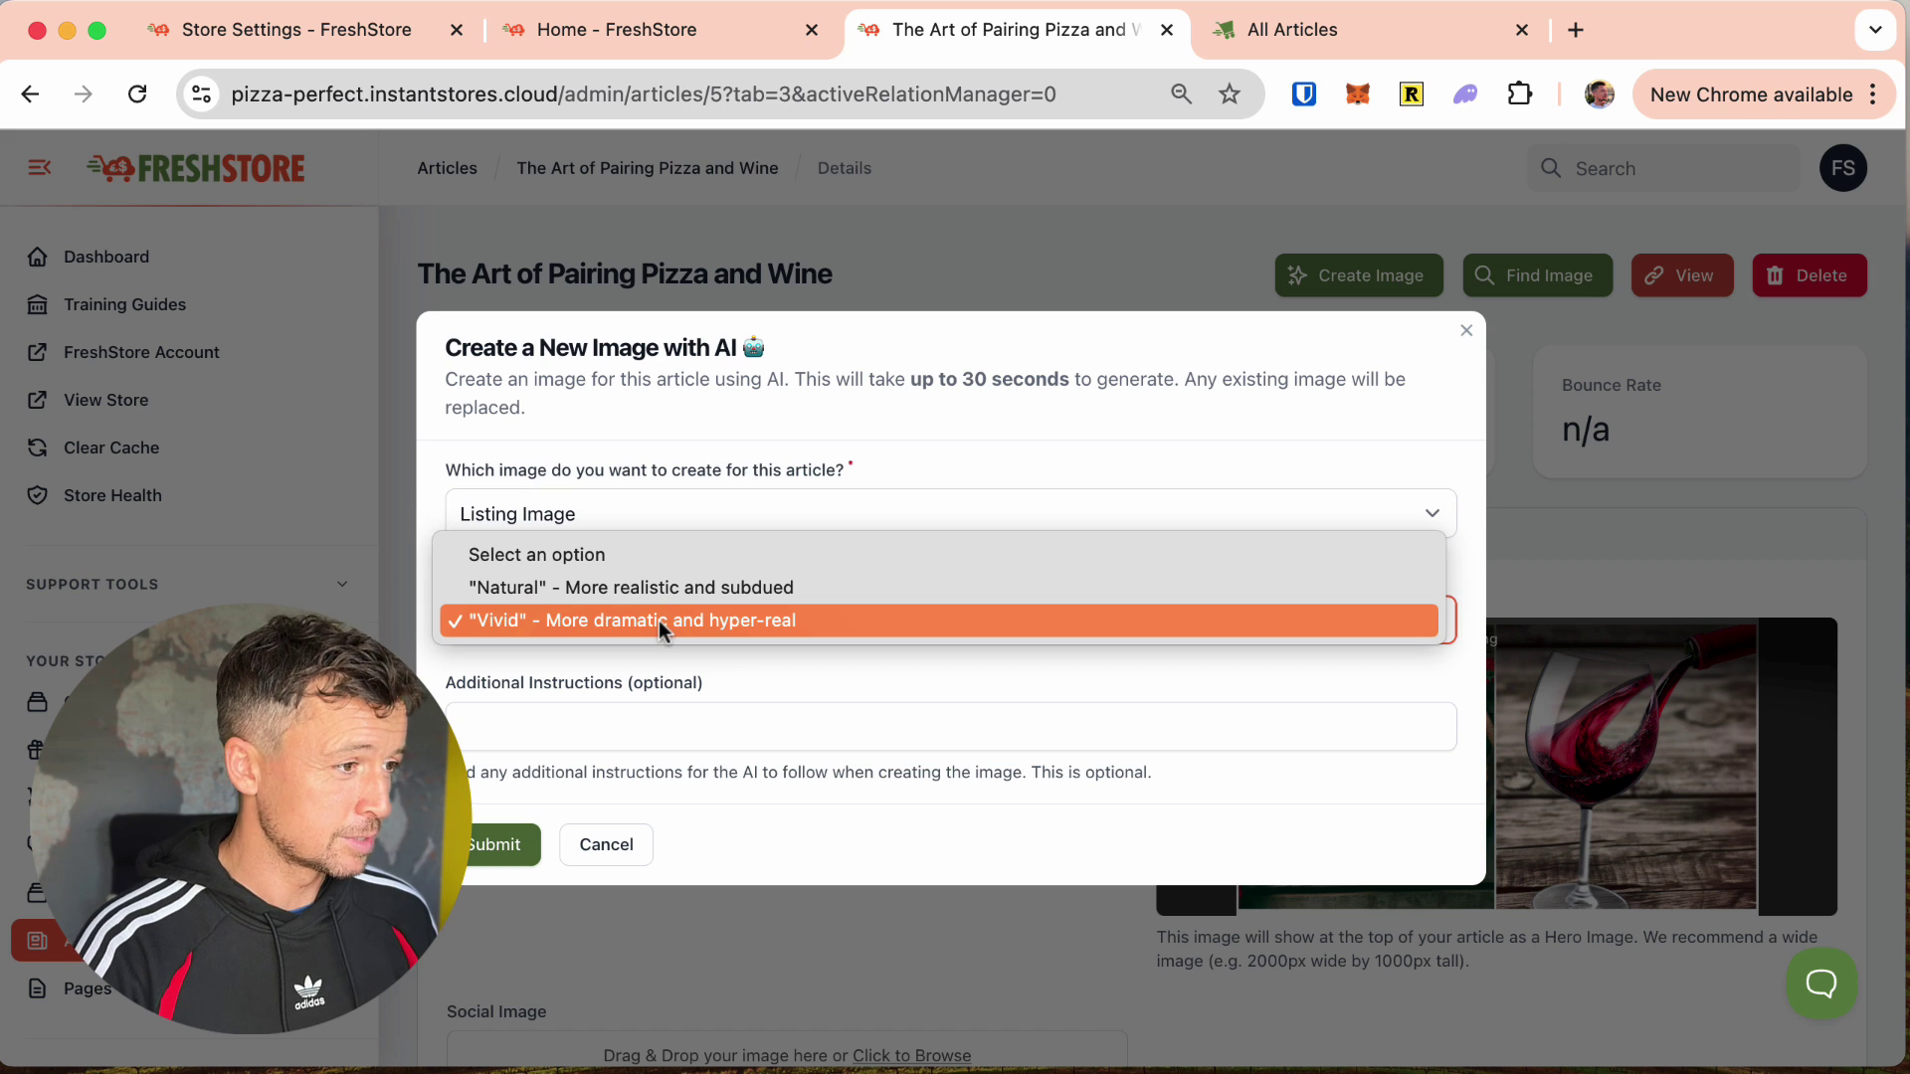
left_click(658, 619)
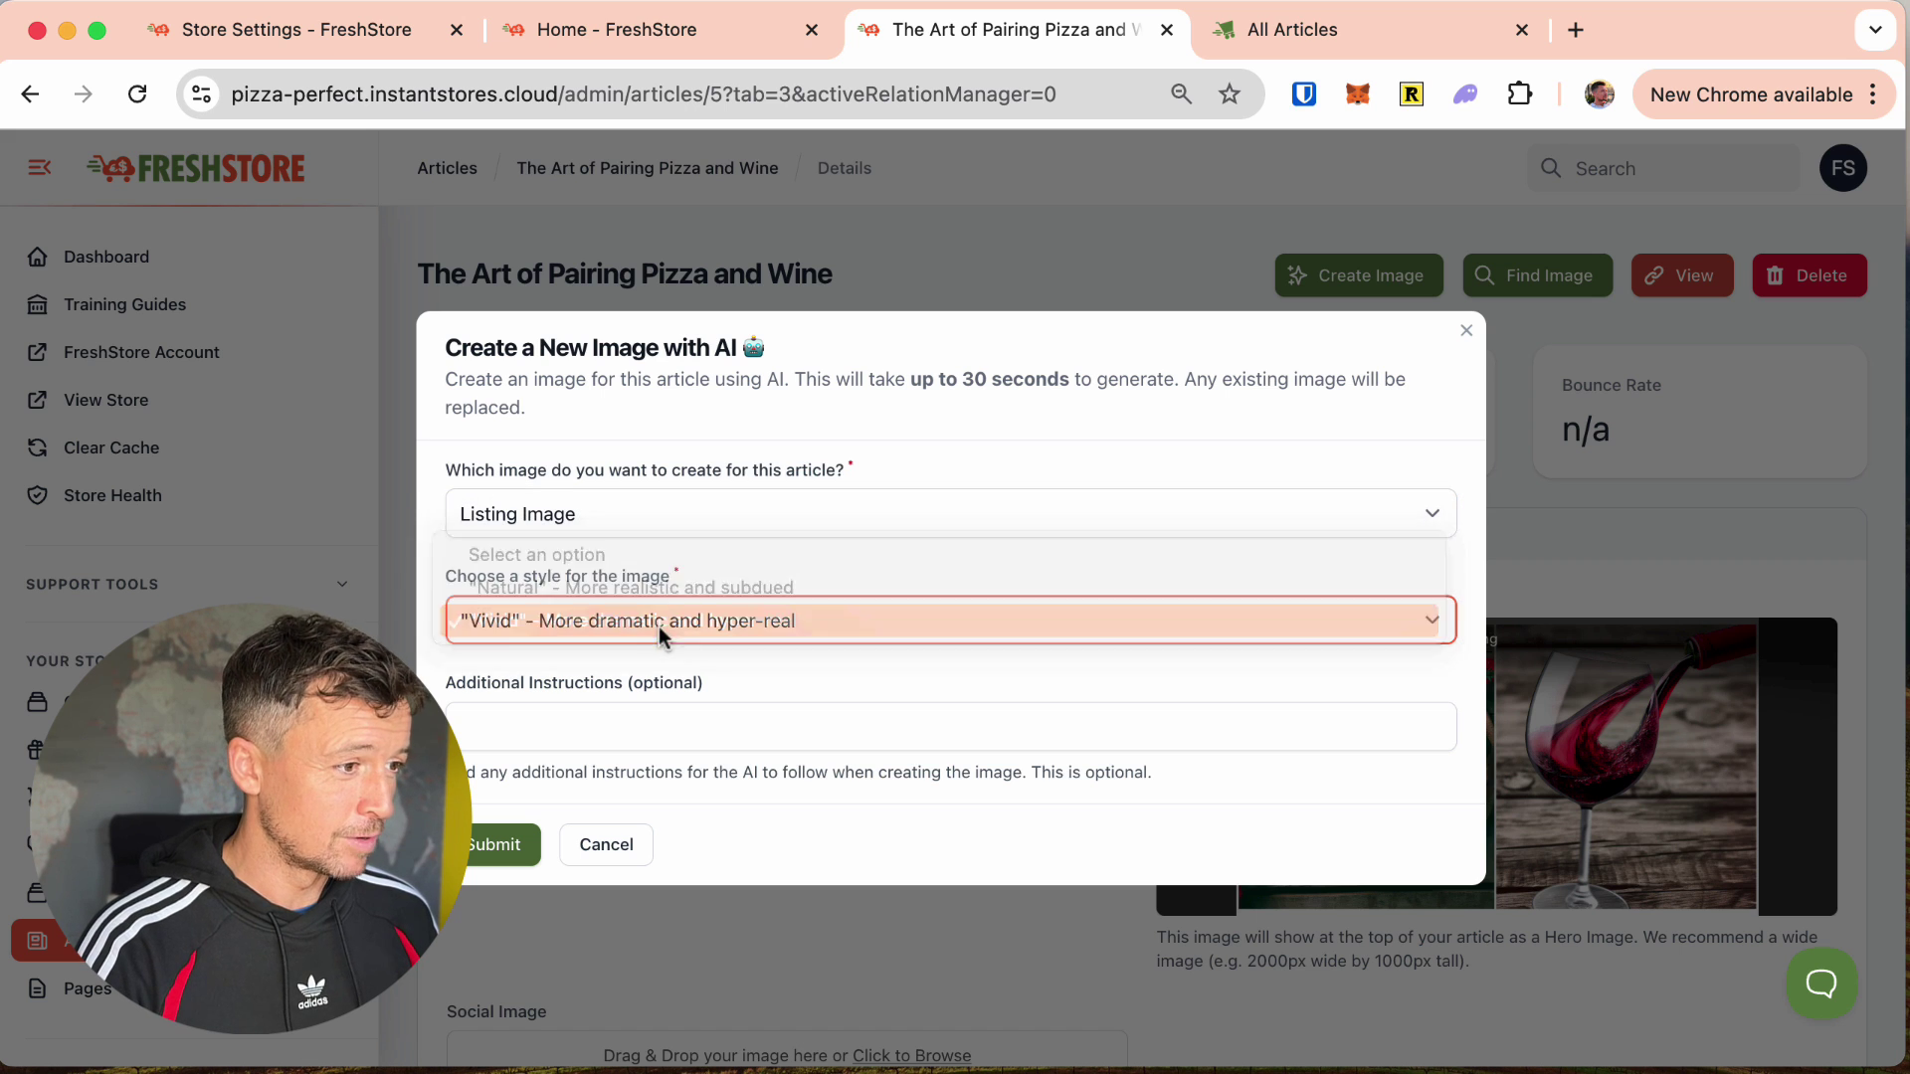
left_click(490, 841)
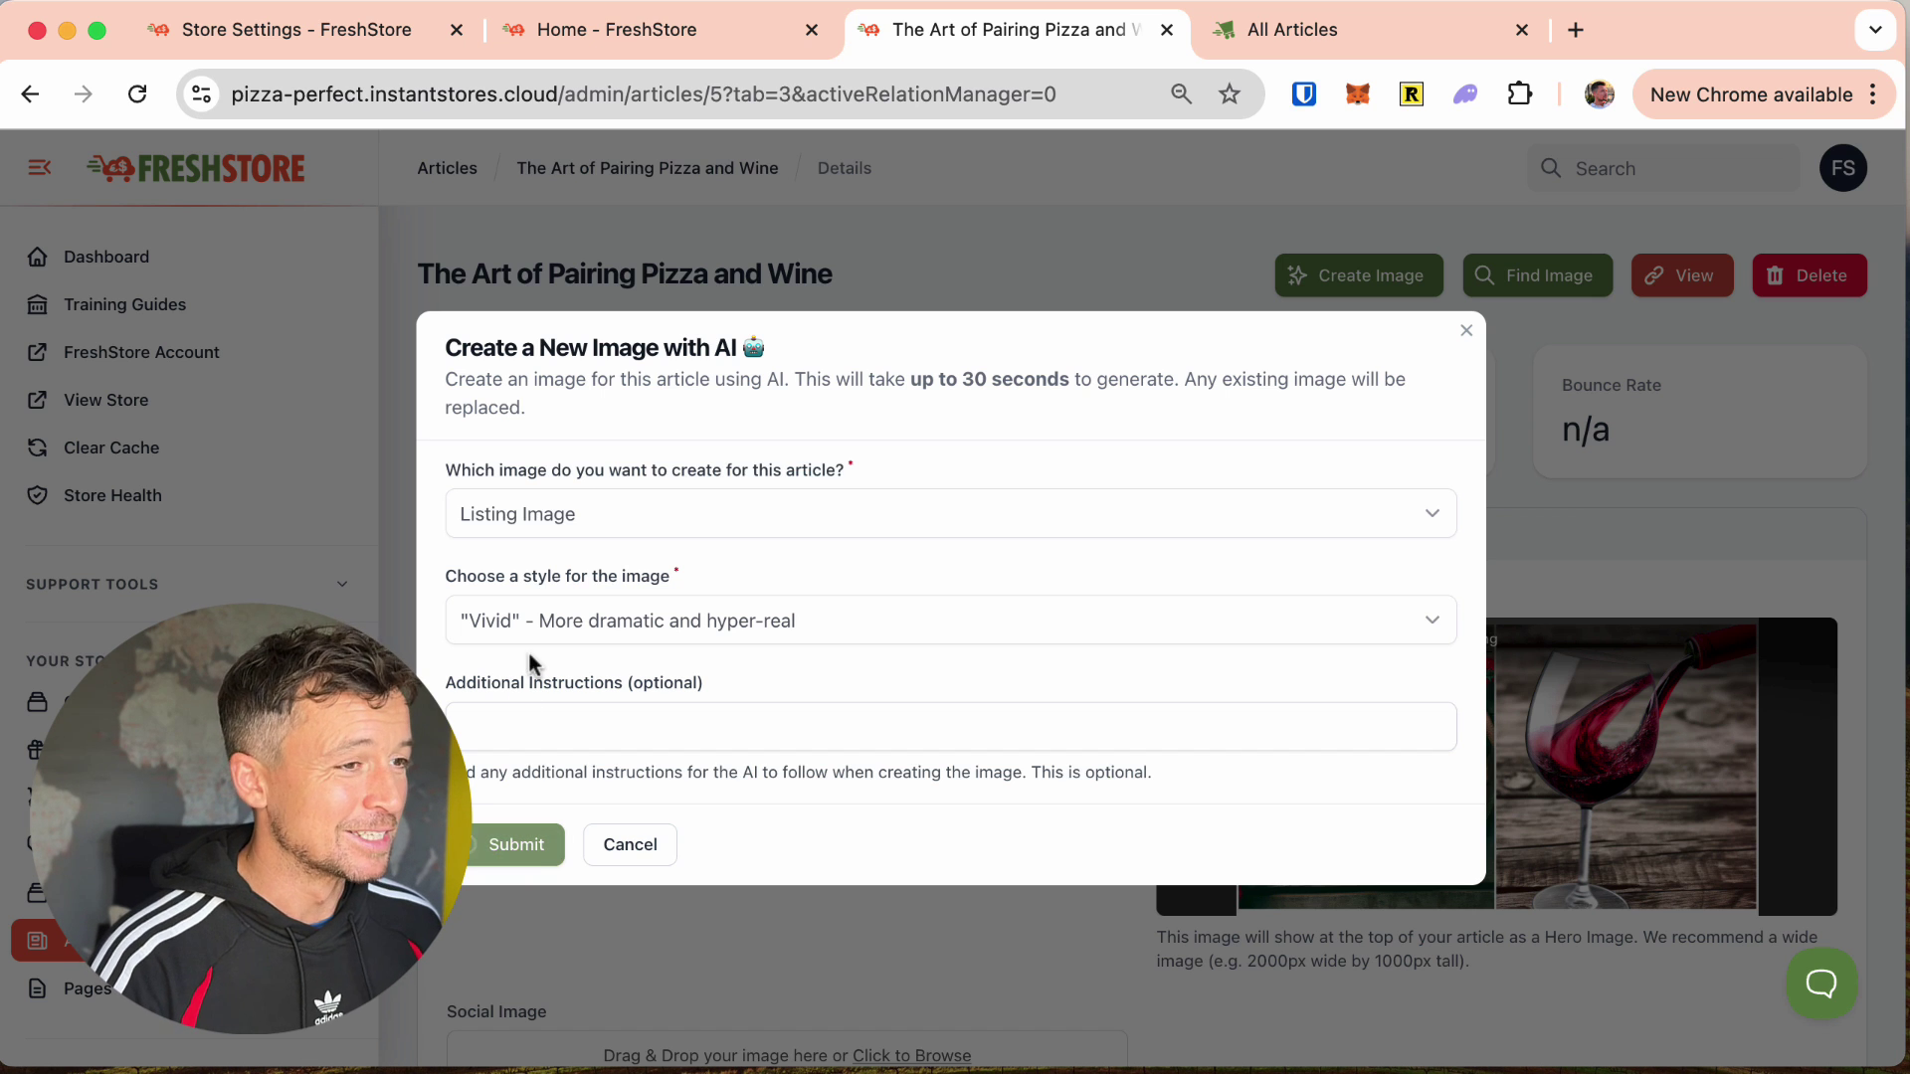
key("ctrl+Tab")
key("ctrl+shift+Tab")
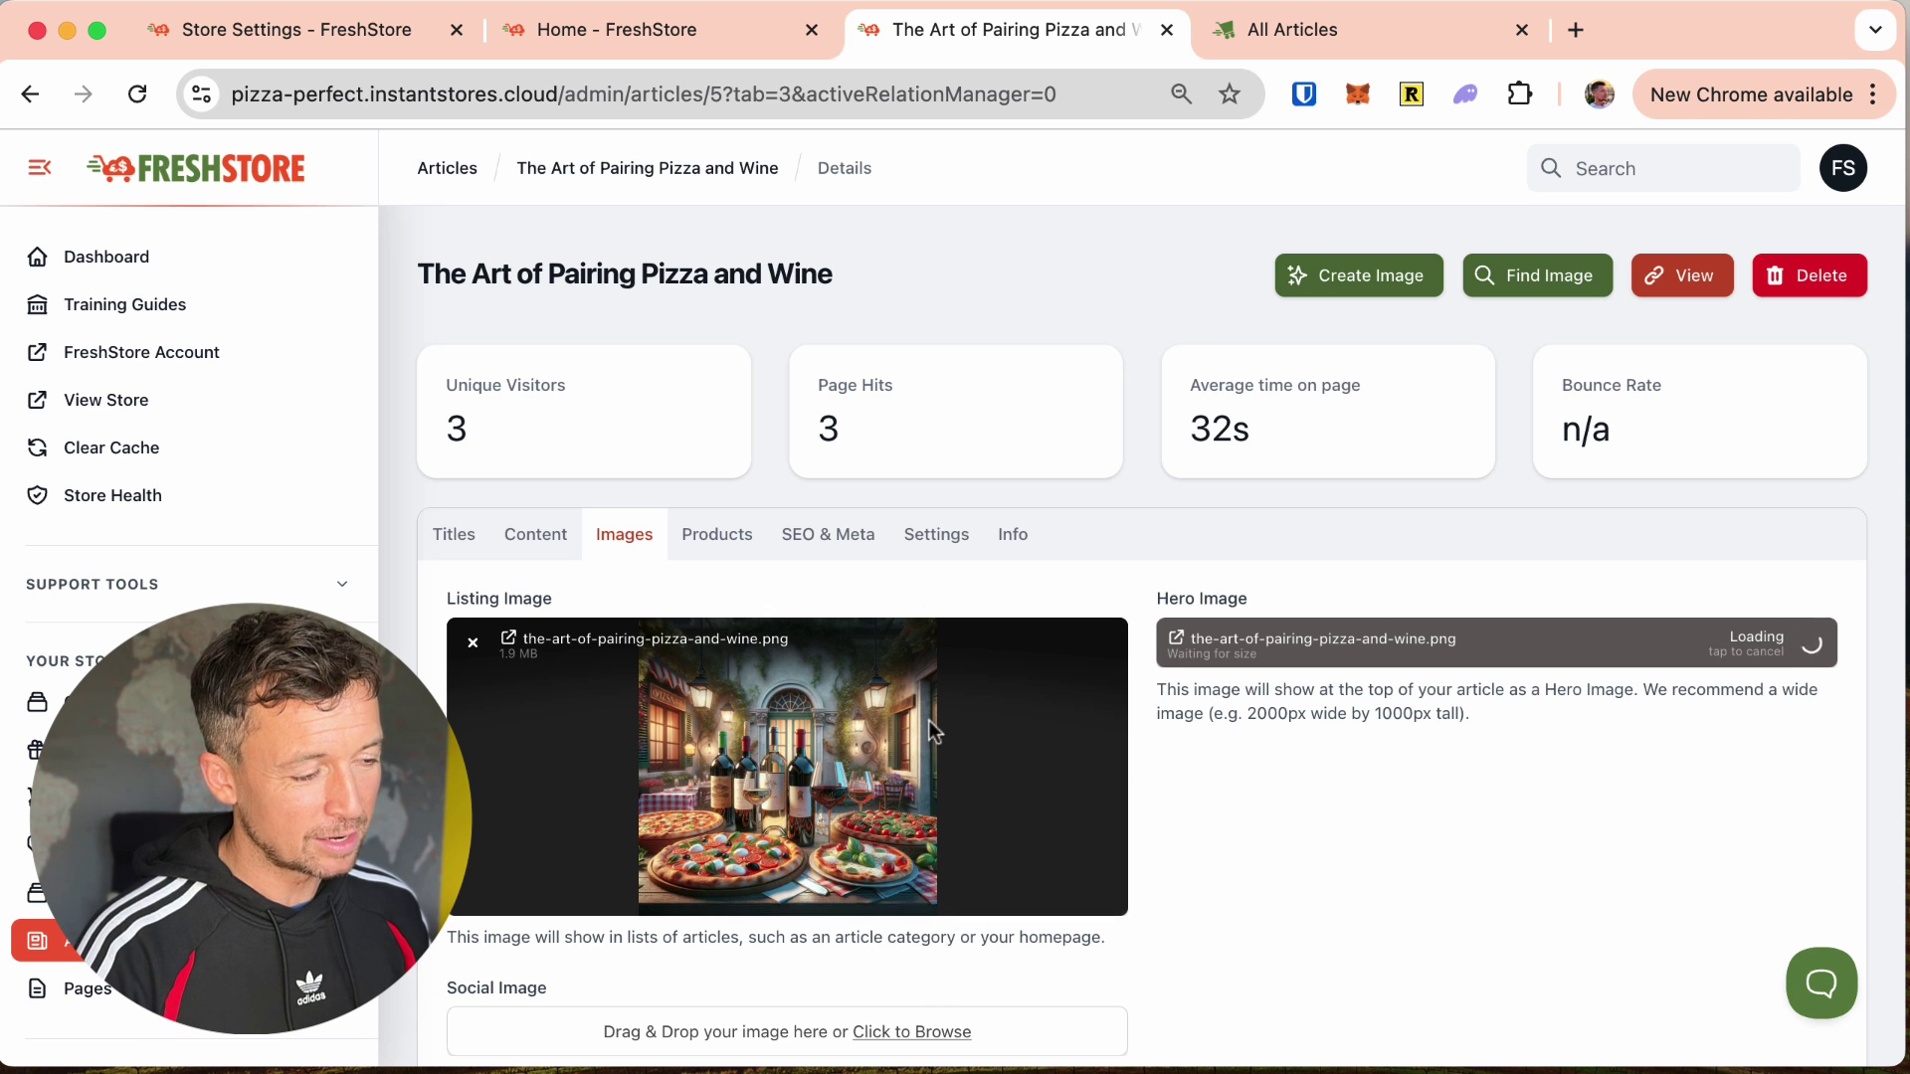
Step: Reload All Articles to see the café listing image on the card, then return to admin Images
key("ctrl+Tab")
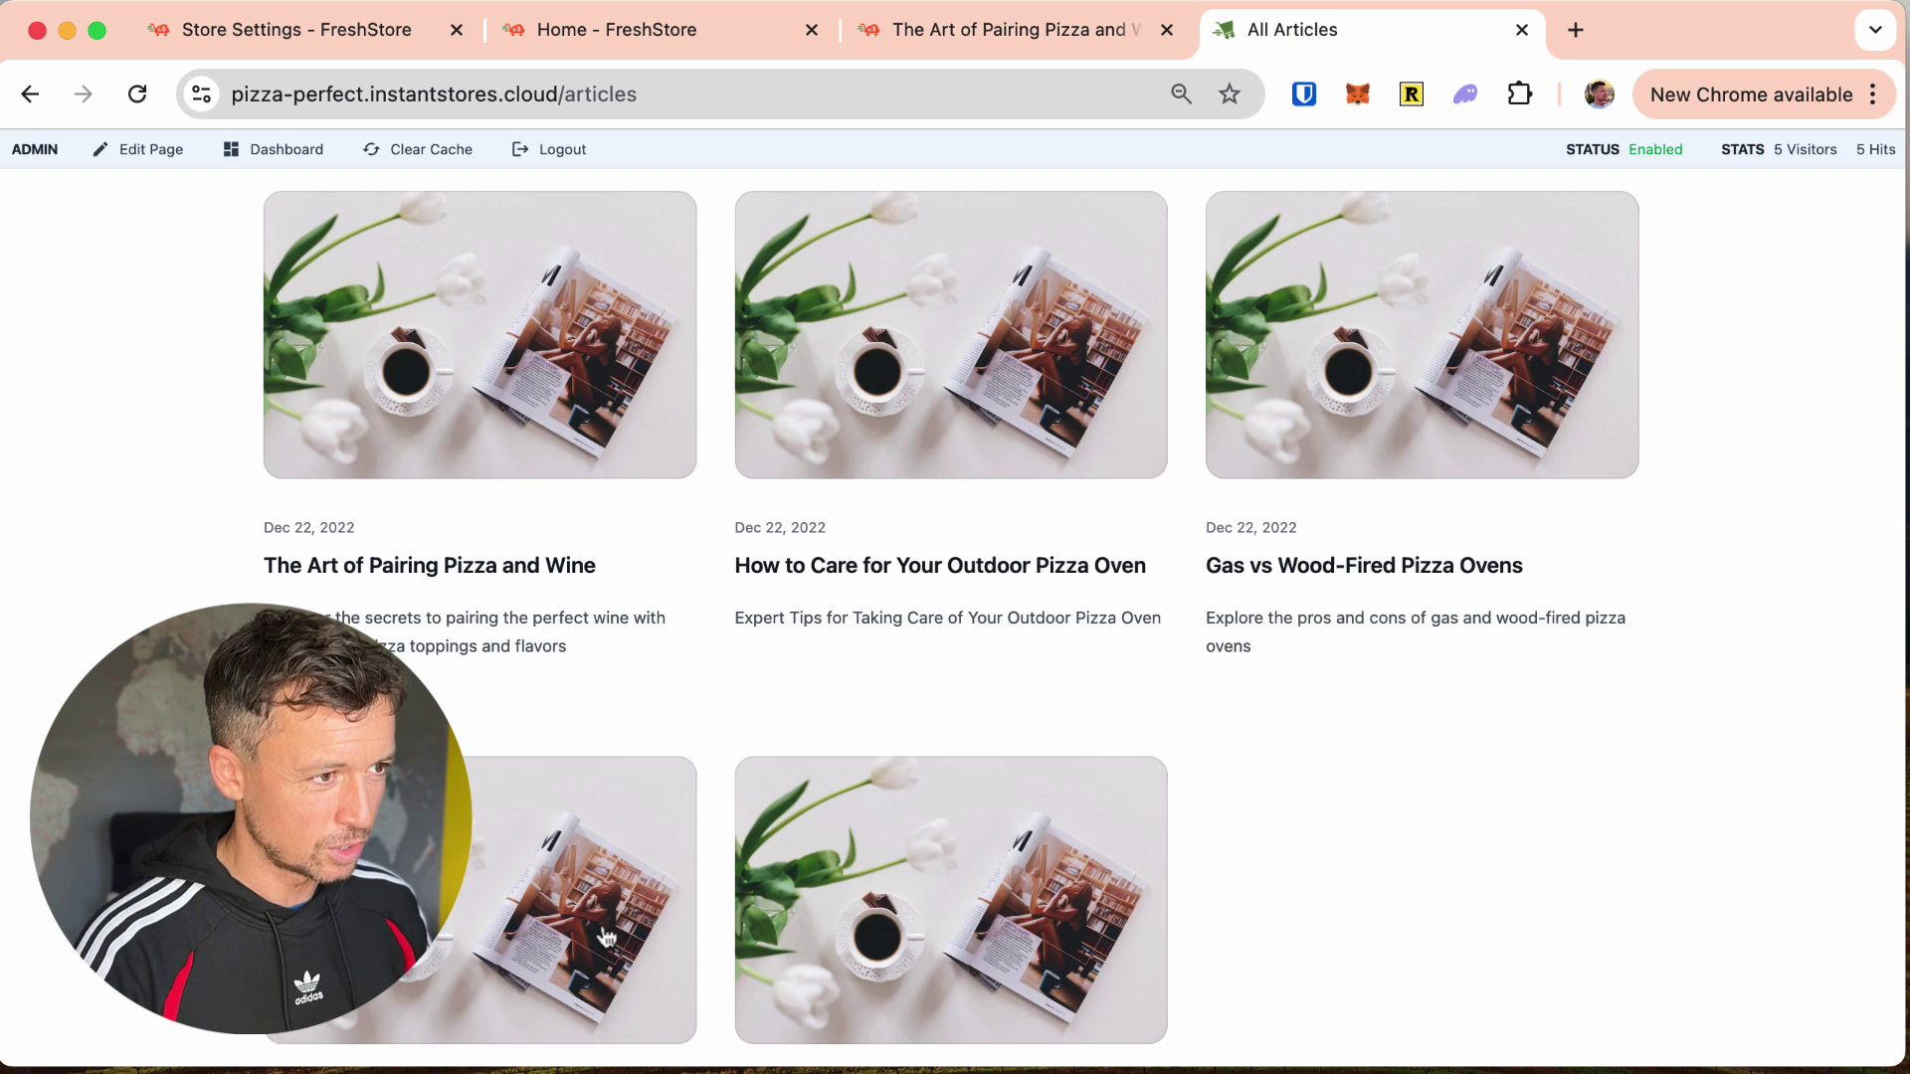
key("super+r")
key("ctrl+shift+Tab")
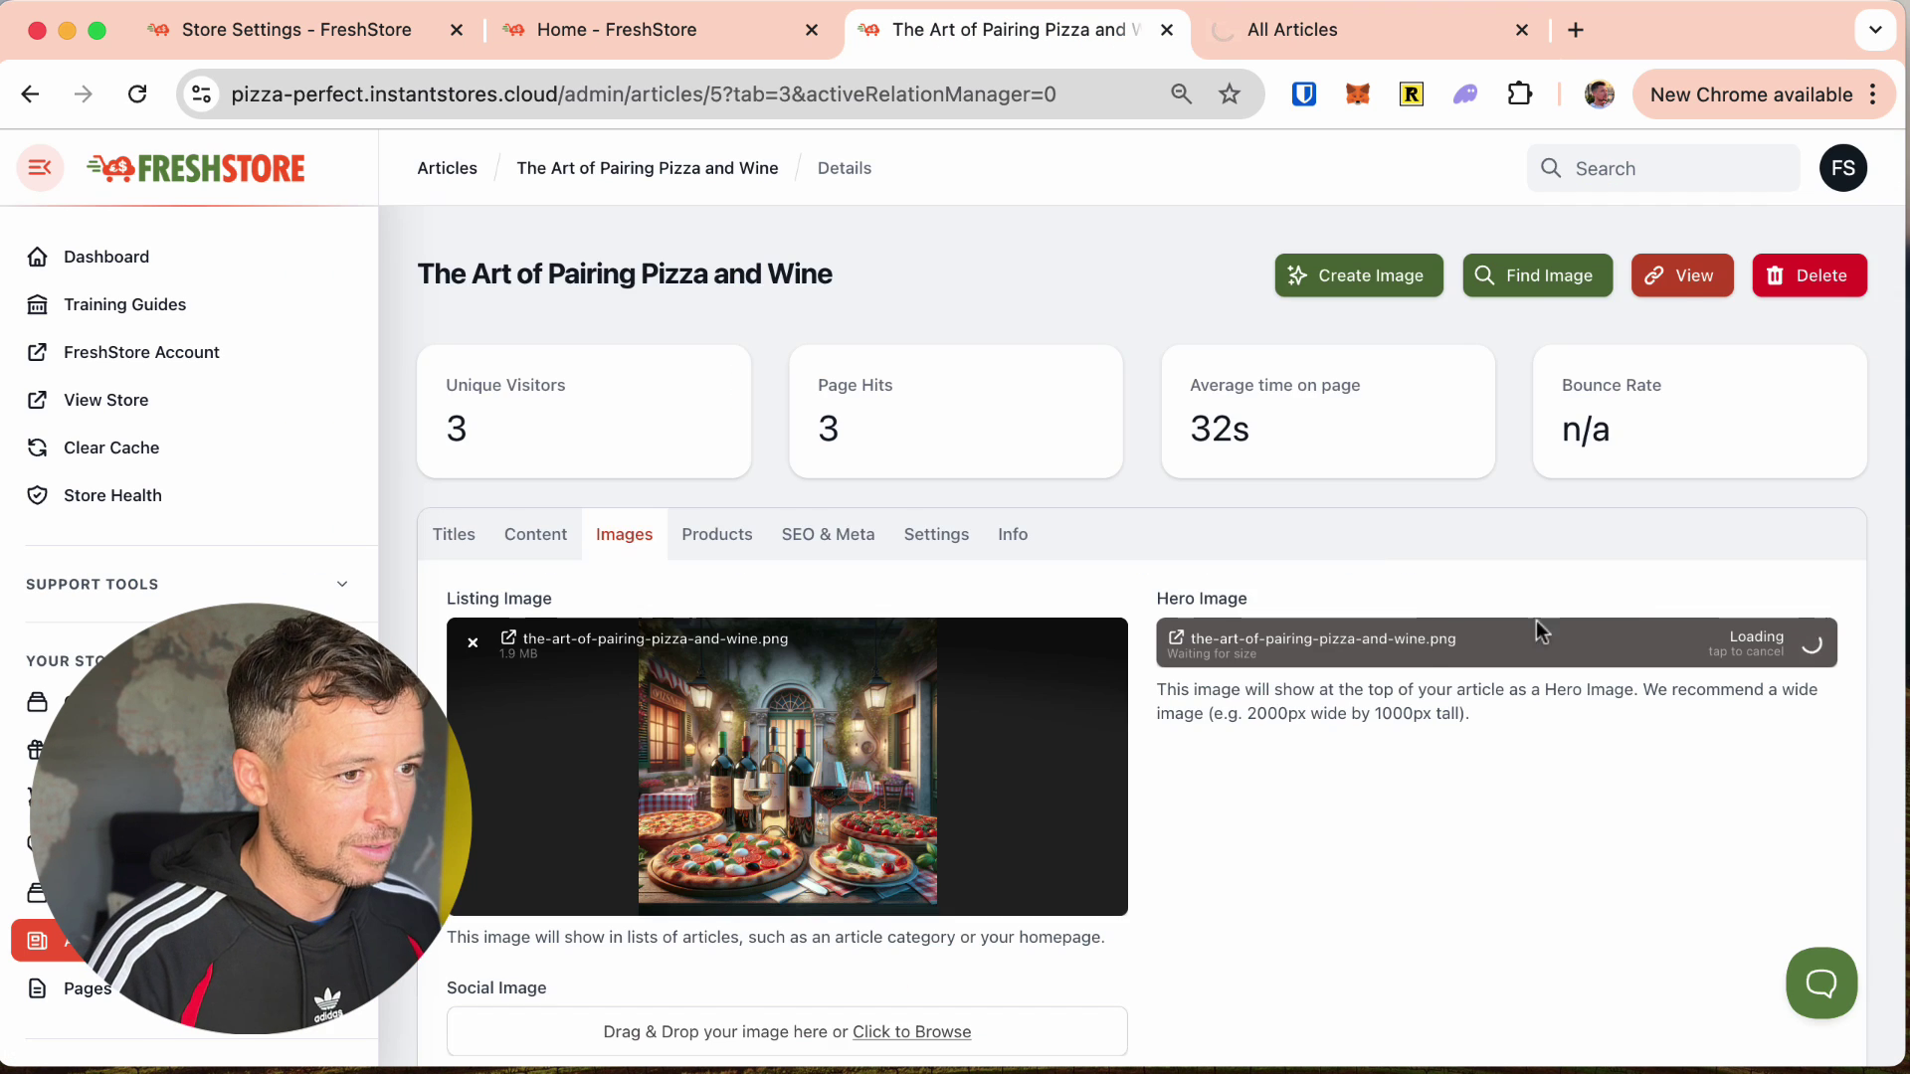
scroll(1611, 596, "down", 1)
key("ctrl+Tab")
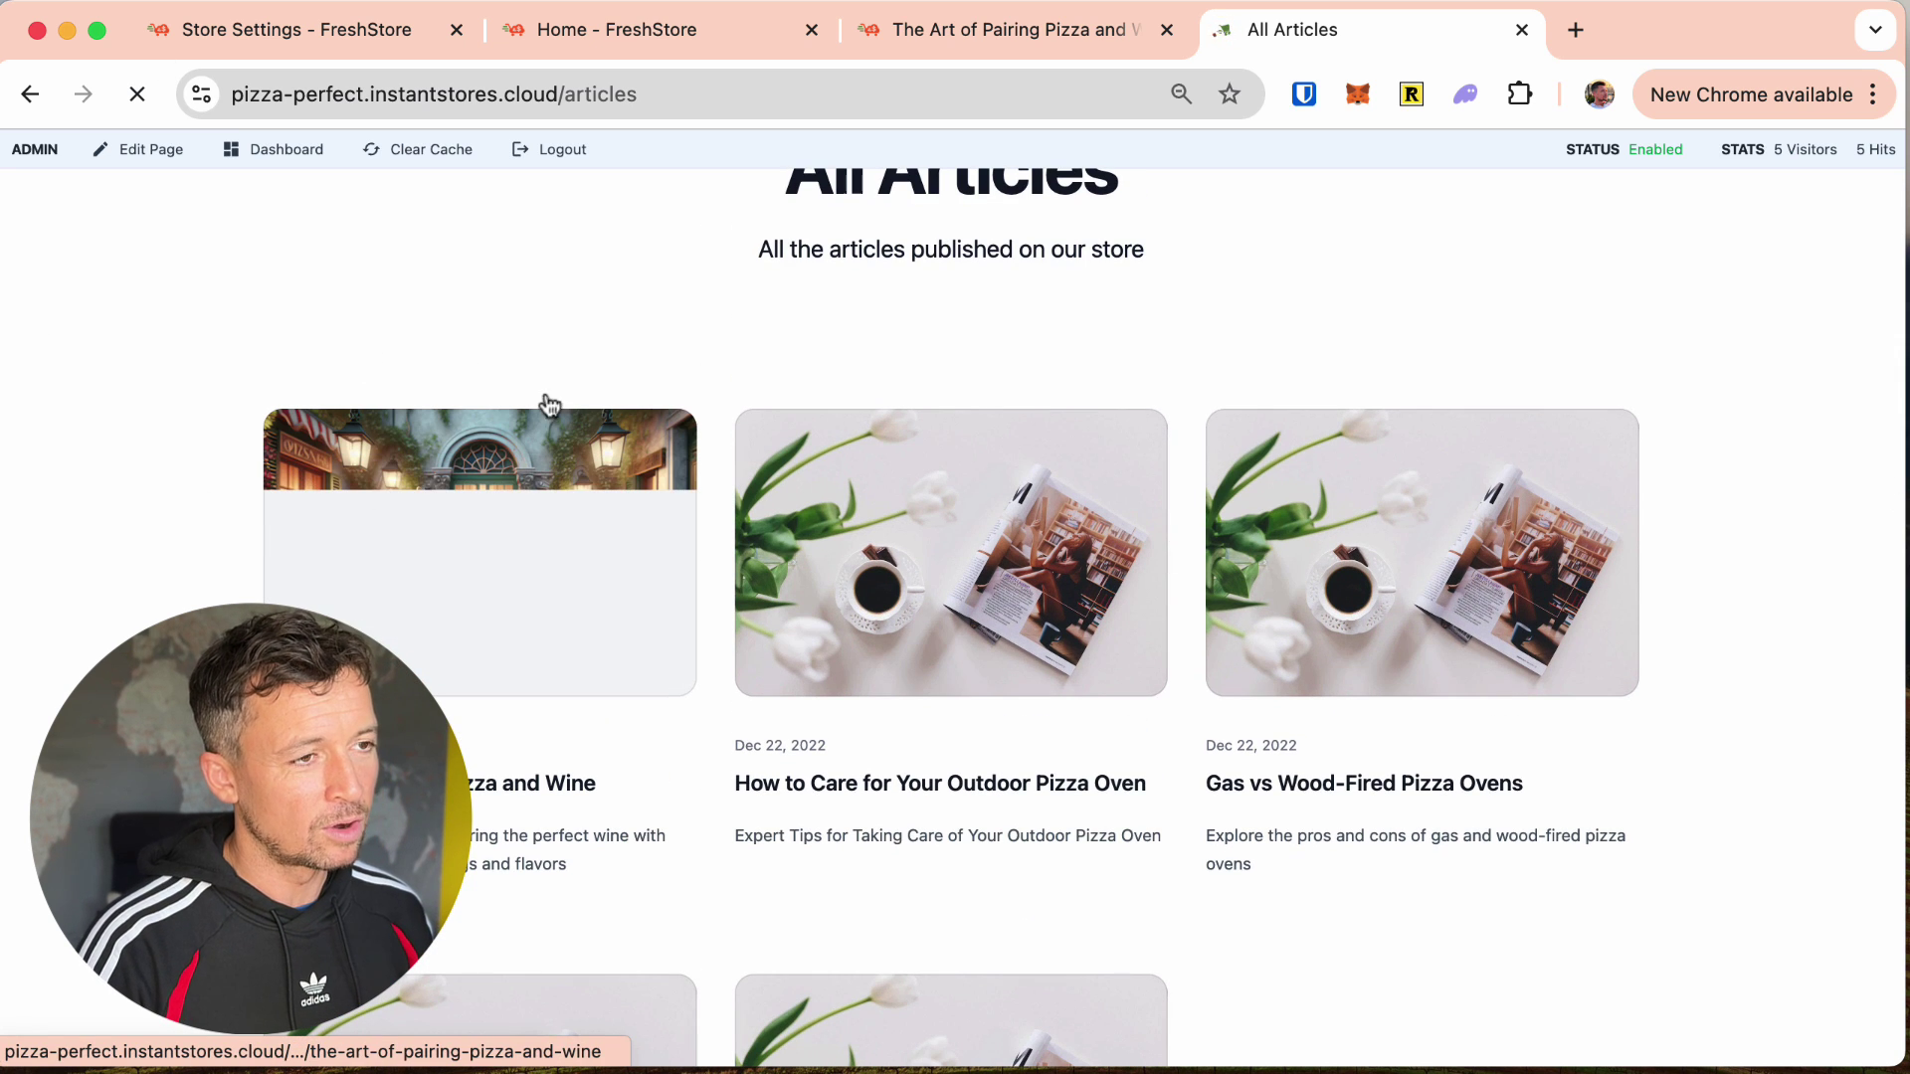
scroll(1524, 468, "up", 2)
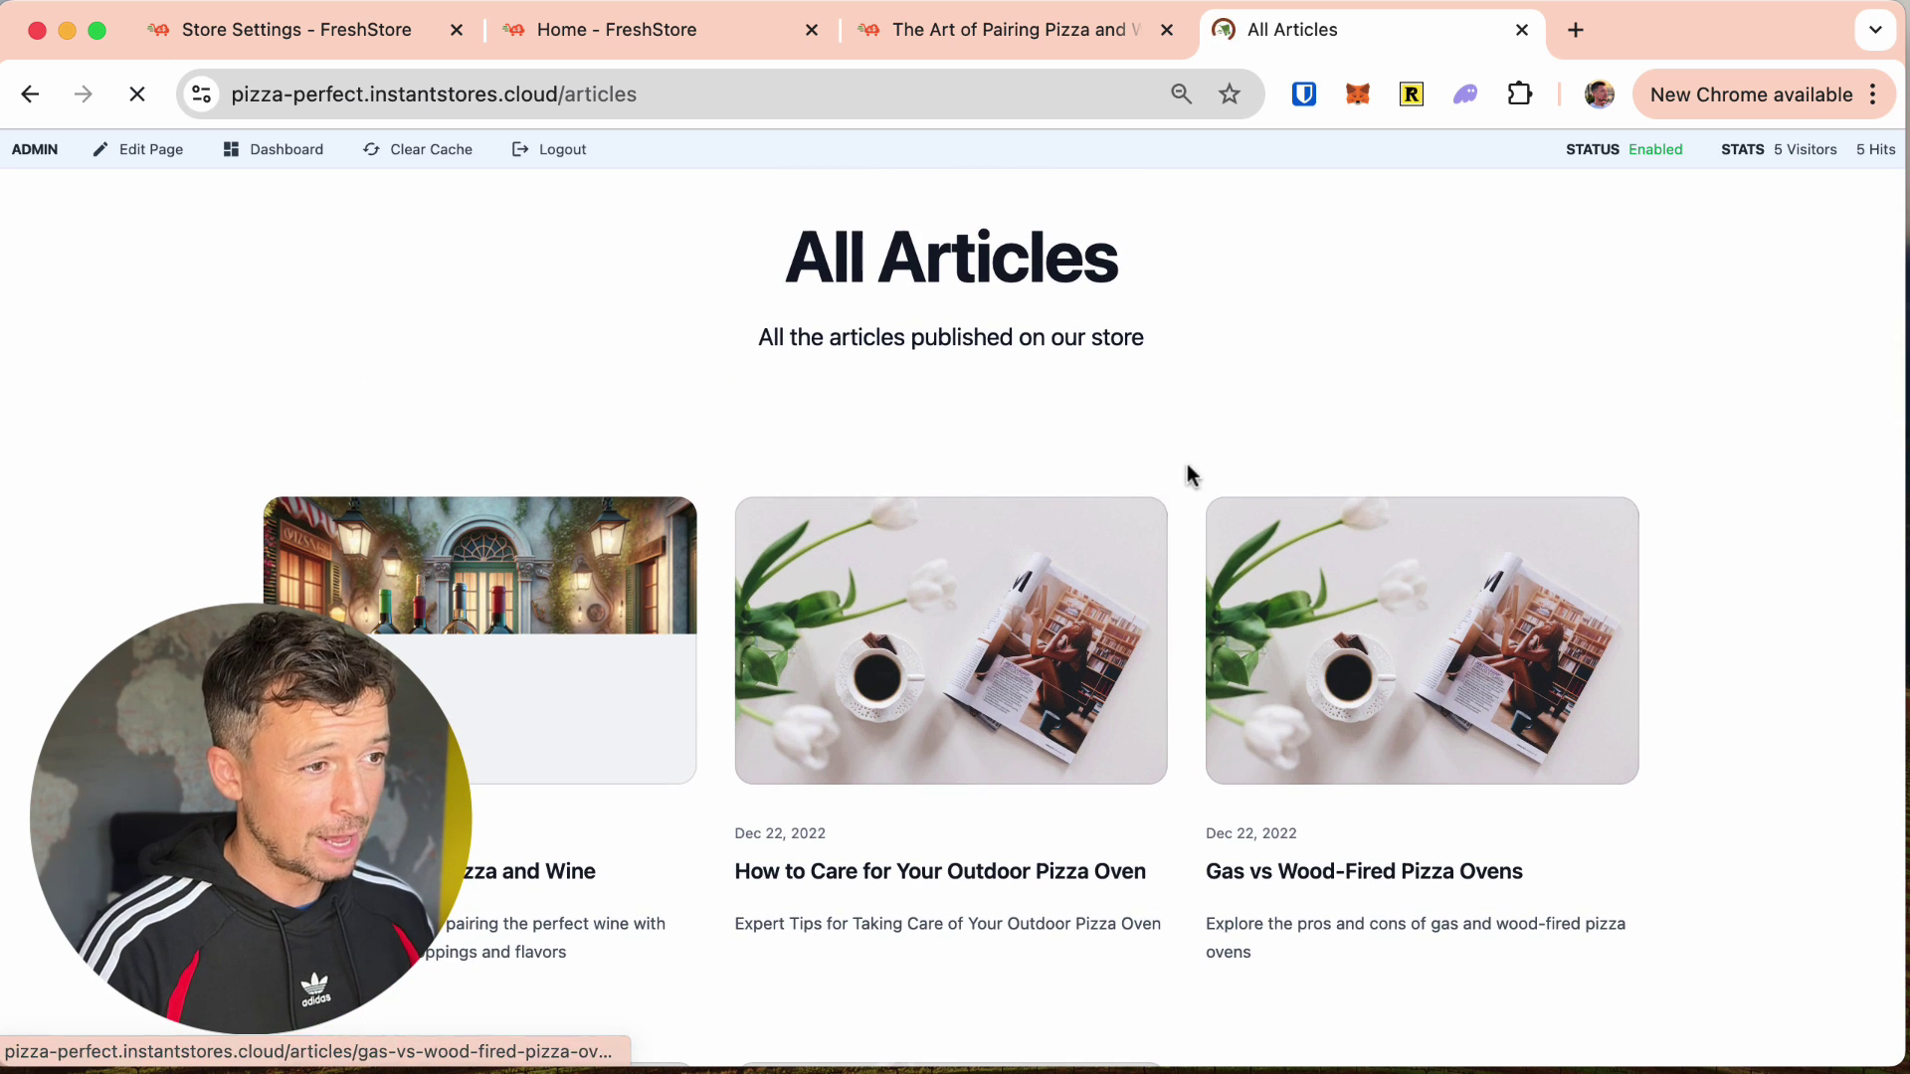
scroll(1691, 940, "down", 1)
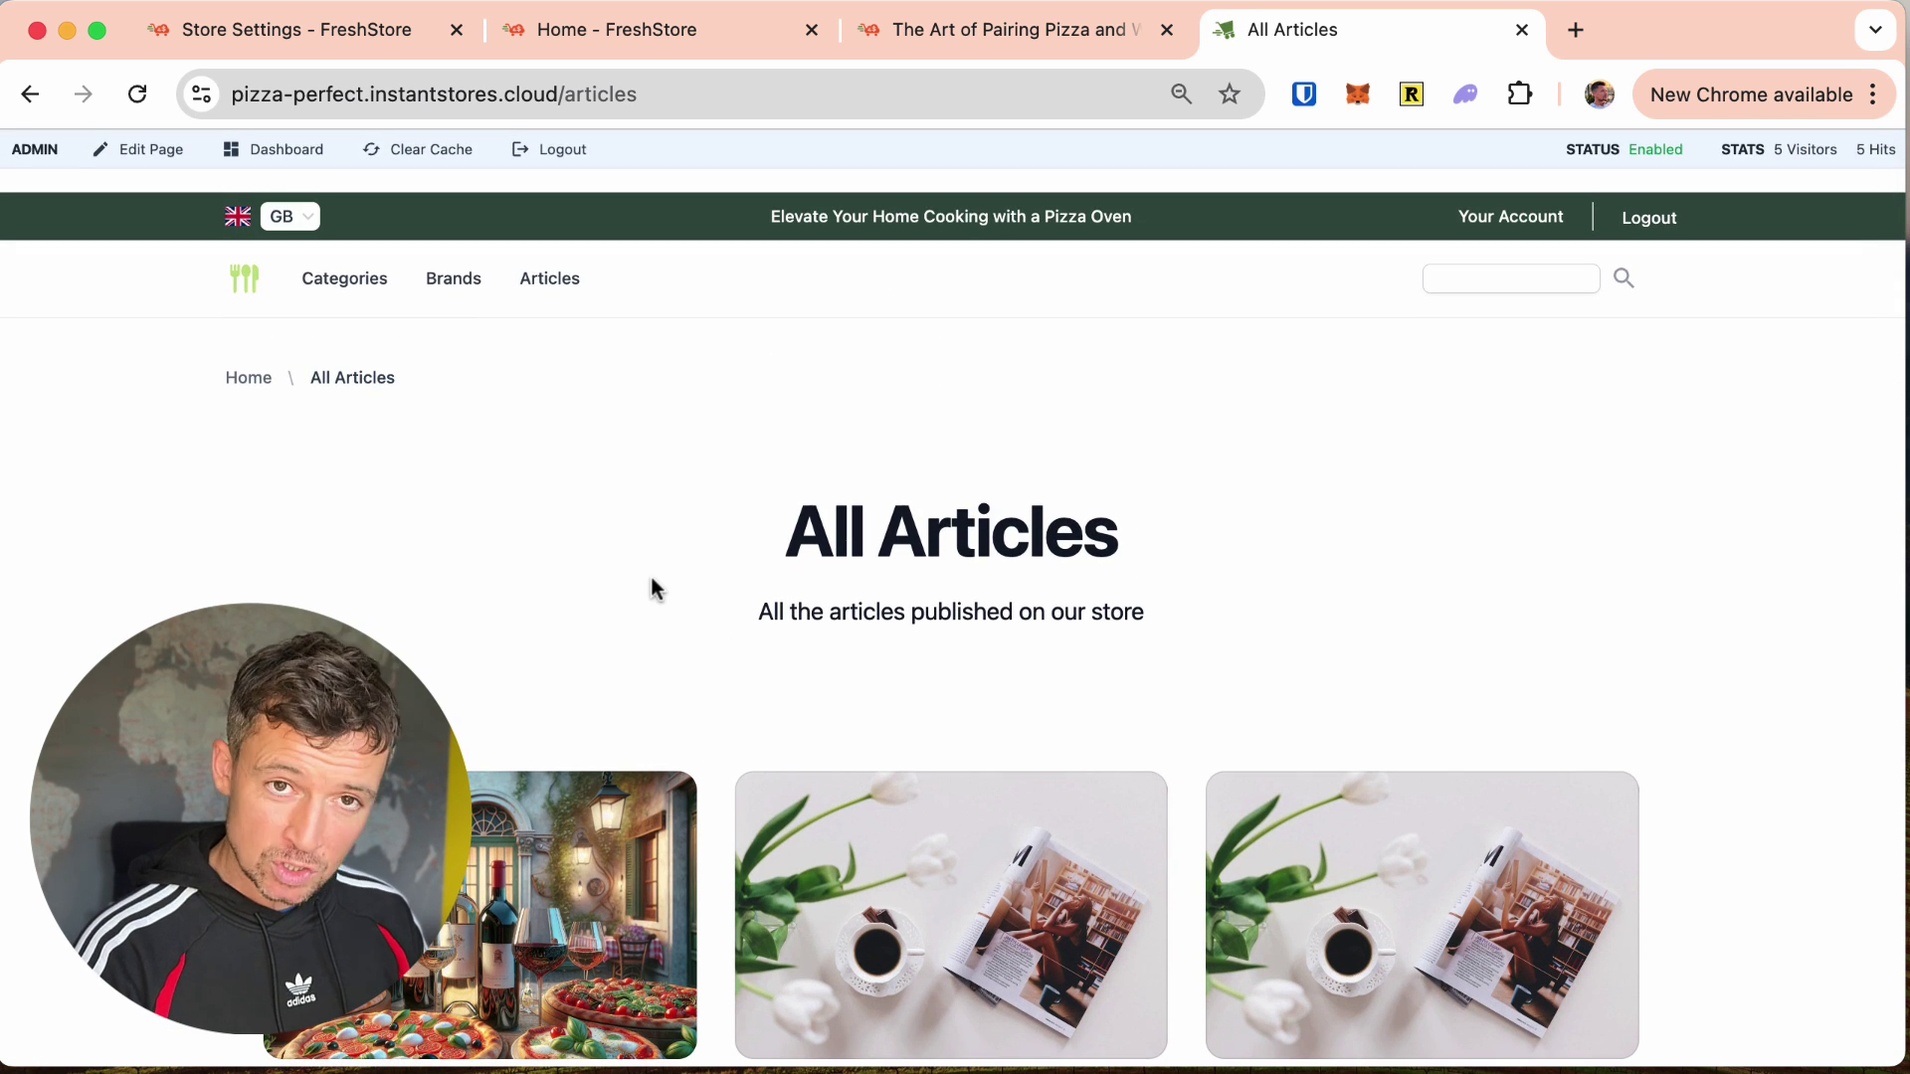
key("ctrl+shift+Tab")
key("ctrl+shift+Tab")
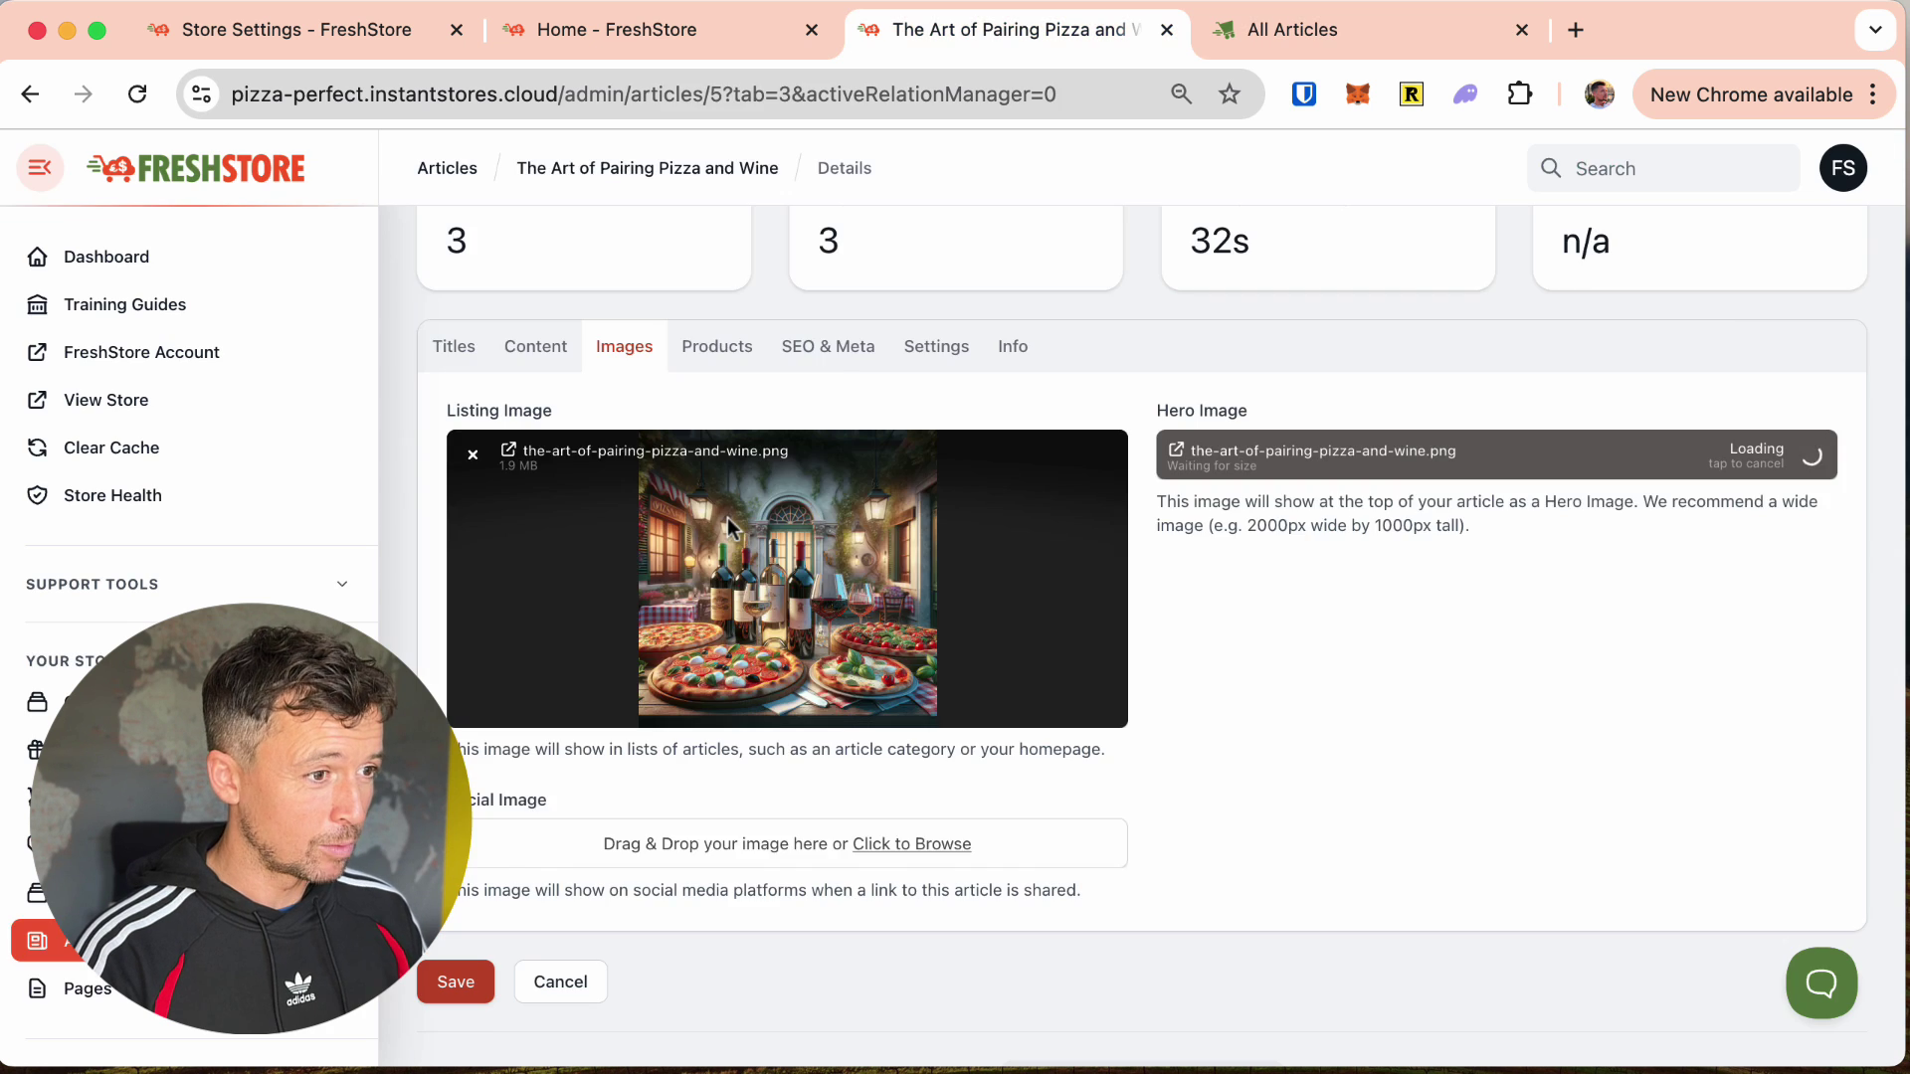
key("ctrl+Tab")
key("ctrl+Tab")
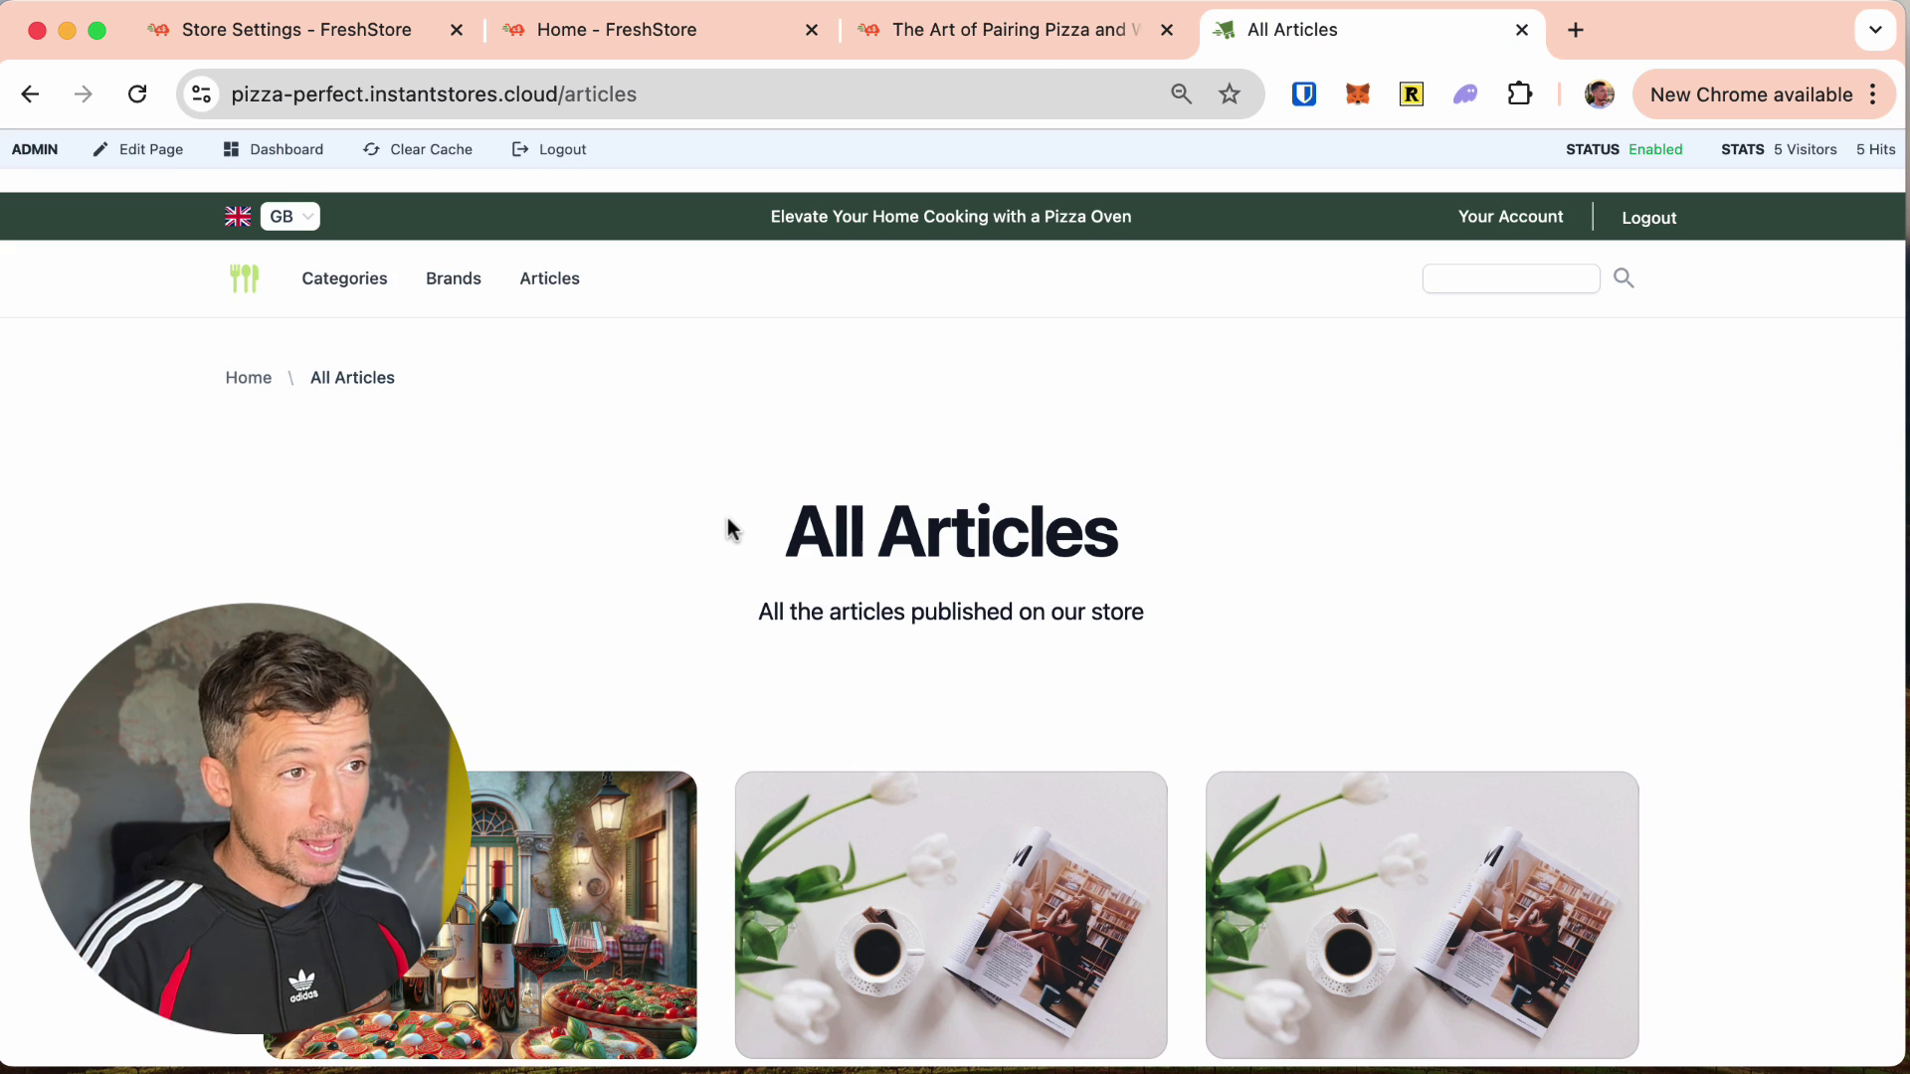
key("ctrl+shift+Tab")
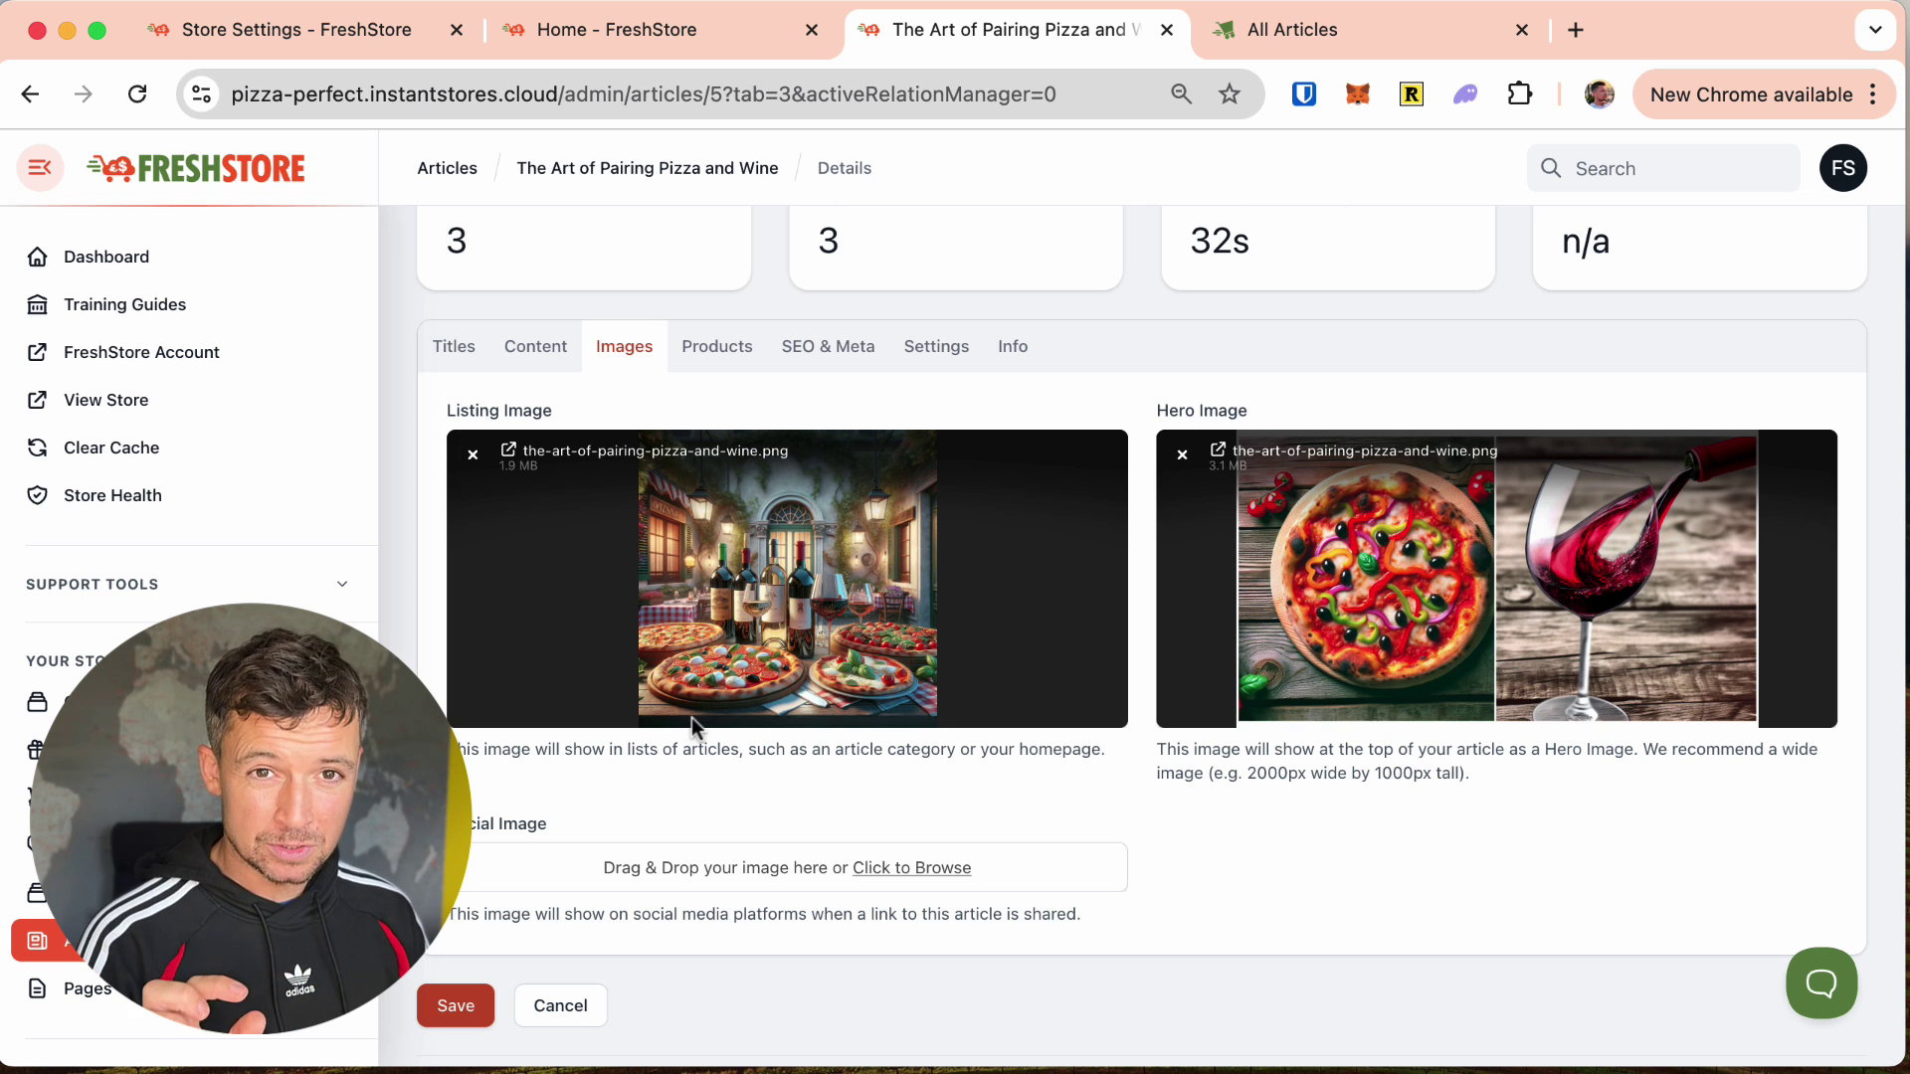